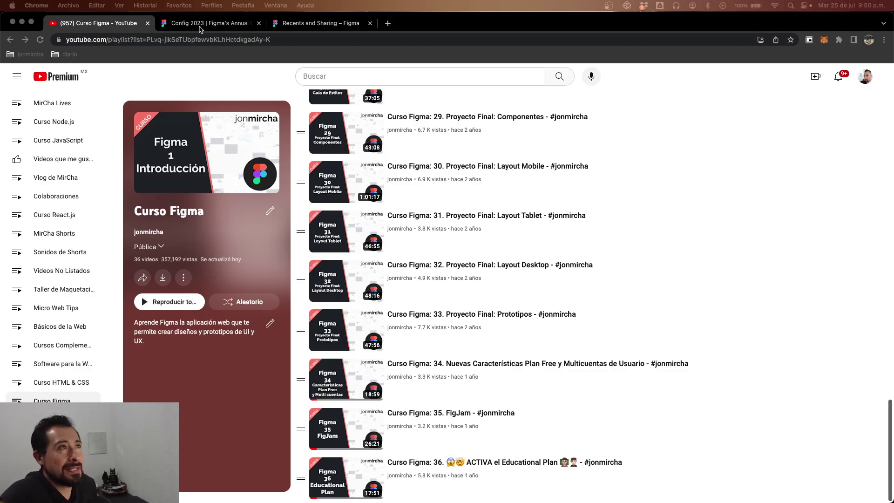
# Look through the Config 2023 conference page, from its opening banner down to the sponsors and annual conference sections
pyautogui.click(200, 29)
pyautogui.scroll(10, 277, 205)
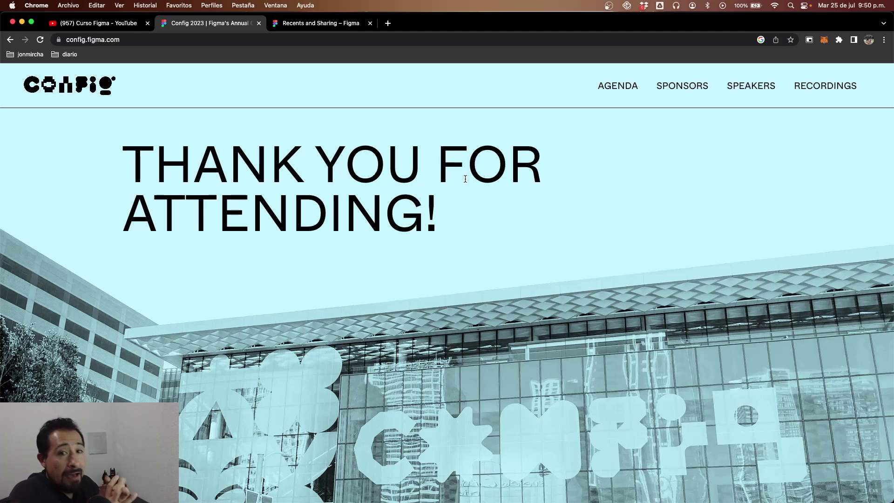
pyautogui.scroll(-7, 506, 330)
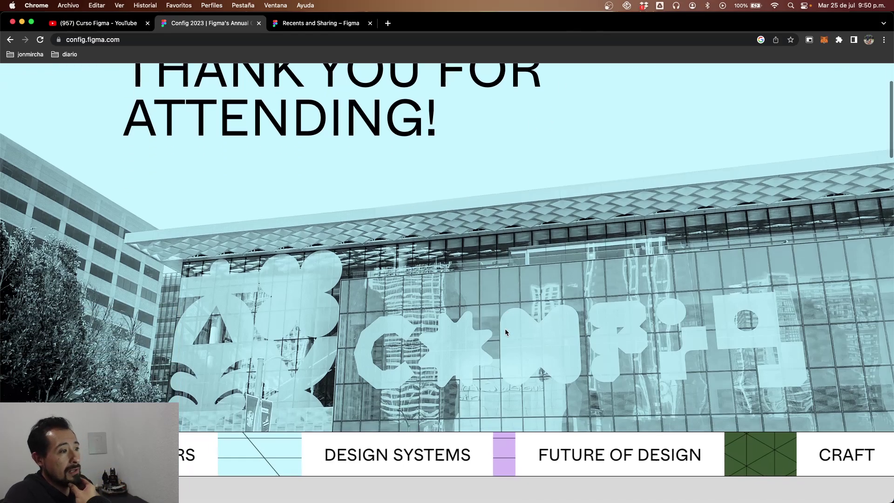
pyautogui.scroll(-8, 505, 332)
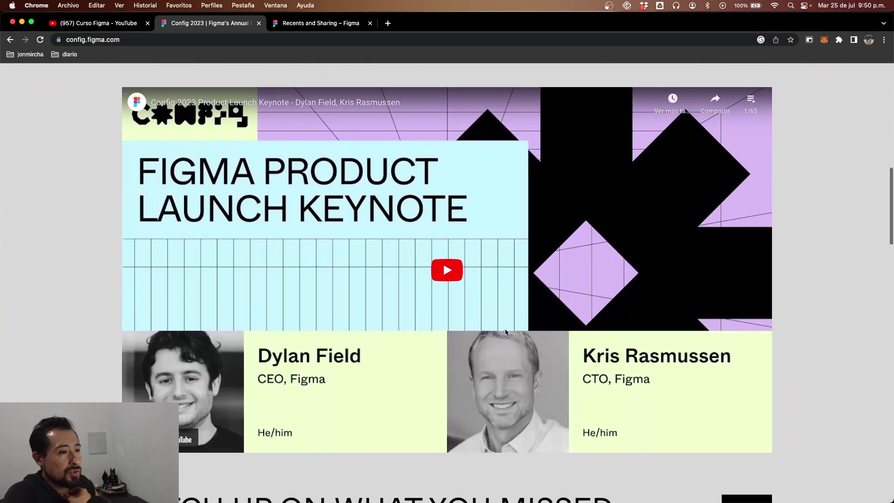
pyautogui.scroll(-1, 505, 328)
pyautogui.scroll(-5, 504, 328)
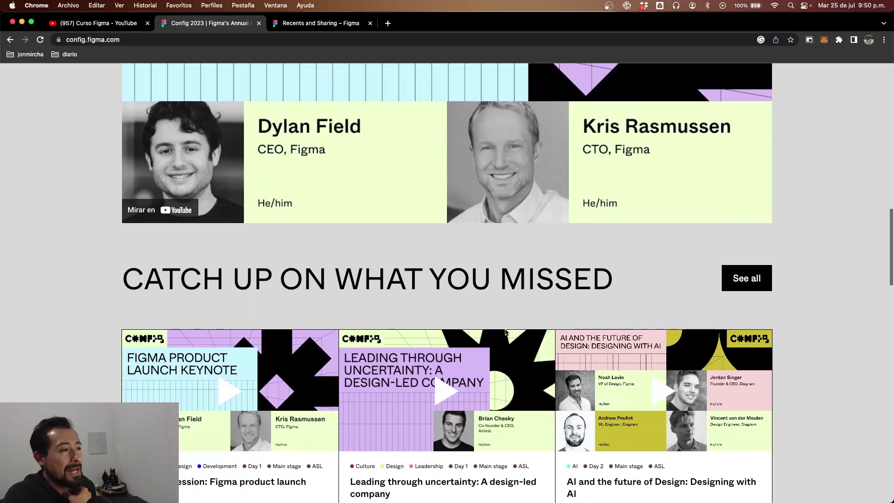
pyautogui.scroll(-9, 506, 332)
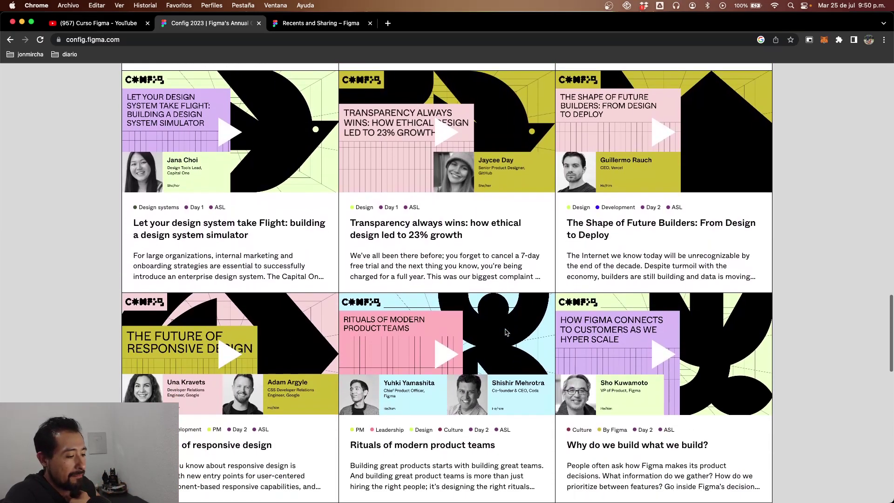
pyautogui.scroll(-10, 506, 332)
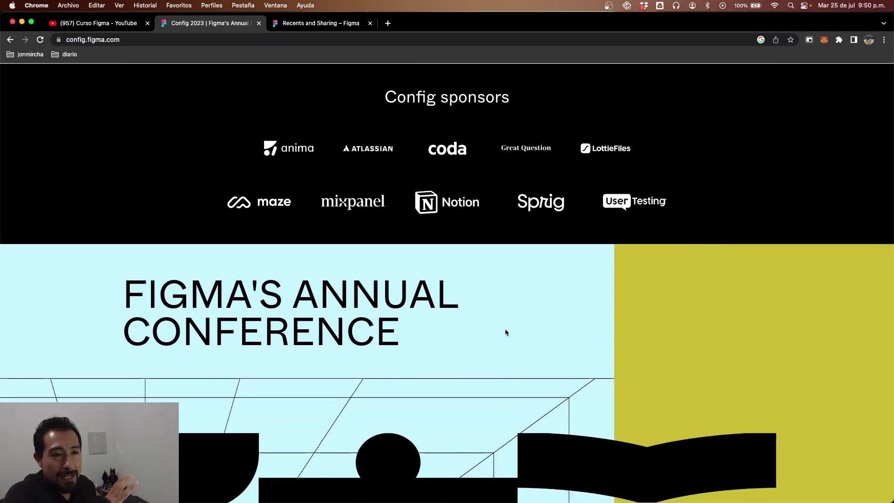
pyautogui.scroll(-3, 505, 332)
# Review the recorded talks listed under "Catch up on what you missed" on the Config 2023 page
pyautogui.scroll(12, 504, 328)
pyautogui.scroll(-9, 505, 328)
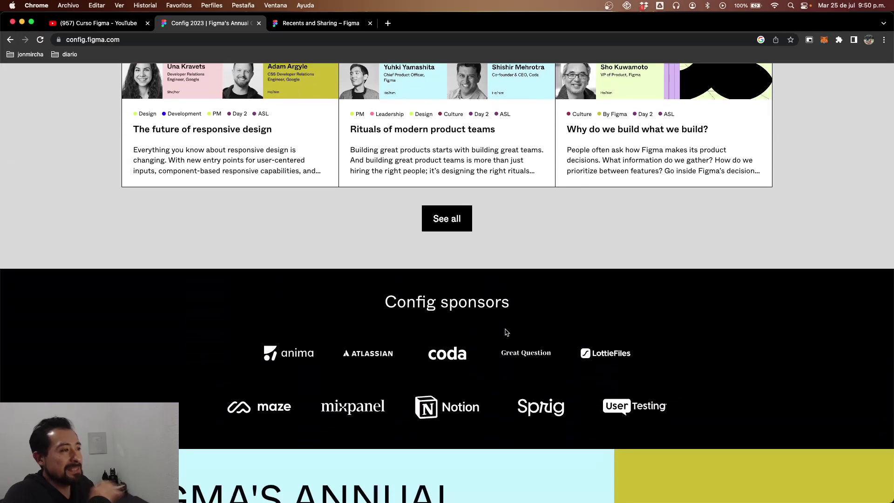
pyautogui.scroll(20, 504, 328)
pyautogui.scroll(12, 505, 329)
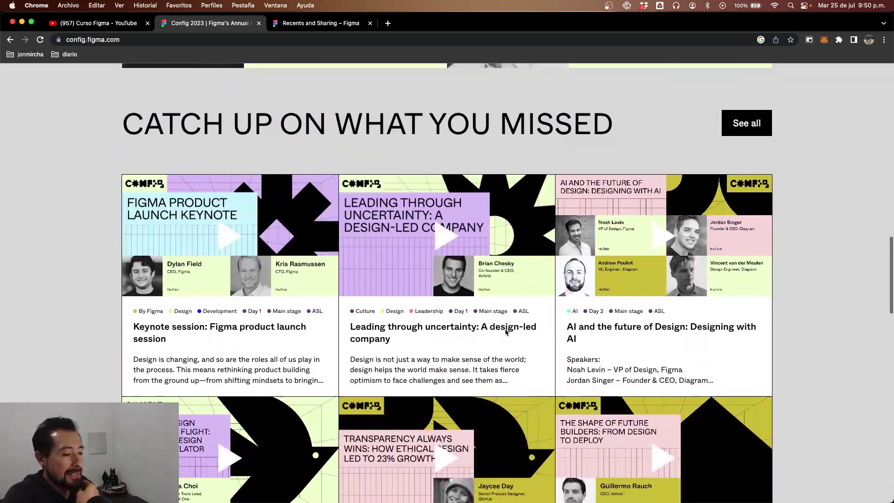
pyautogui.scroll(-15, 506, 329)
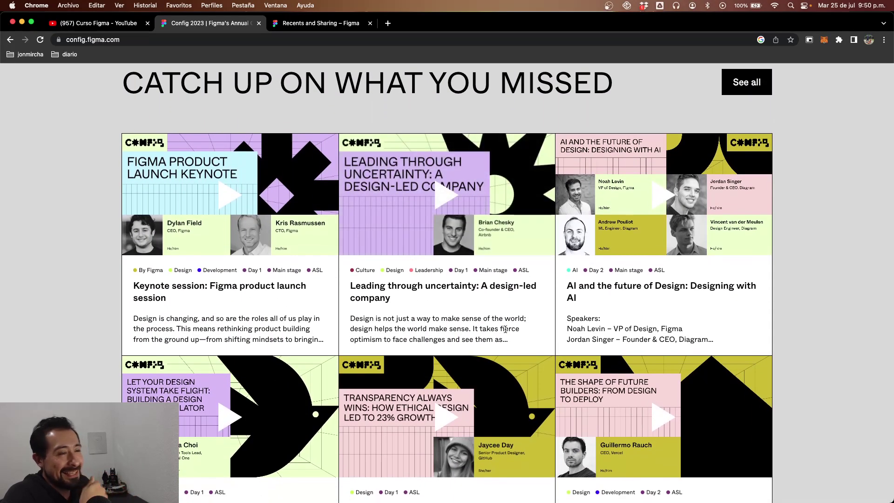
pyautogui.scroll(-1, 506, 329)
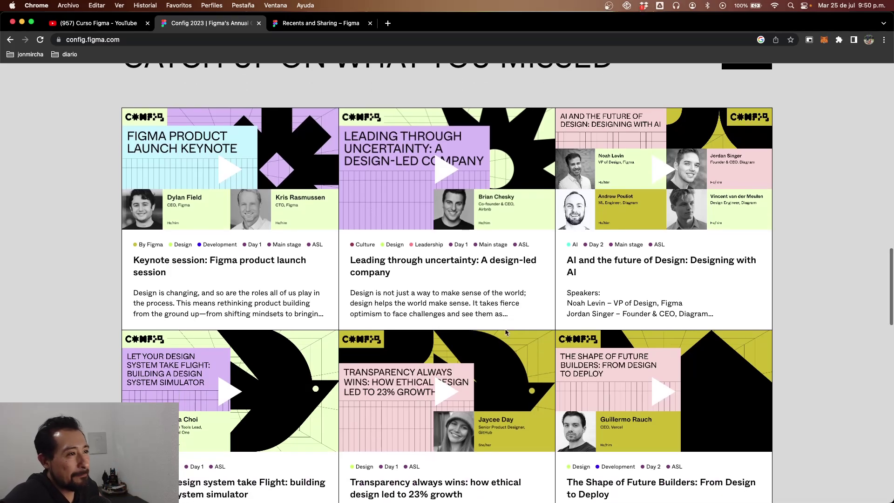
pyautogui.scroll(-20, 506, 331)
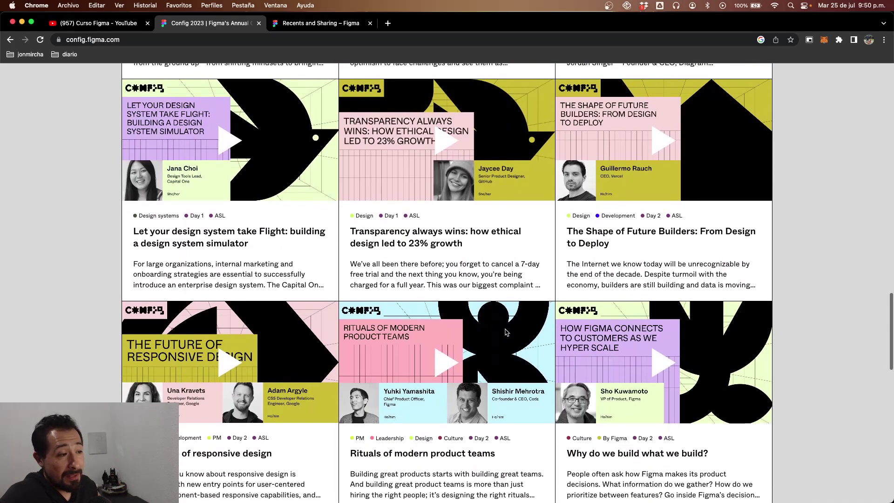
pyautogui.scroll(14, 506, 332)
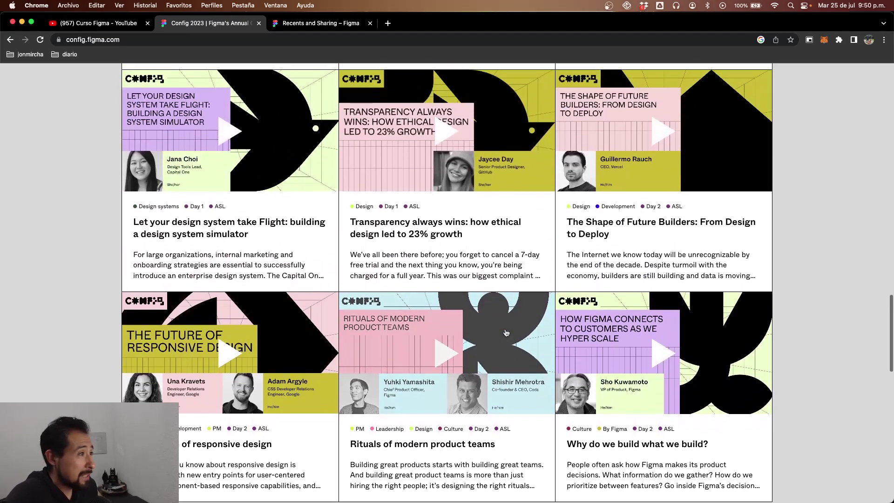
pyautogui.scroll(5, 506, 333)
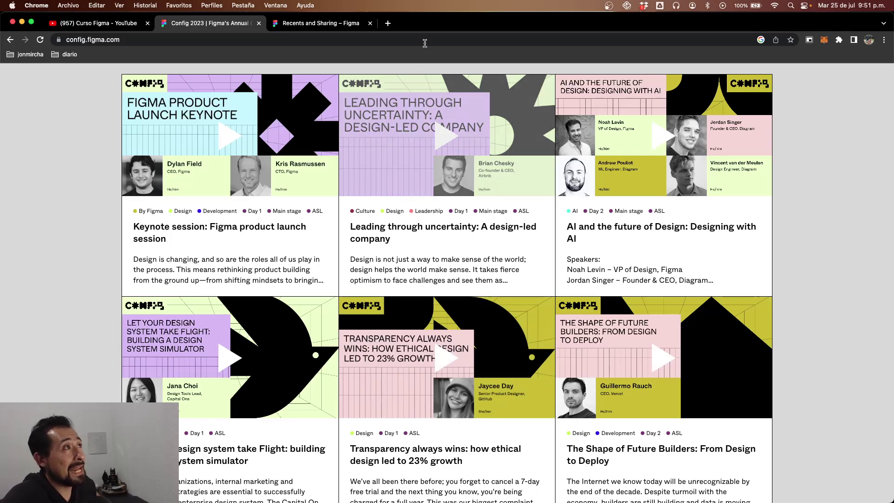
# Glance at Figma's recent files and return to the product launch keynote under "Watch the recordings" on the Config 2023 page
pyautogui.click(324, 28)
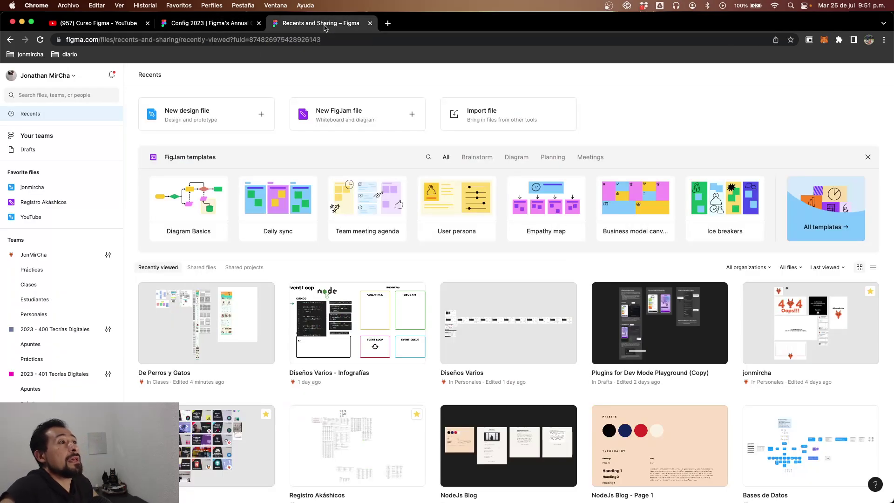
pyautogui.click(229, 24)
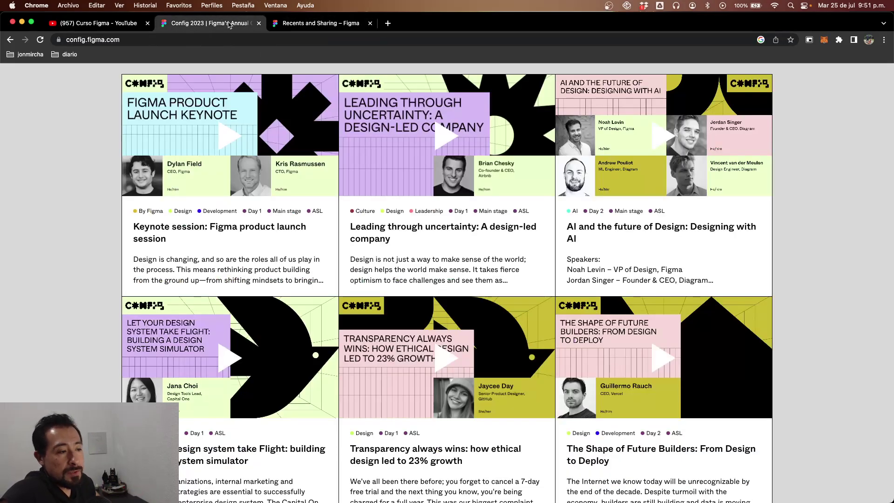
pyautogui.scroll(15, 293, 112)
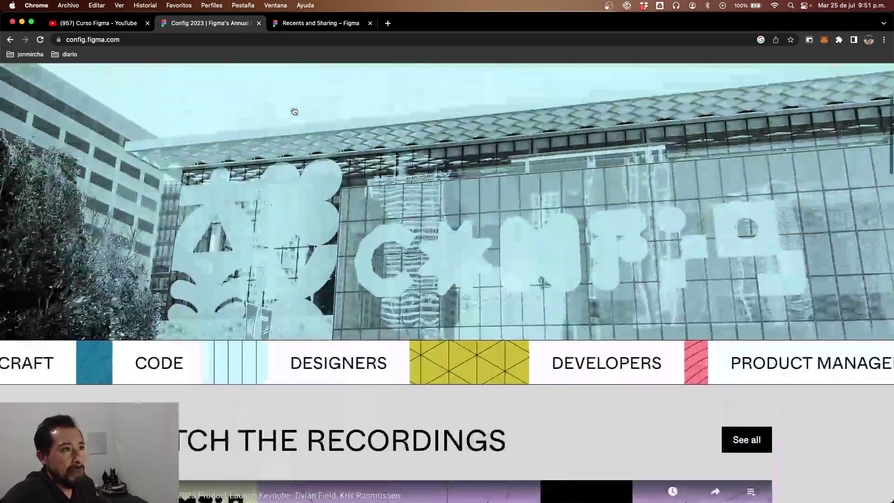
pyautogui.scroll(-7, 294, 111)
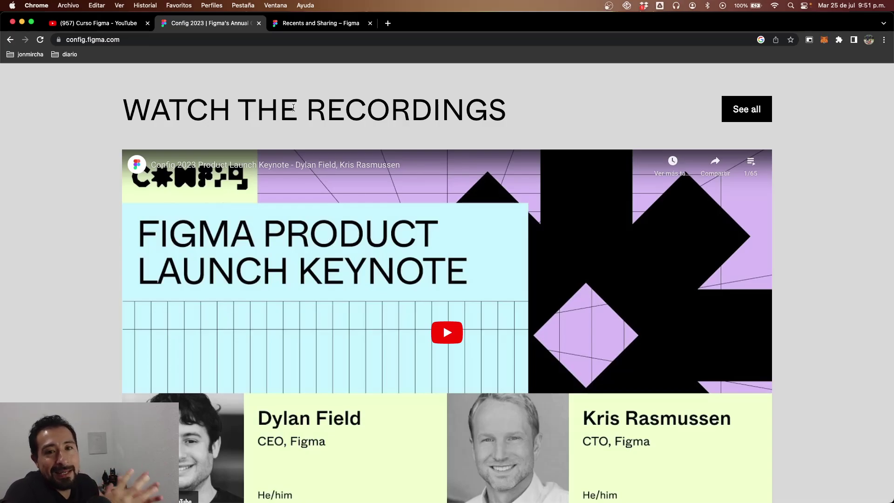
# Switch to Figma's recent files, open the "De Perros y Gatos" design file and look over all its frames
pyautogui.click(313, 23)
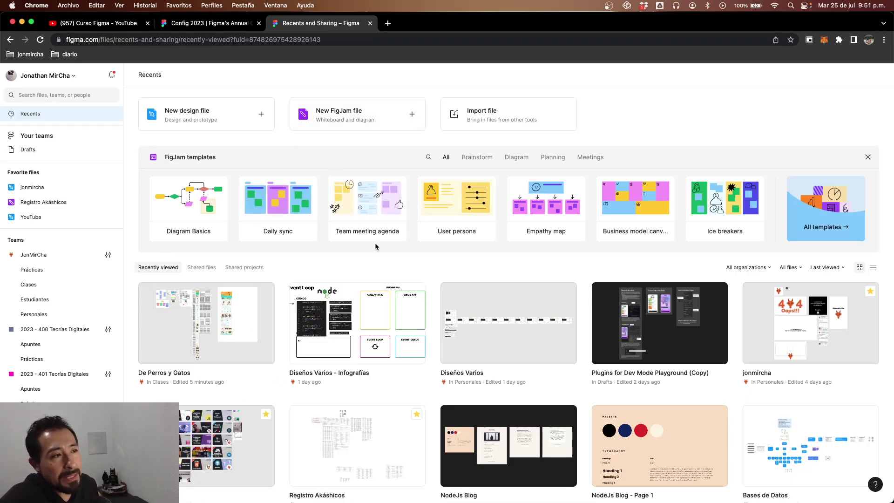
pyautogui.doubleClick(229, 333)
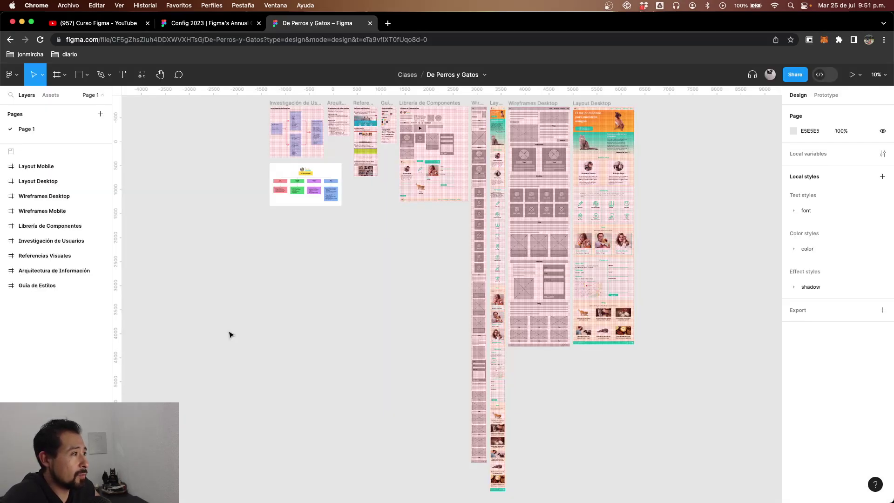
pyautogui.hscroll(3, 384, 213)
pyautogui.scroll(2, 384, 213)
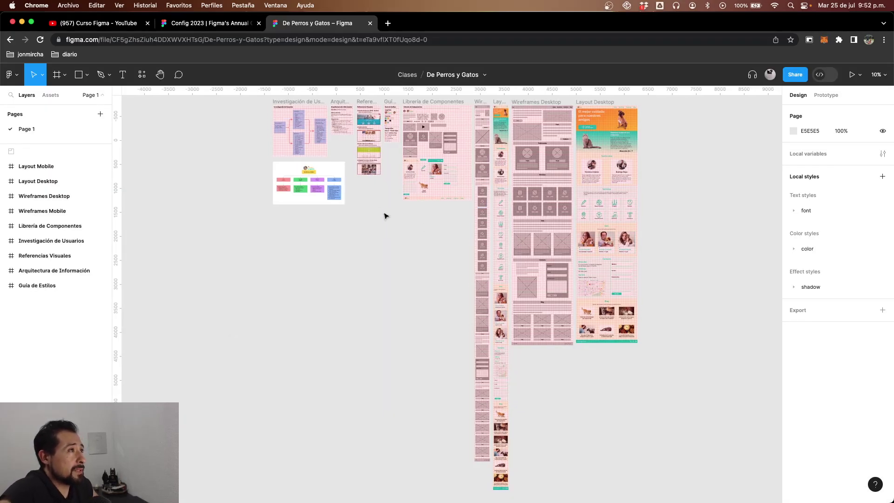
pyautogui.hscroll(3, 546, 285)
pyautogui.scroll(1, 546, 286)
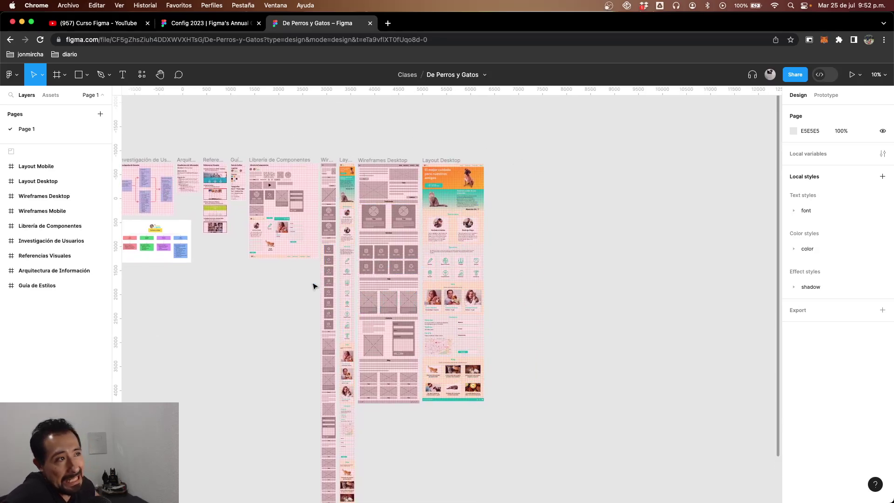
pyautogui.scroll(10, 237, 259)
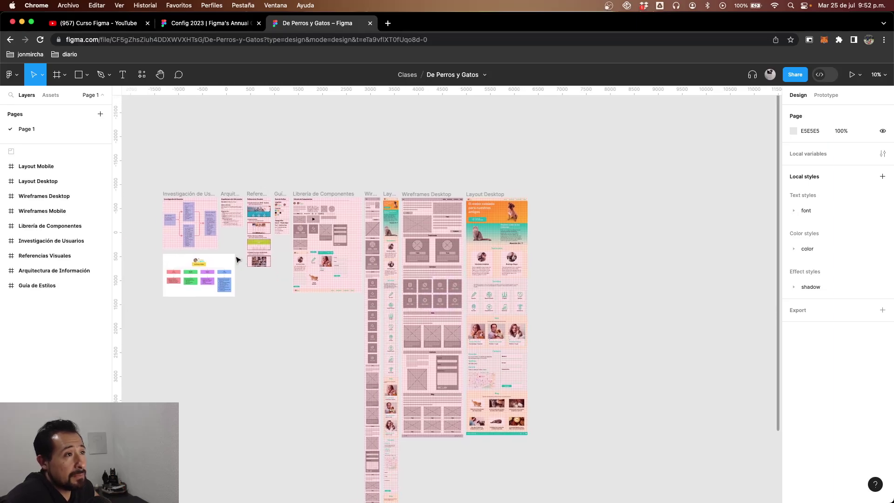
pyautogui.scroll(3, 237, 259)
# Examine the project's frames up close, from the user research and component library through the mobile and desktop wireframes and layouts
pyautogui.hscroll(-5, 236, 259)
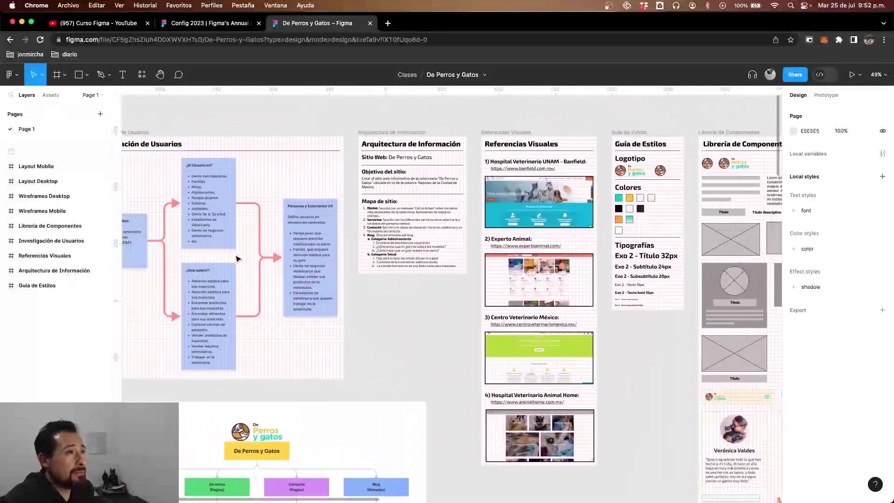
pyautogui.hscroll(5, 236, 259)
pyautogui.hscroll(5, 237, 259)
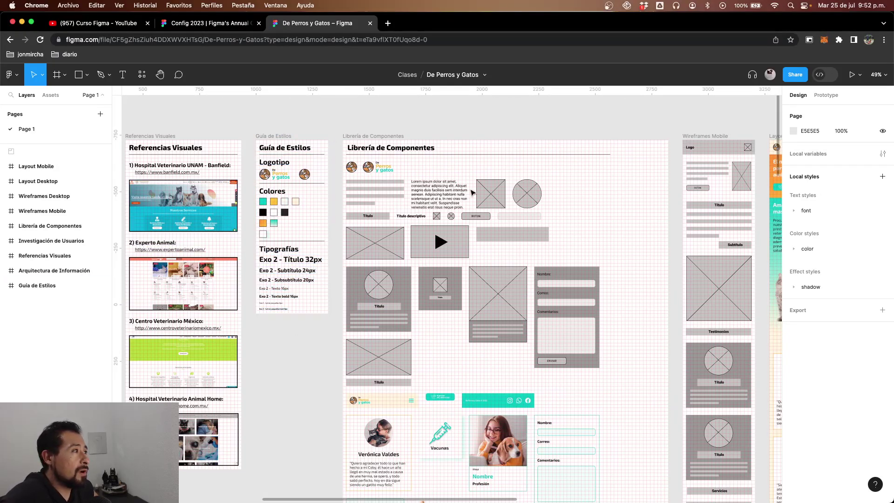
pyautogui.scroll(-4, 454, 272)
pyautogui.hscroll(4, 454, 272)
pyautogui.hscroll(5, 410, 252)
pyautogui.scroll(2, 410, 252)
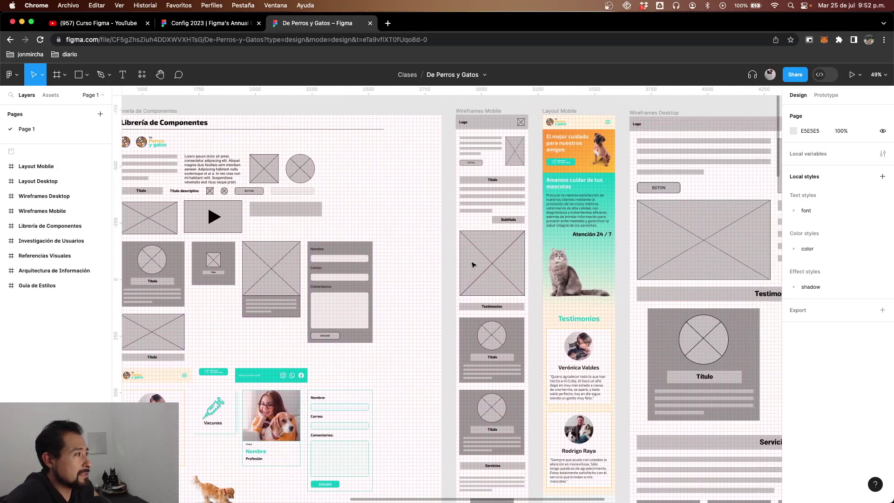
pyautogui.hscroll(4, 465, 261)
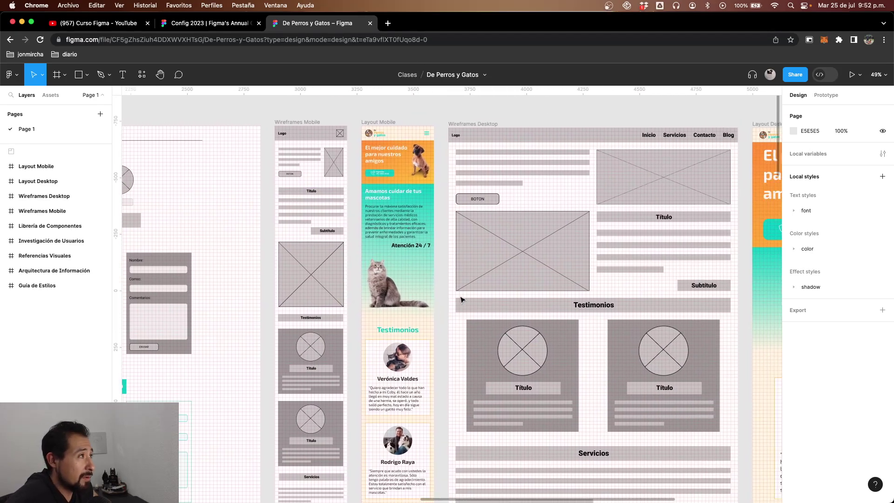
pyautogui.hscroll(3, 625, 226)
pyautogui.scroll(1, 625, 226)
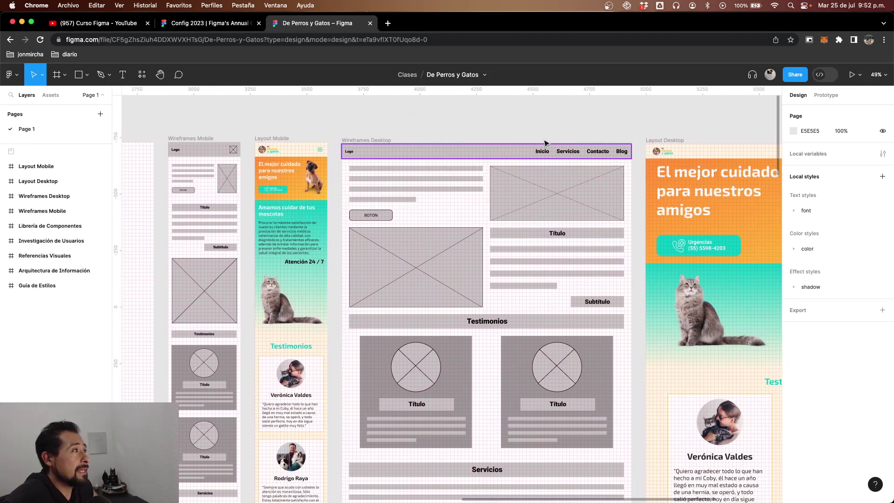
pyautogui.hscroll(7, 529, 293)
pyautogui.scroll(-1, 529, 293)
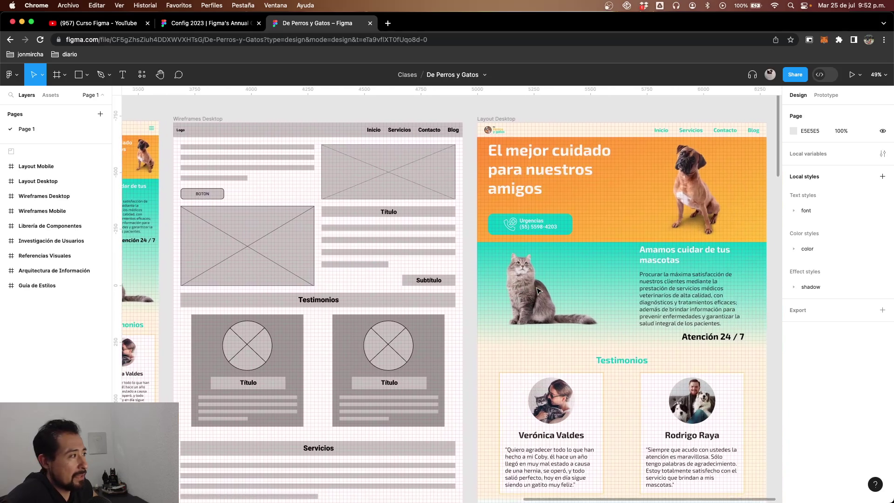
# Inspect the design and prototype properties of elements in the Layout Desktop frame, including the testimonials, dog image and paragraph text
pyautogui.scroll(-6, 537, 291)
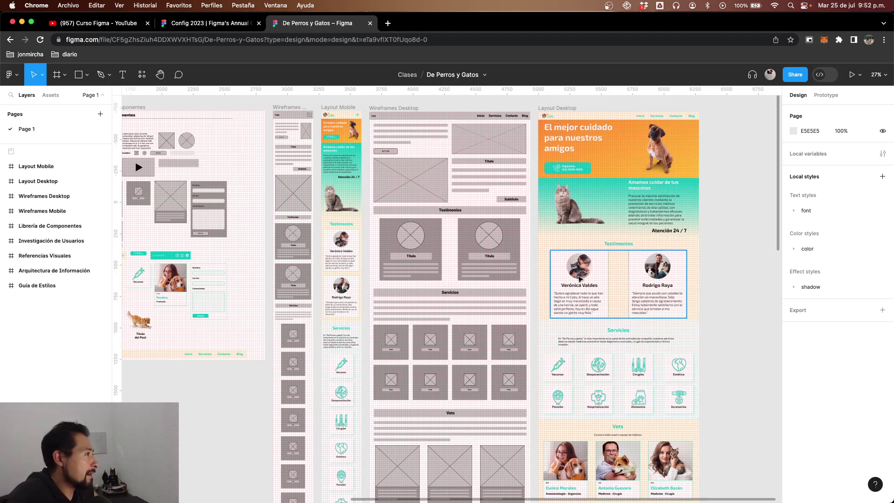
pyautogui.click(581, 279)
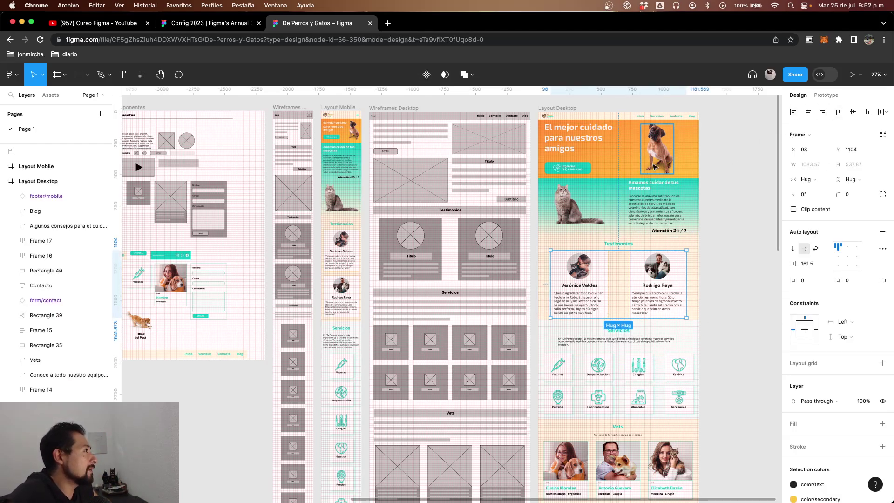
pyautogui.click(654, 168)
pyautogui.click(825, 94)
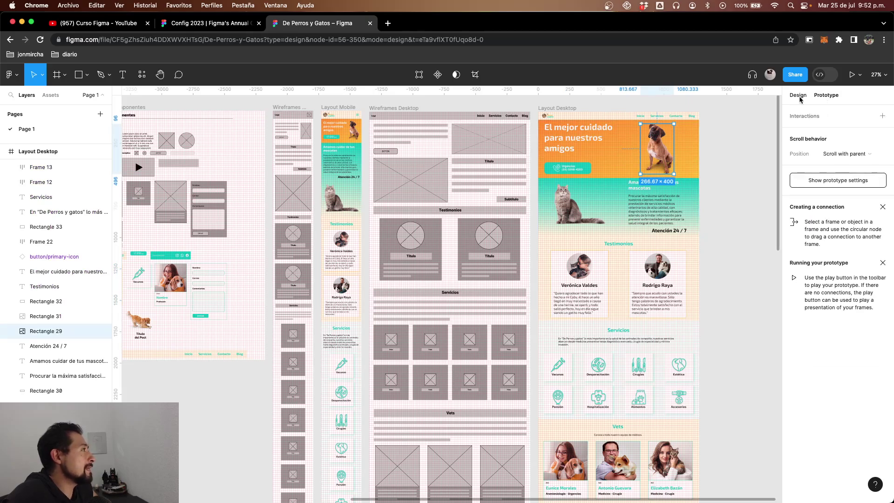
pyautogui.click(799, 95)
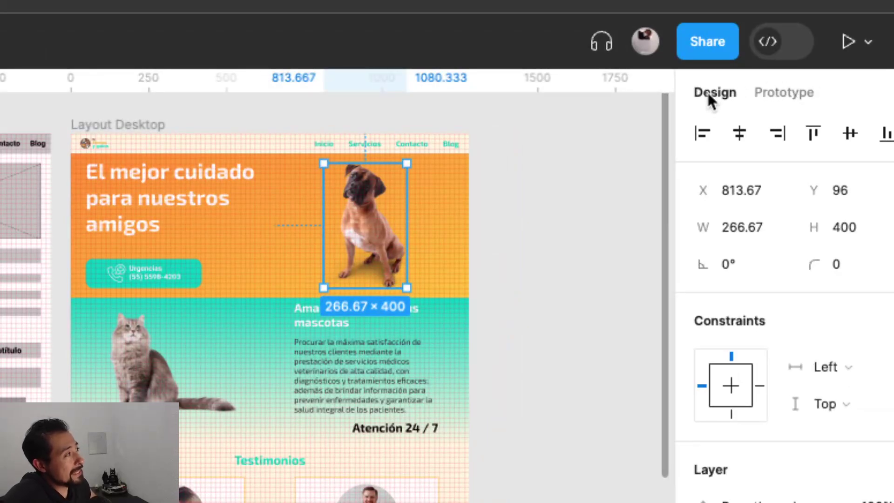
pyautogui.click(792, 95)
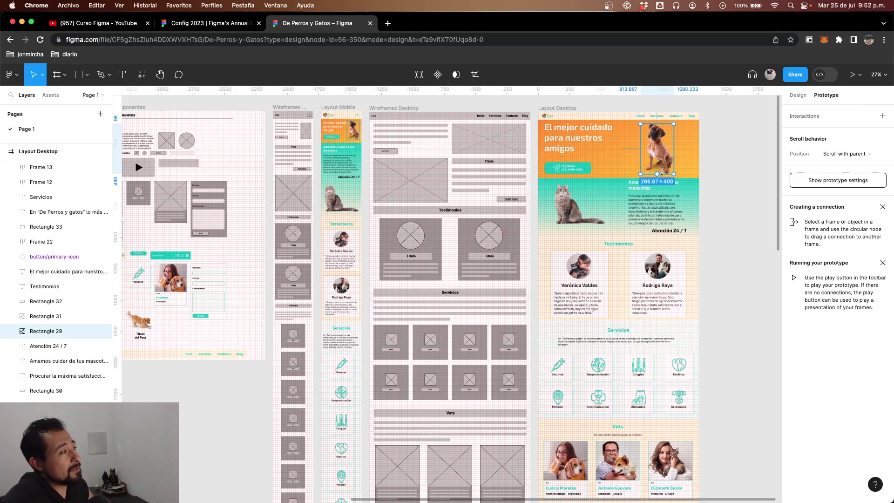
pyautogui.click(652, 210)
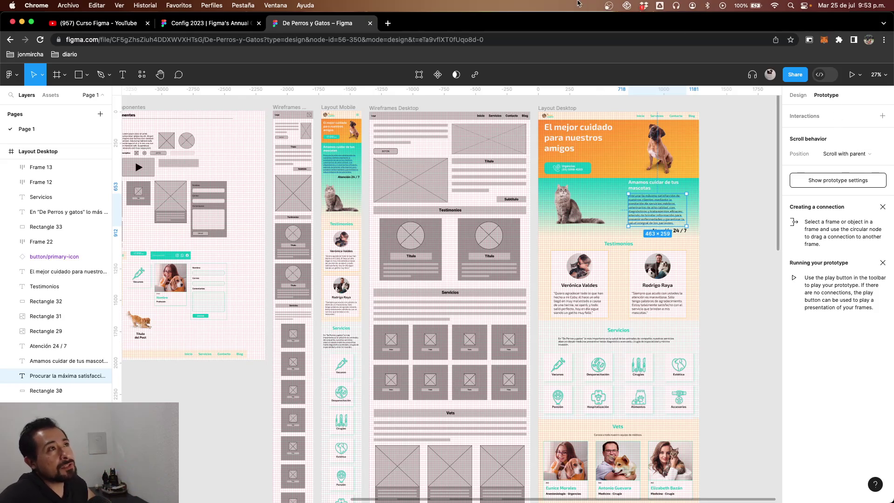
# Switch to the "Curso Figma" YouTube playlist and look over its lessons, especially lesson 21 on code inspection and version history
pyautogui.click(97, 24)
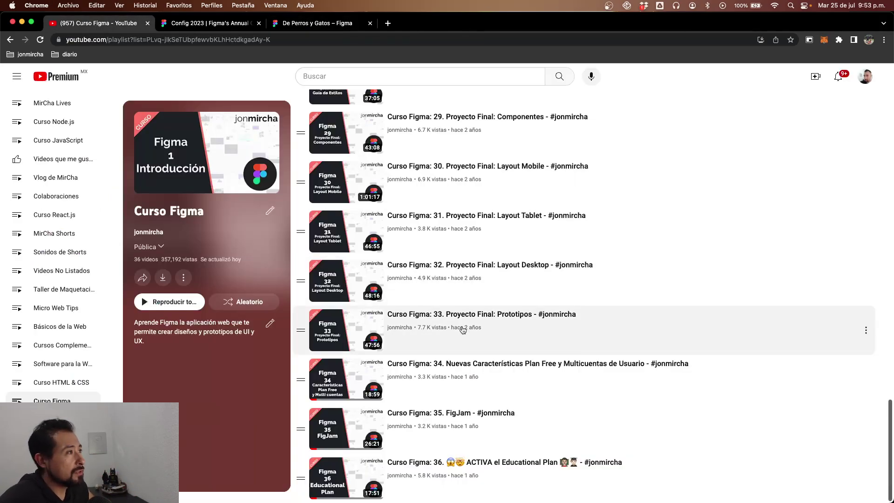
pyautogui.scroll(12, 462, 330)
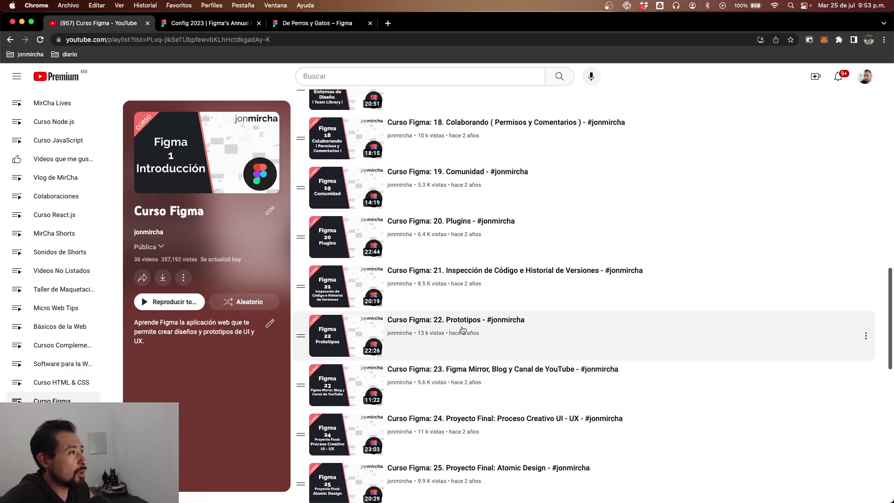
pyautogui.scroll(2, 466, 331)
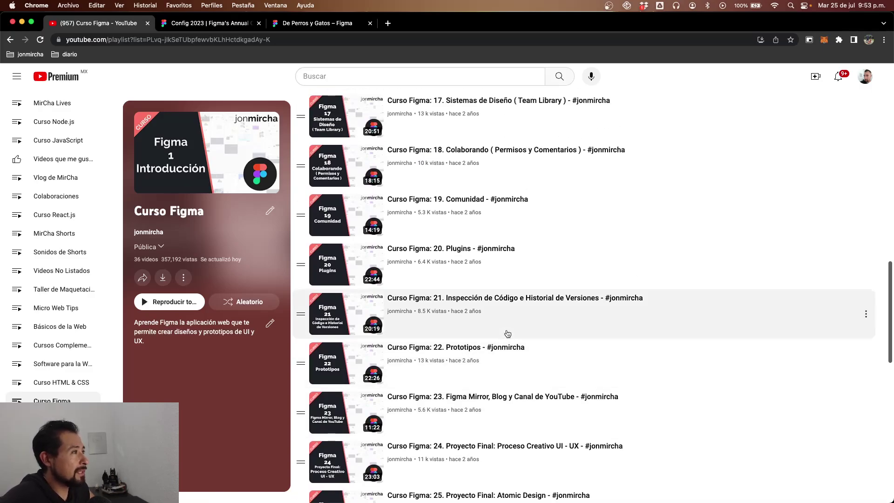
pyautogui.scroll(-2, 508, 334)
pyautogui.scroll(-5, 507, 334)
pyautogui.scroll(8, 507, 334)
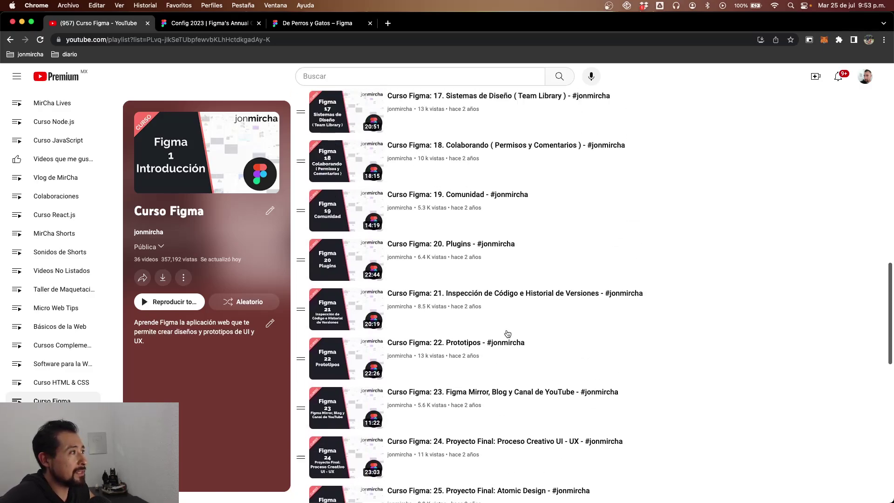
pyautogui.scroll(6, 507, 334)
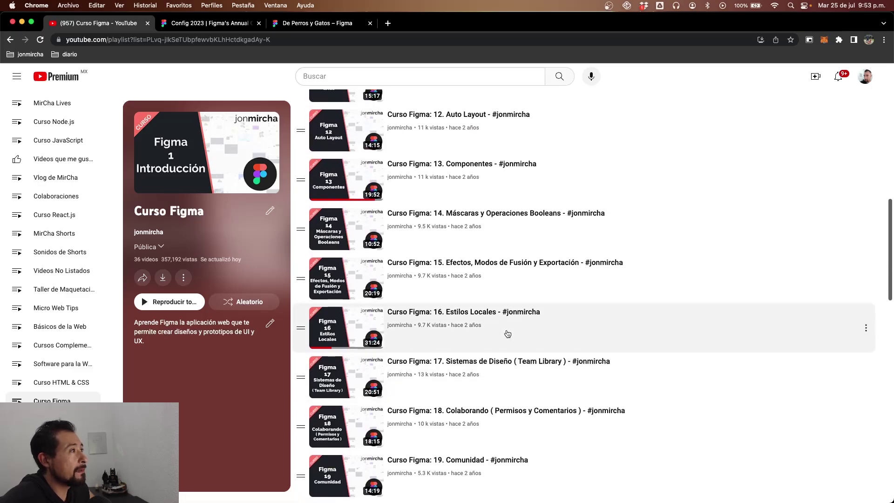
pyautogui.scroll(-5, 507, 333)
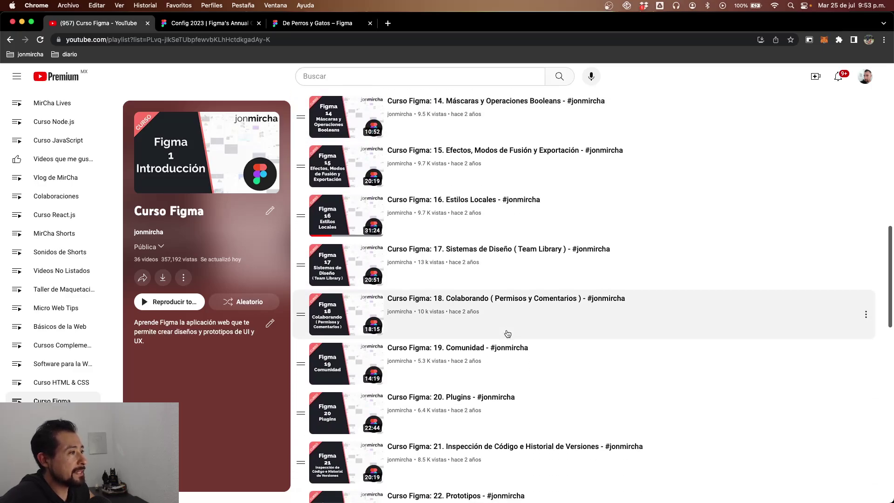
pyautogui.scroll(-1, 507, 334)
pyautogui.scroll(-3, 507, 334)
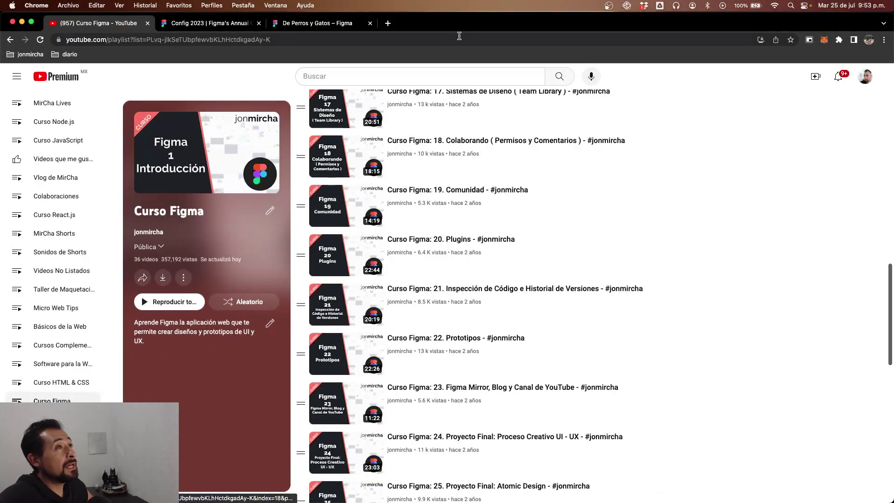
# Return to the "De Perros y Gatos" Figma file and select the large image placeholder above Testimonios in the Wireframes Desktop frame
pyautogui.click(312, 25)
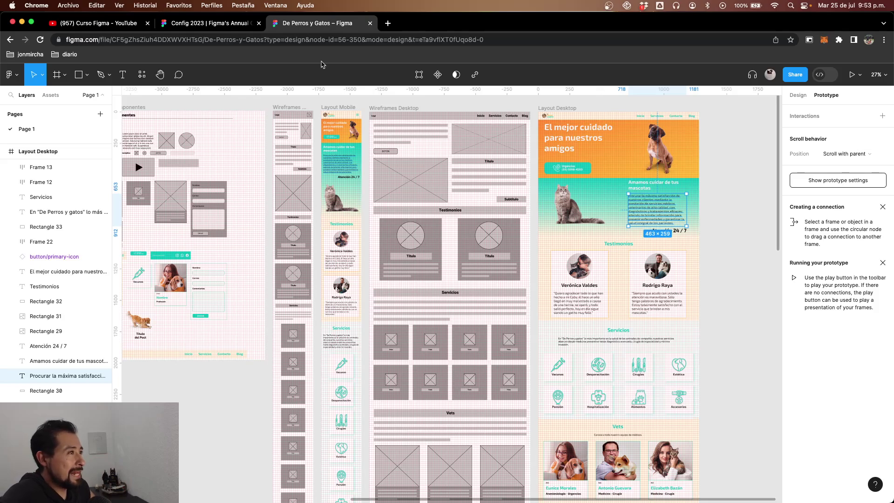
pyautogui.hscroll(5, 476, 256)
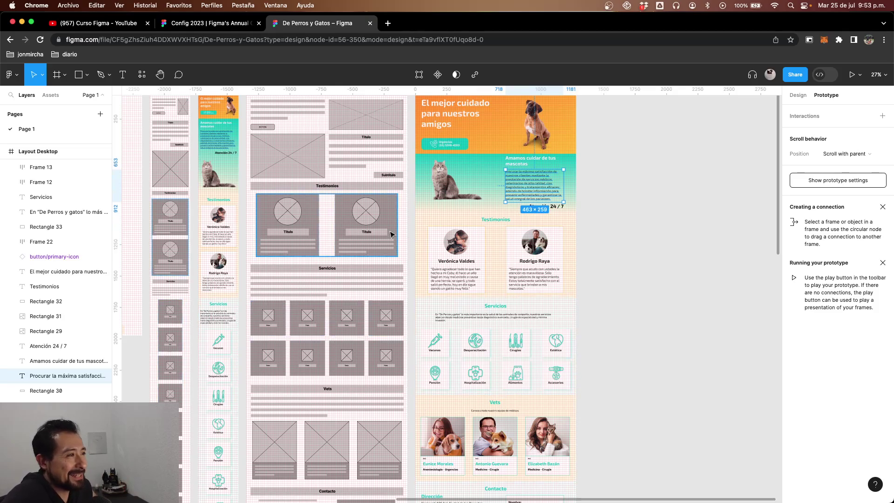
pyautogui.scroll(3, 379, 233)
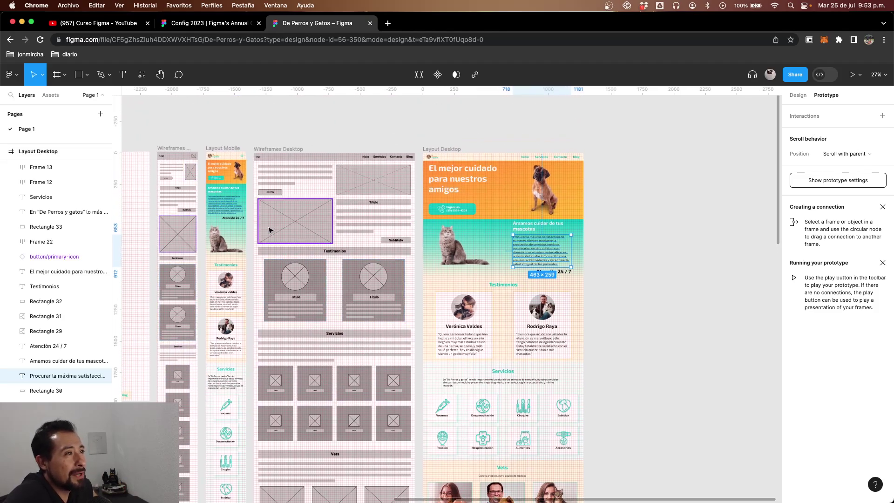
pyautogui.click(314, 226)
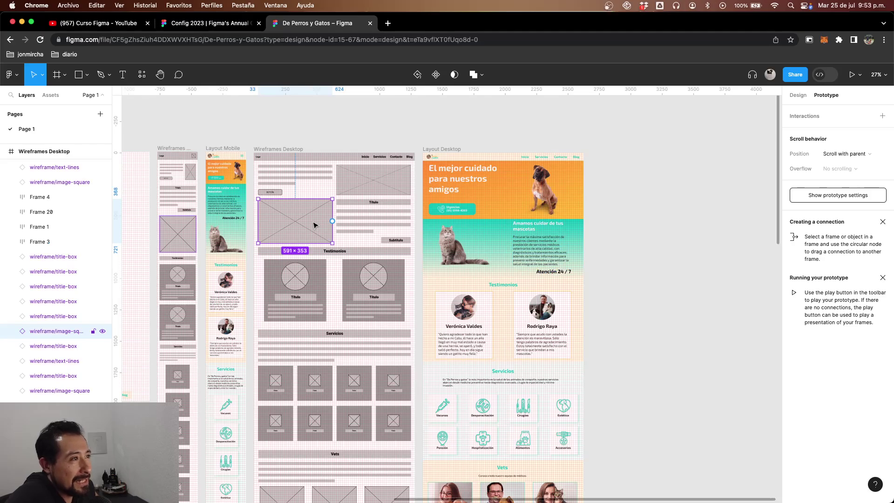
pyautogui.scroll(5, 315, 225)
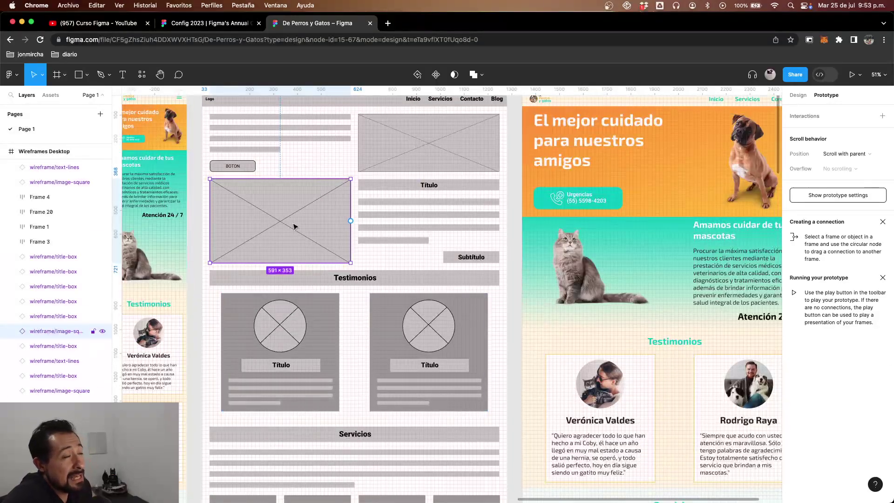
# Try moving the image placeholder over the neighbouring content of the Wireframes Desktop frame and undo the move
pyautogui.moveTo(294, 226); pyautogui.dragTo(384, 186)
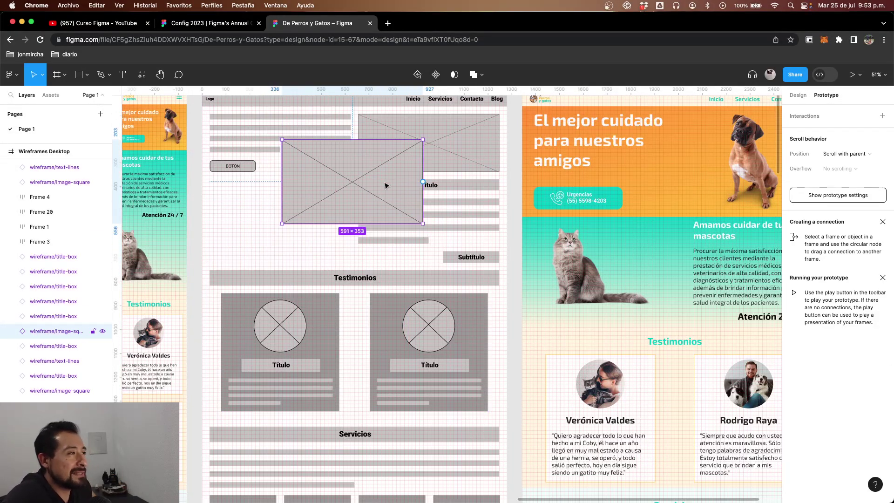
pyautogui.hscroll(5, 384, 186)
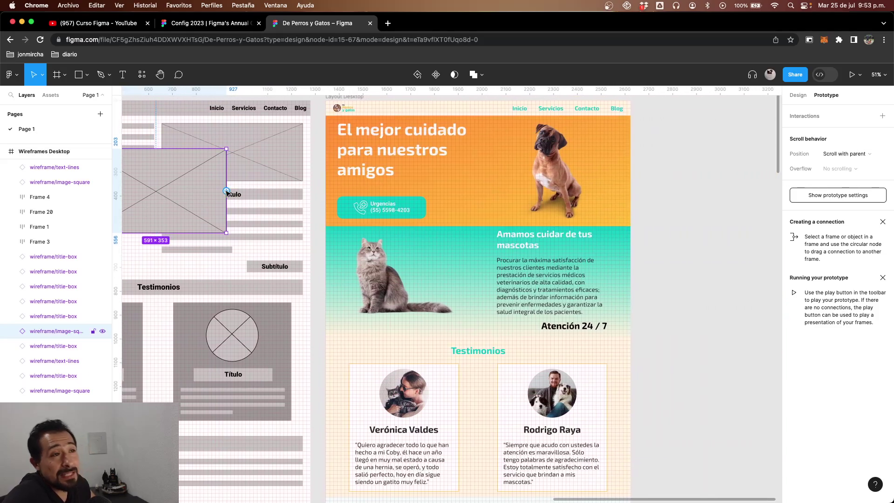
pyautogui.hscroll(-3, 226, 191)
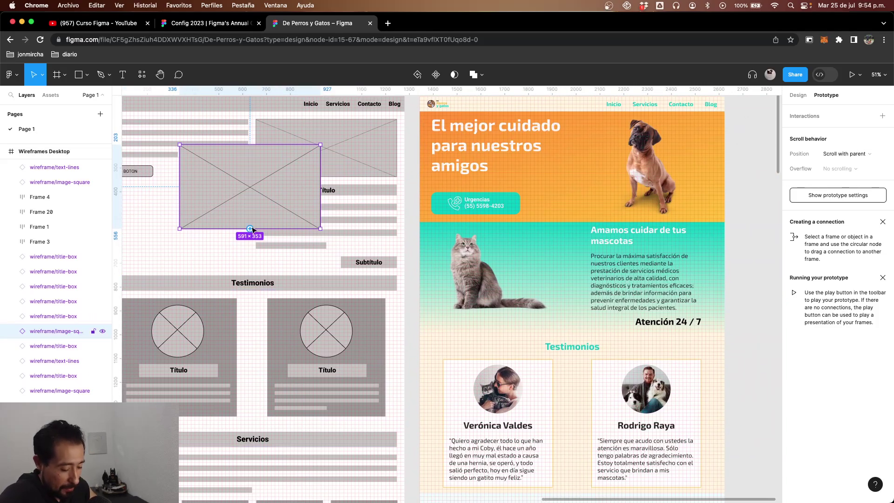
pyautogui.press('super+z')
pyautogui.scroll(2, 401, 281)
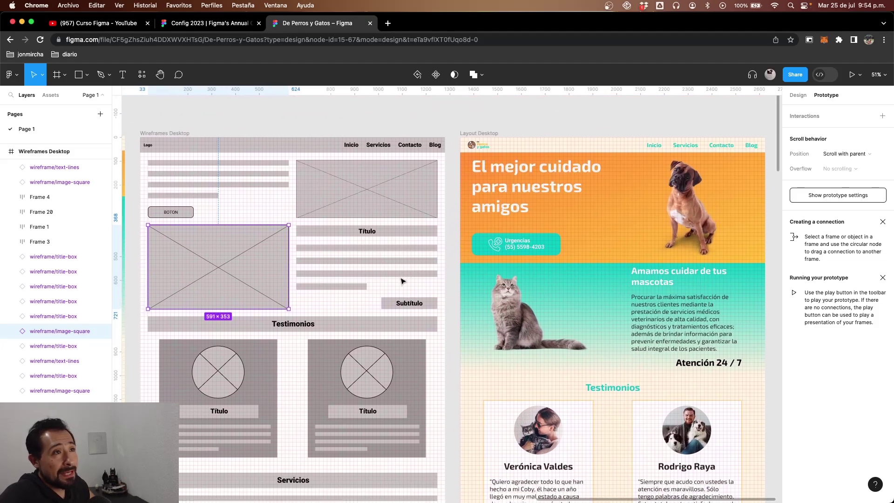
# Toggle between the design view and Dev Mode to compare them for the selected image placeholder, ending in Dev Mode
pyautogui.scroll(-4, 401, 281)
pyautogui.scroll(-5, 402, 281)
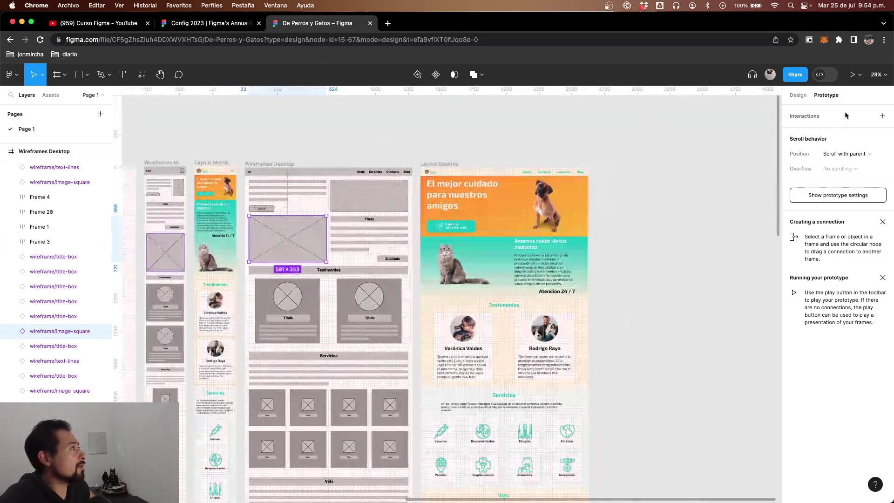
pyautogui.scroll(1, 166, 188)
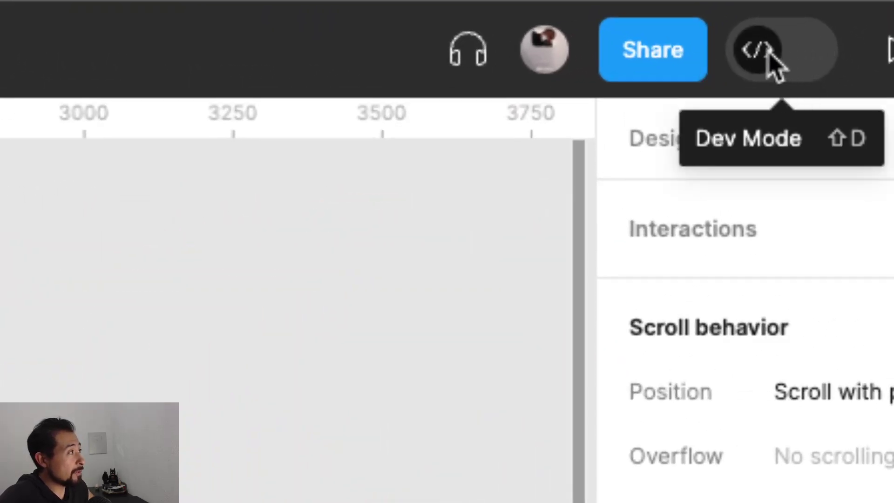
pyautogui.click(769, 52)
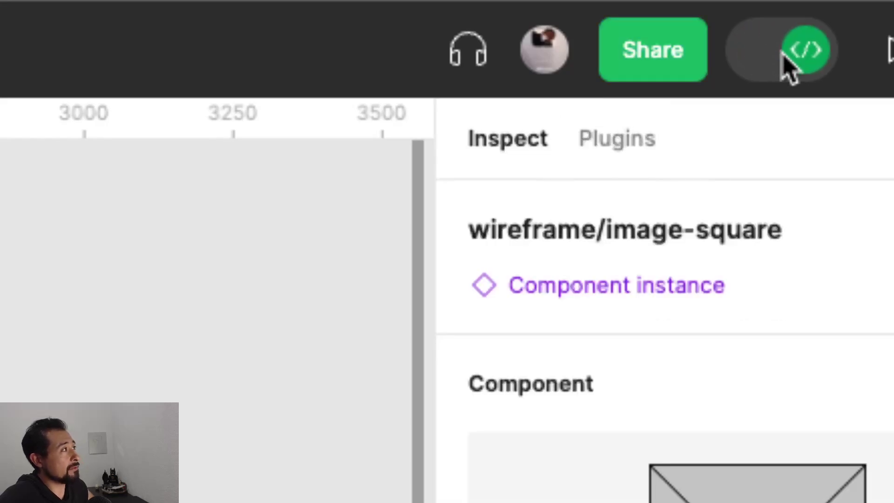
pyautogui.click(790, 60)
pyautogui.click(772, 63)
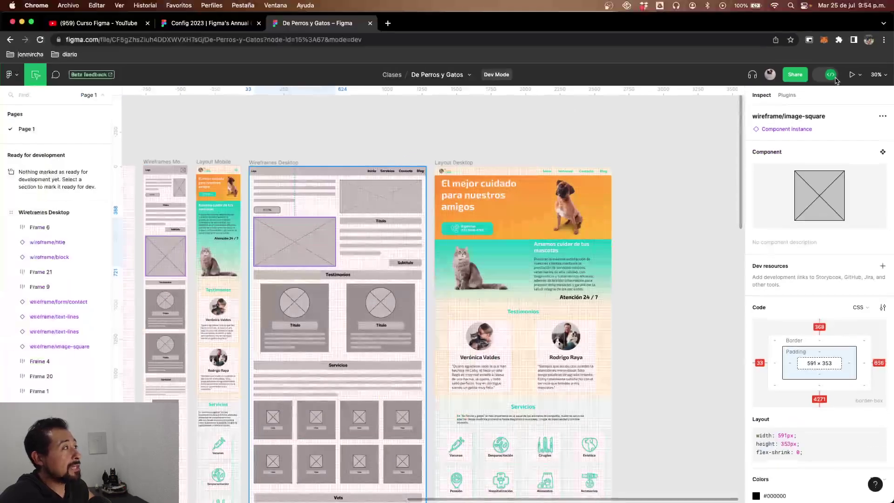
pyautogui.click(831, 76)
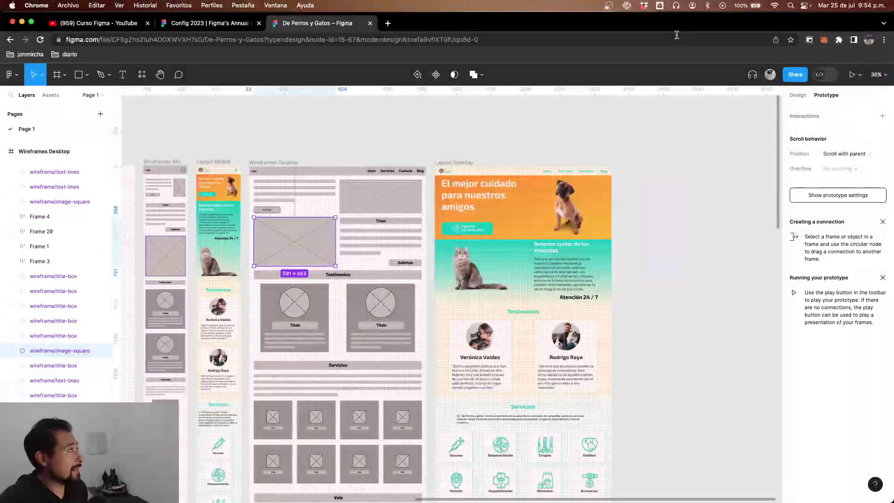
pyautogui.click(825, 76)
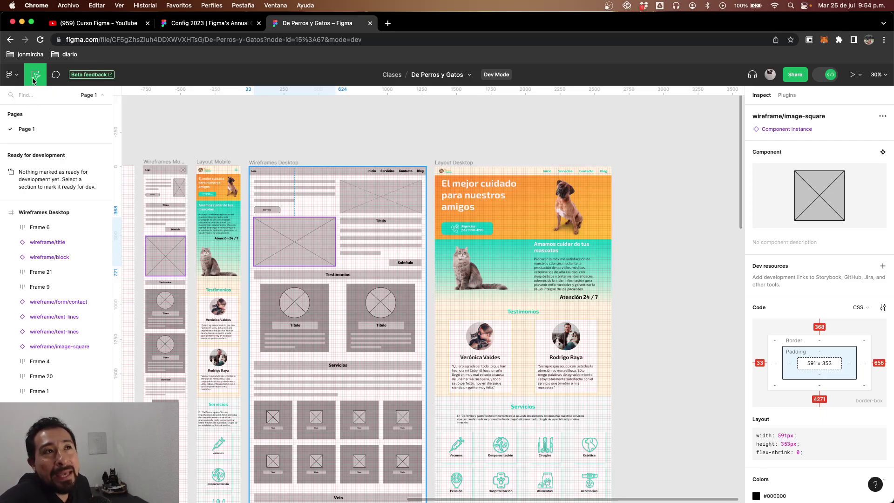
# Inspect the main heading and the descriptive paragraph of the Layout Desktop frame, and glance at lesson 21 in the YouTube playlist
pyautogui.click(483, 202)
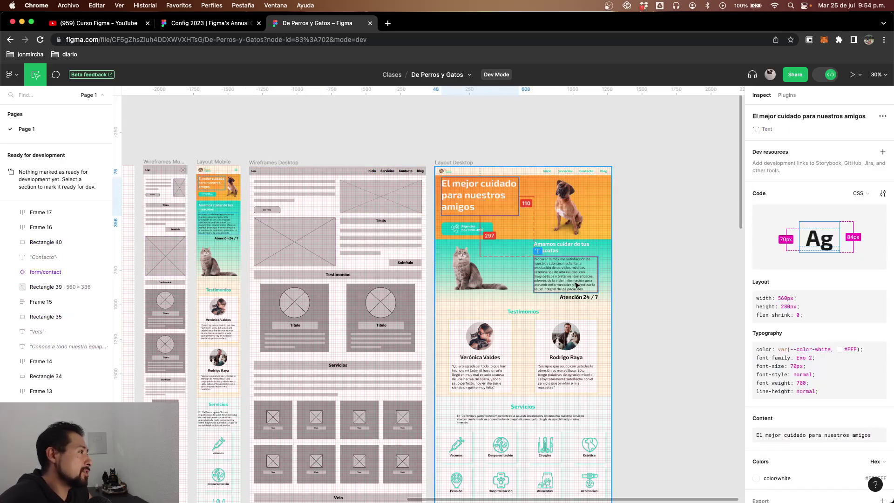
pyautogui.click(549, 267)
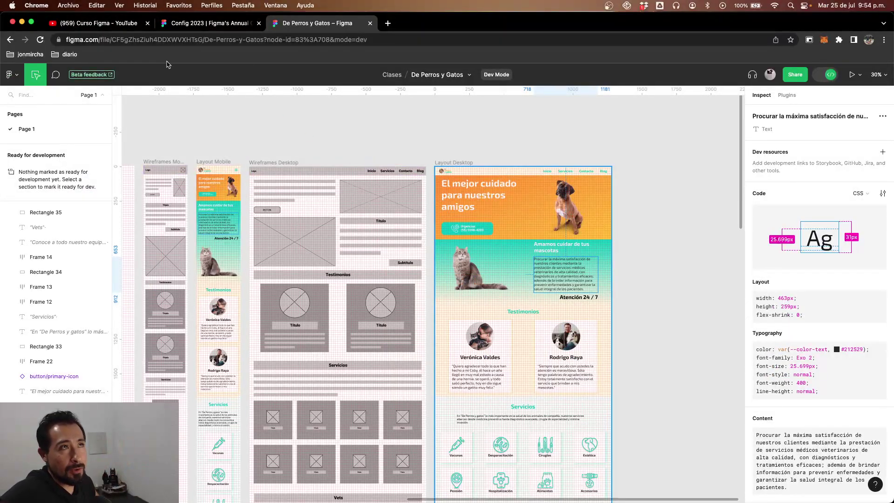
pyautogui.click(93, 22)
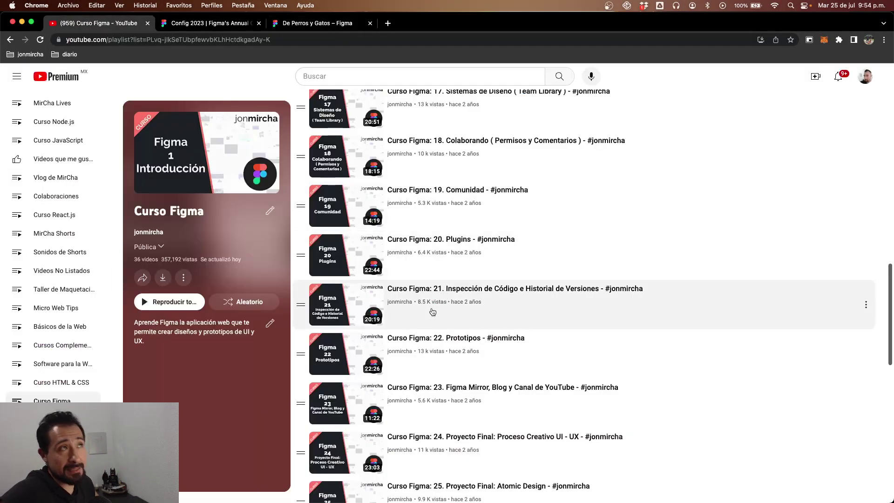
# Return to the Figma file and examine the selected paragraph's CSS layout, typography and content in Dev Mode
pyautogui.click(311, 27)
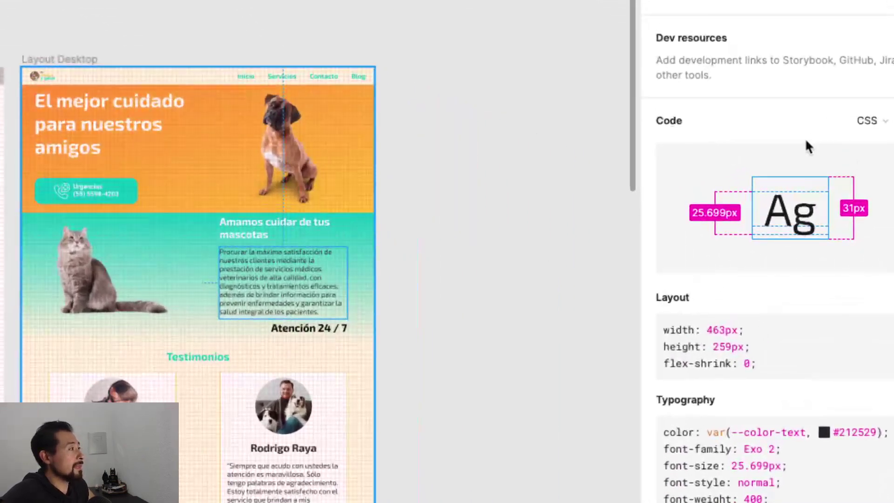
pyautogui.scroll(-1, 833, 248)
pyautogui.scroll(-2, 816, 227)
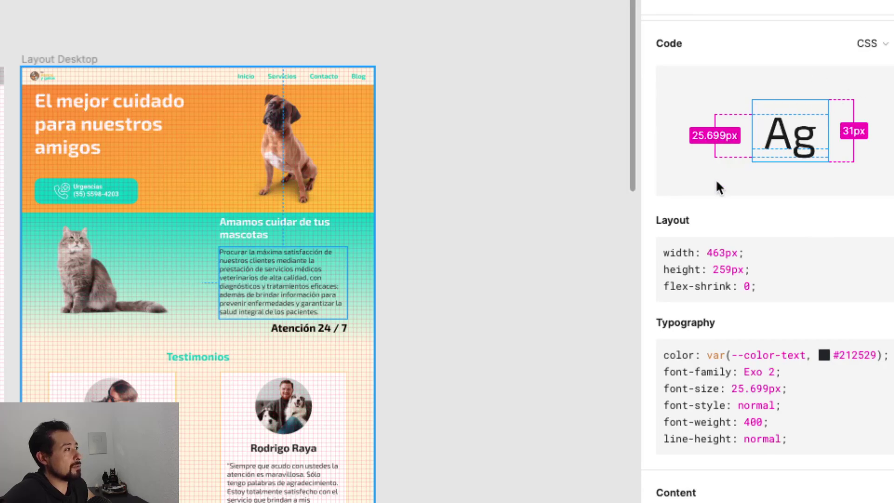
pyautogui.scroll(-4, 745, 224)
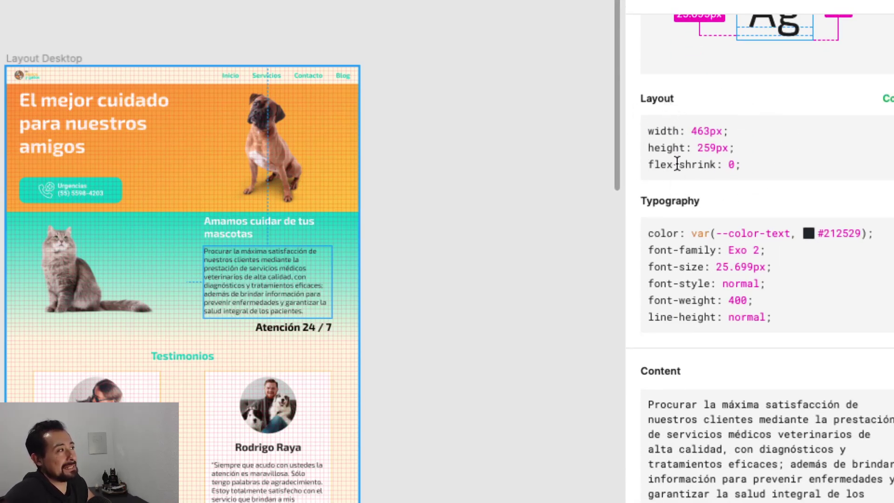
# Inspect the desktop wireframe's image placeholder and the cat image and "Amamos cuidar de tus mascotas" heading of the Layout Mobile frame
pyautogui.hscroll(-10, 469, 274)
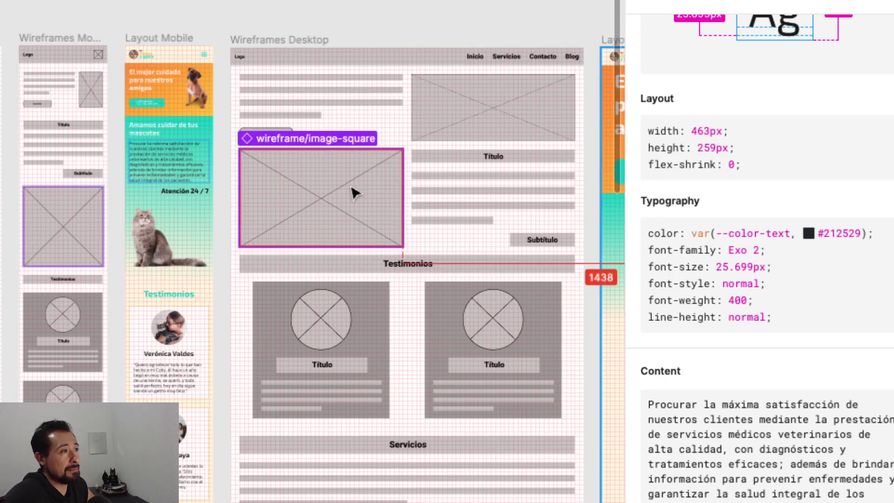
pyautogui.click(353, 192)
pyautogui.click(158, 228)
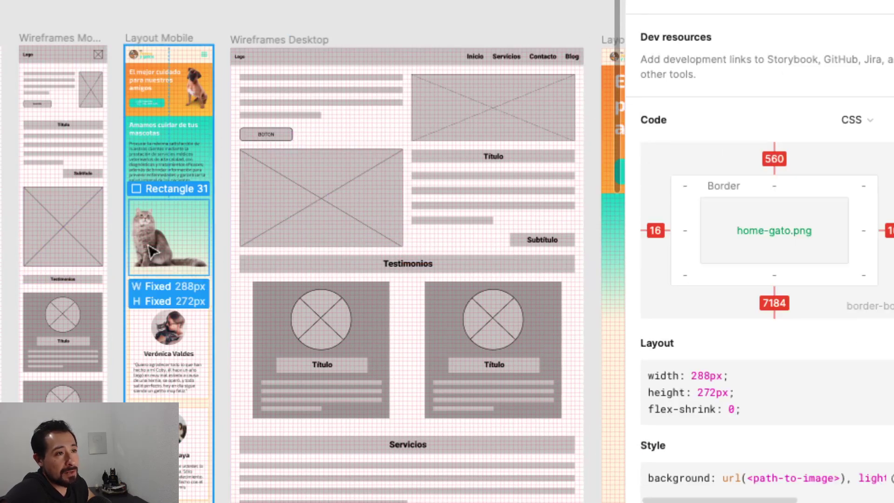
pyautogui.click(173, 149)
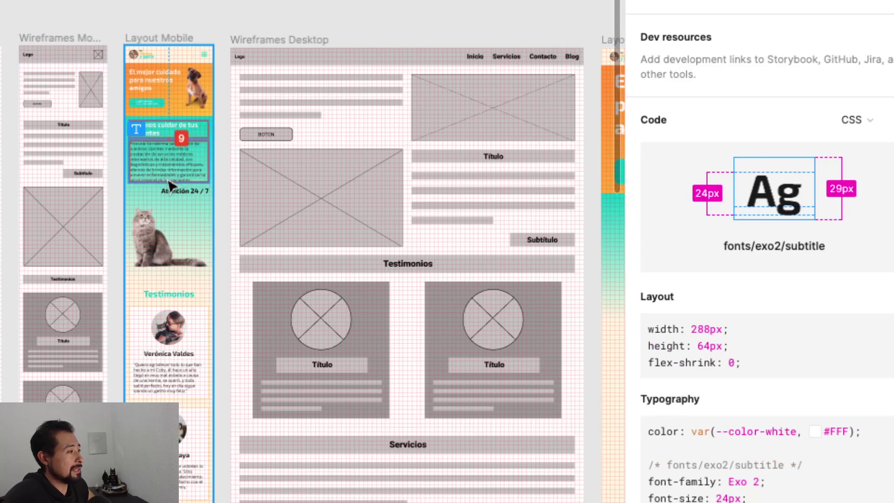
pyautogui.click(176, 204)
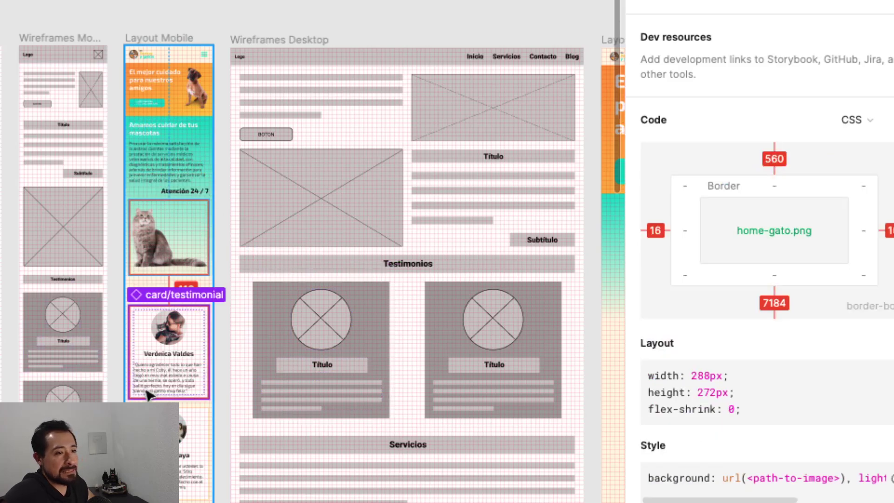
# Examine the box model and CSS layout of the mobile wireframe's first testimonial card and the desktop wireframe's large image placeholder
pyautogui.click(108, 372)
pyautogui.click(69, 361)
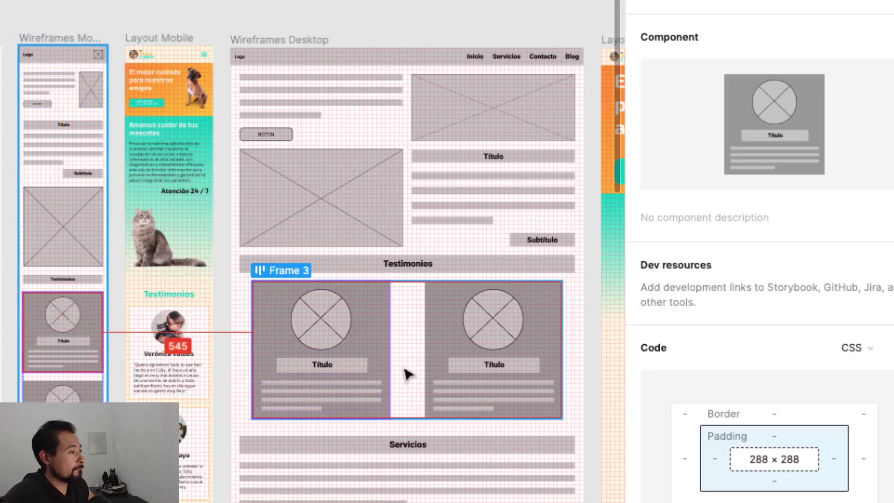
pyautogui.scroll(-3, 753, 370)
pyautogui.scroll(-2, 728, 366)
pyautogui.scroll(2, 760, 334)
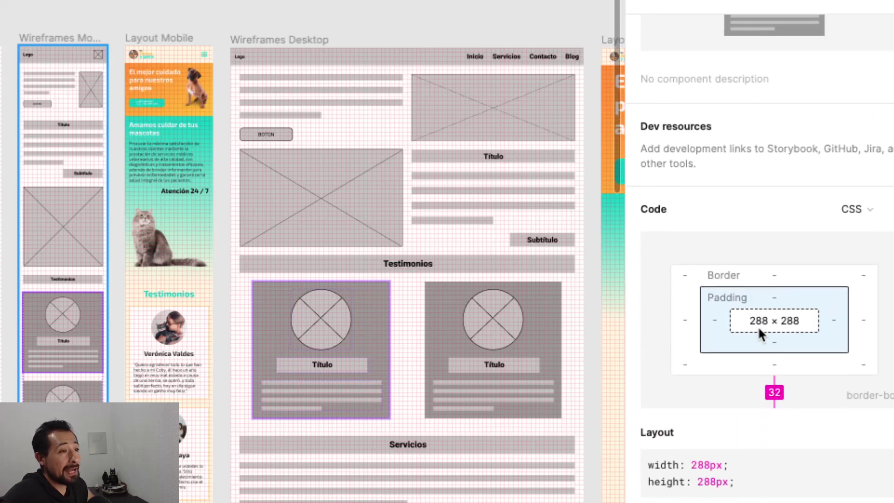
pyautogui.click(369, 194)
pyautogui.scroll(-4, 788, 238)
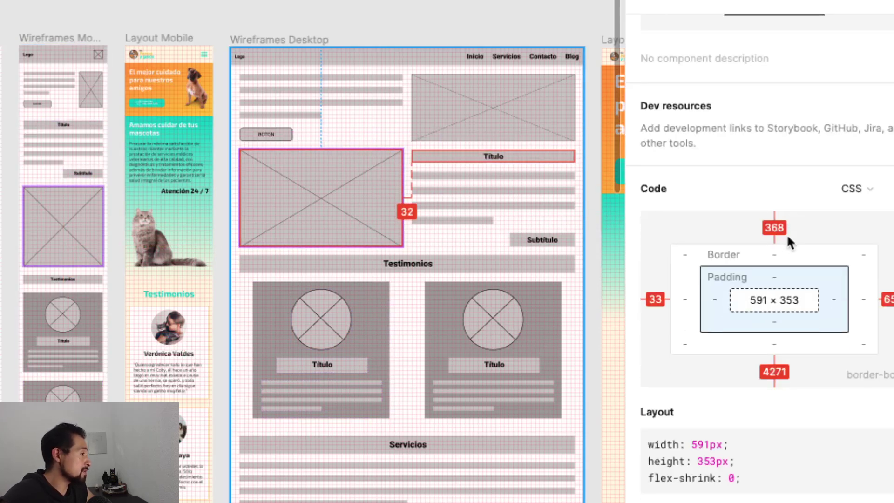
# Inspect the paragraph under "Amamos cuidar de tus mascotas" in the Layout Desktop frame and copy its text content
pyautogui.scroll(4, 789, 239)
pyautogui.hscroll(10, 529, 186)
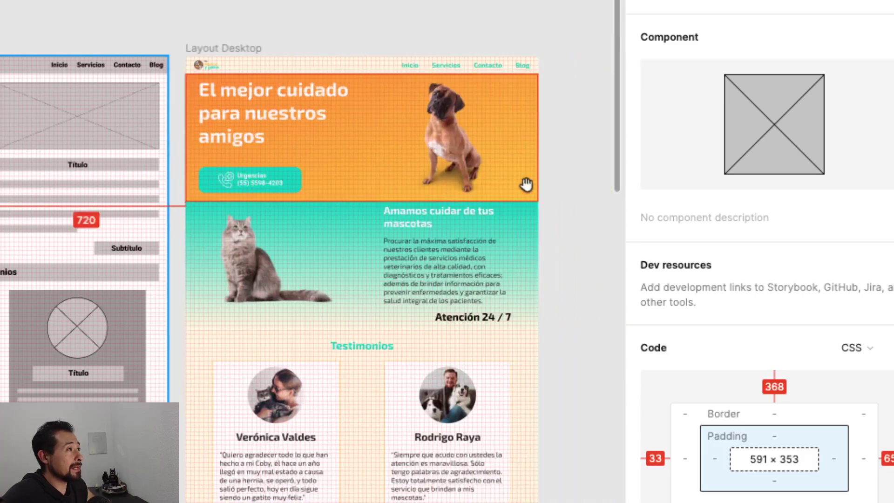
pyautogui.click(457, 246)
pyautogui.scroll(-5, 781, 300)
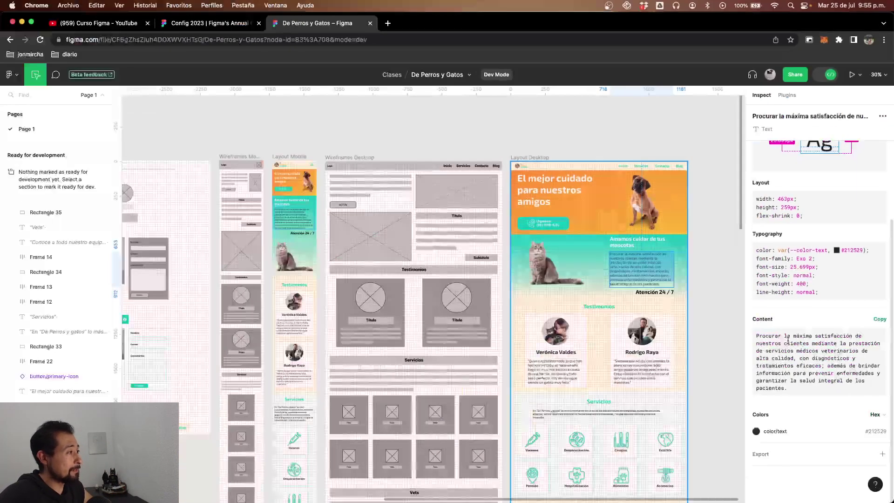
pyautogui.click(888, 372)
pyautogui.click(881, 321)
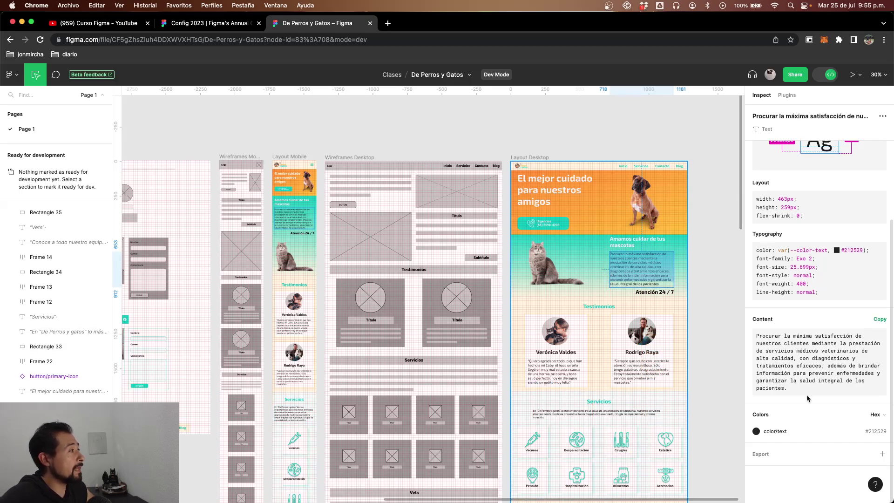
# Display the selected paragraph's code in the iOS UIKit format
pyautogui.scroll(3, 807, 399)
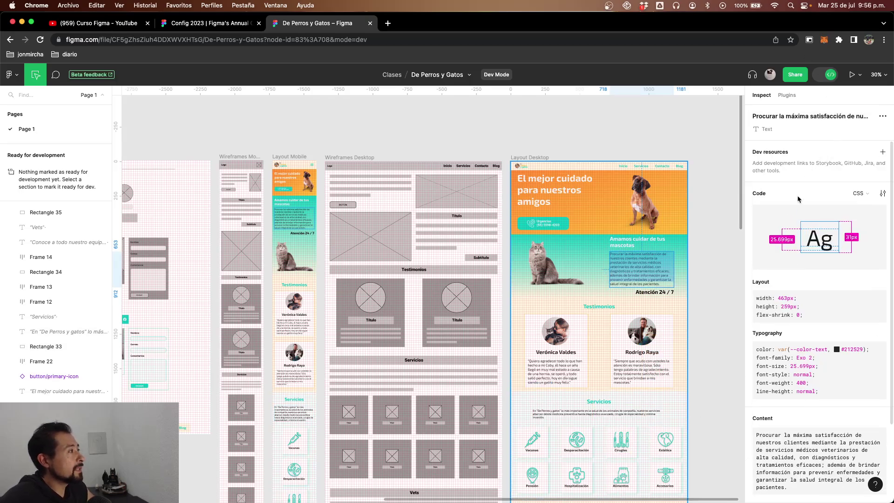
pyautogui.click(866, 196)
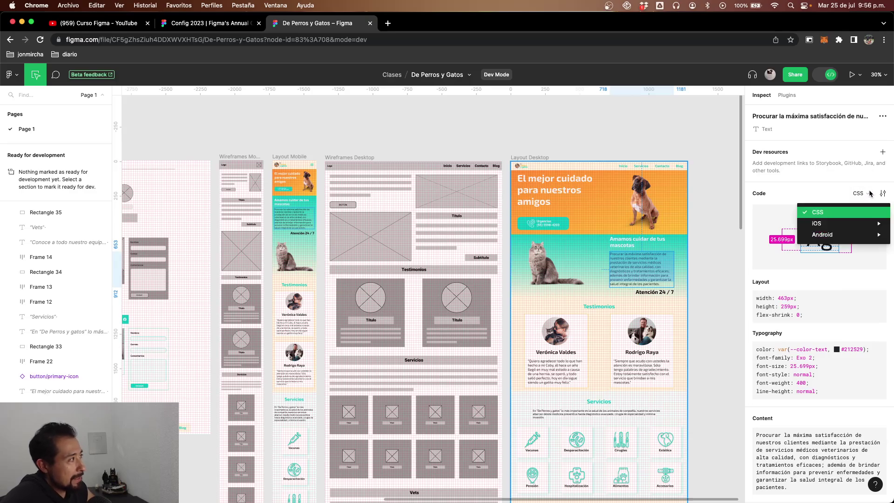
pyautogui.moveTo(838, 225)
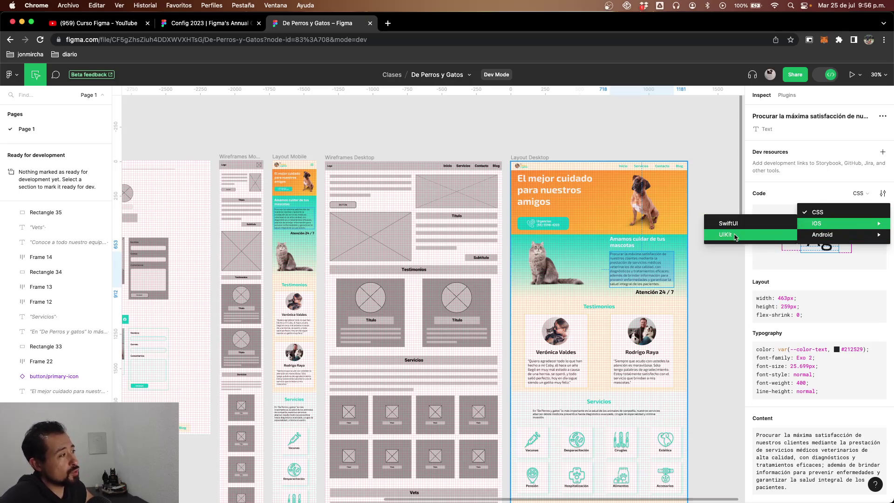
pyautogui.click(737, 235)
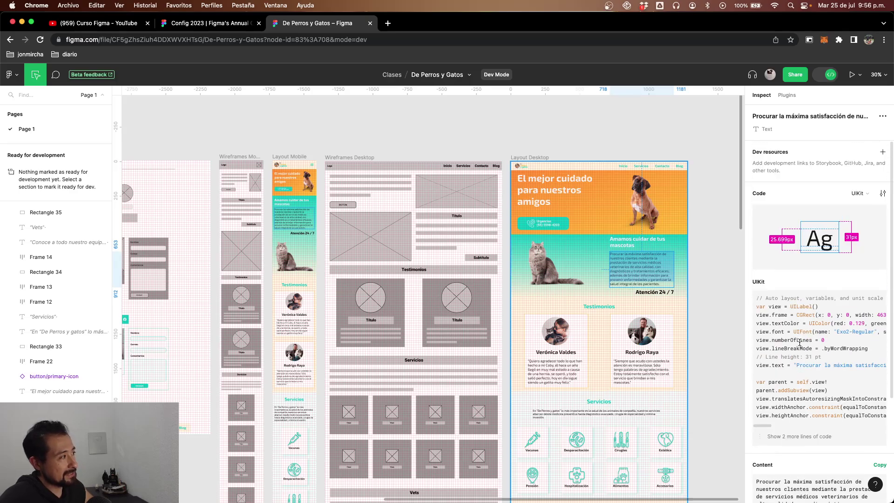
# Display the selected paragraph's code in the Android XML format and in the Android Compose format
pyautogui.click(867, 194)
pyautogui.moveTo(850, 232)
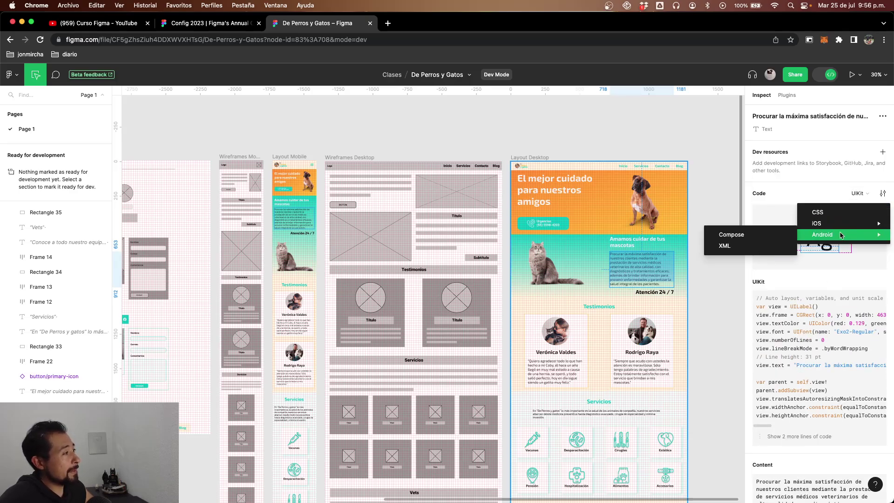
pyautogui.click(754, 246)
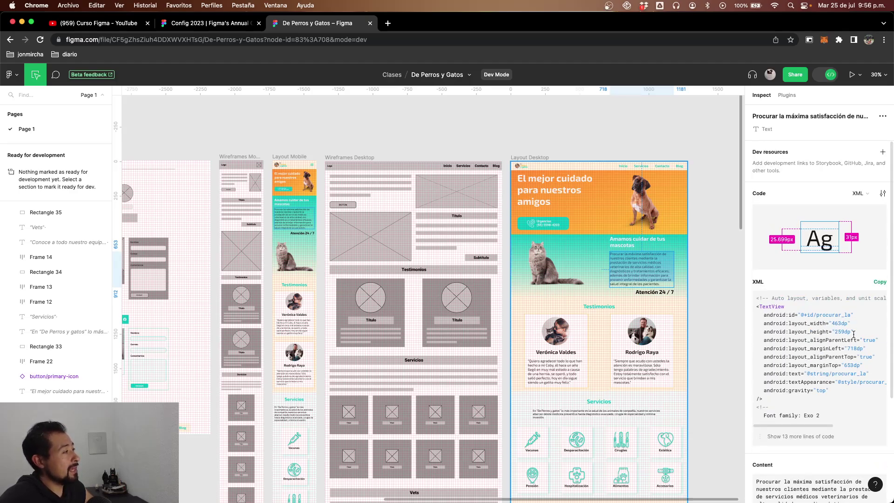
pyautogui.click(866, 192)
pyautogui.moveTo(833, 234)
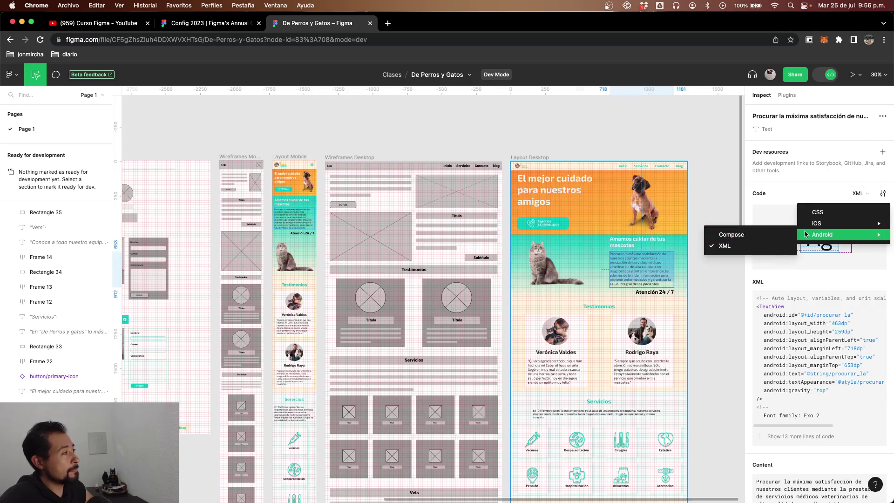
pyautogui.click(782, 240)
# Return the code language to CSS and clear the paragraph selection
pyautogui.click(871, 193)
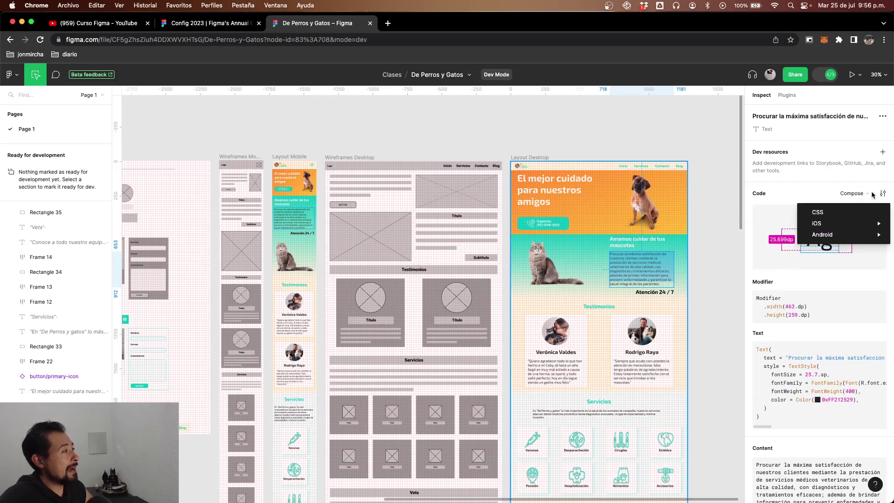
pyautogui.click(855, 208)
pyautogui.click(453, 129)
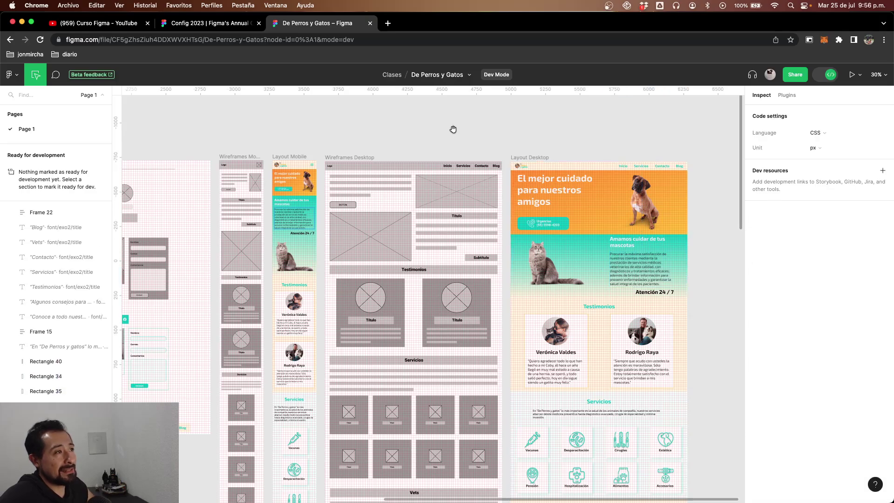
# Look through the page's layer list, covering the wireframe and layout frames and their nested components
pyautogui.scroll(-3, 41, 349)
pyautogui.scroll(-5, 41, 350)
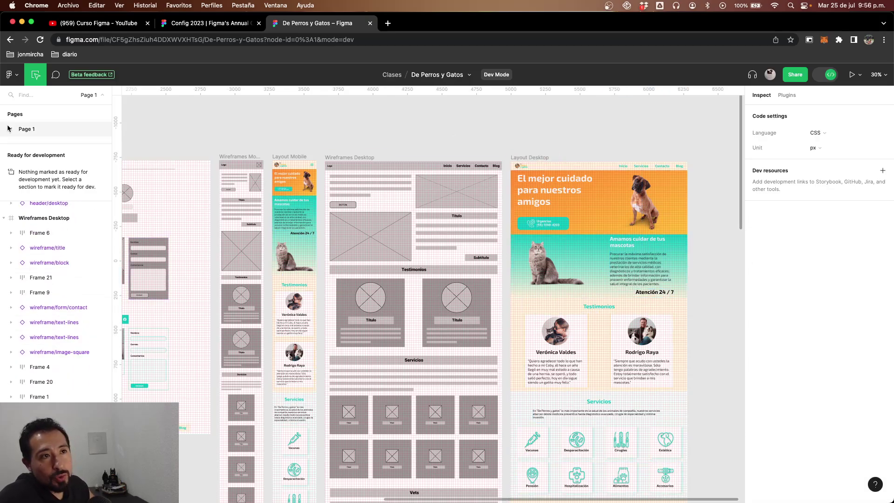
pyautogui.scroll(-5, 46, 340)
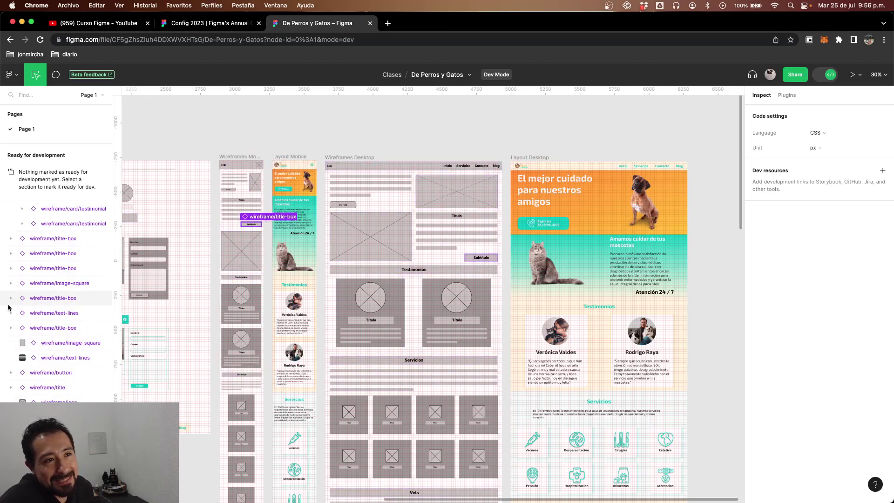
pyautogui.scroll(-3, 33, 344)
pyautogui.scroll(-8, 69, 303)
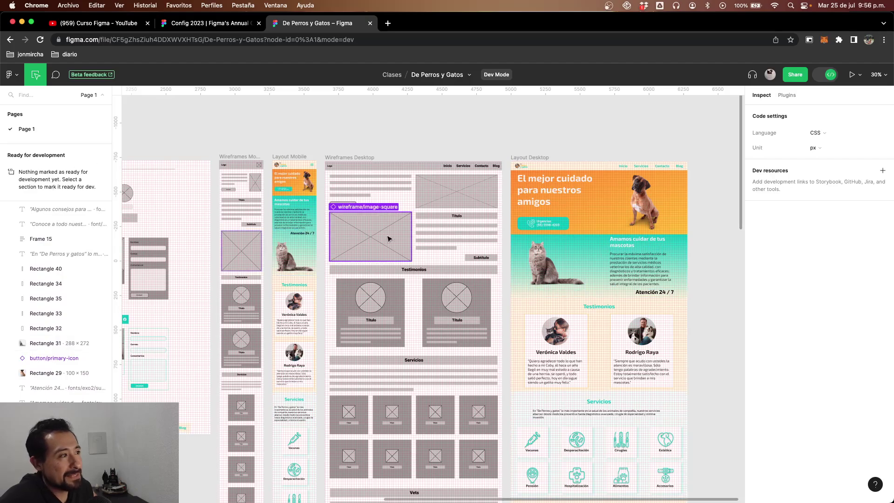
pyautogui.scroll(6, 45, 242)
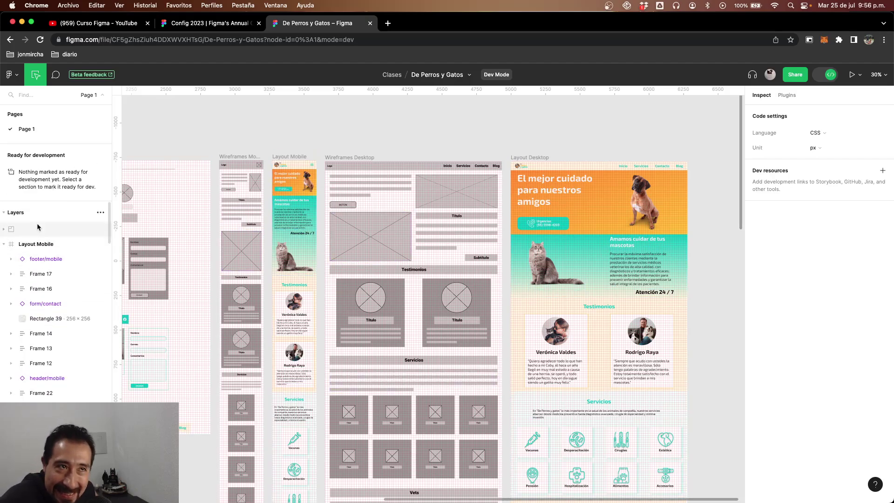
# Inspect the component, box model and CSS layout of the desktop wireframe's large image placeholder beside the Layout Desktop frame
pyautogui.click(374, 256)
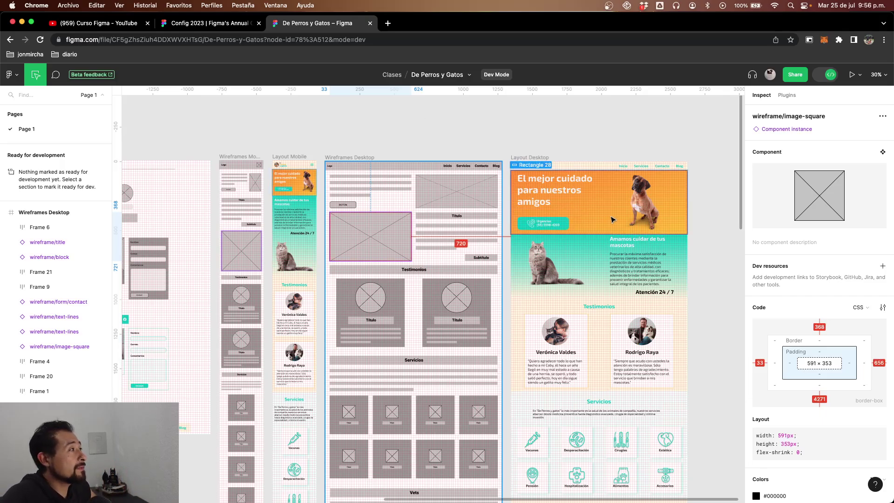
pyautogui.moveTo(613, 219); pyautogui.dragTo(493, 213)
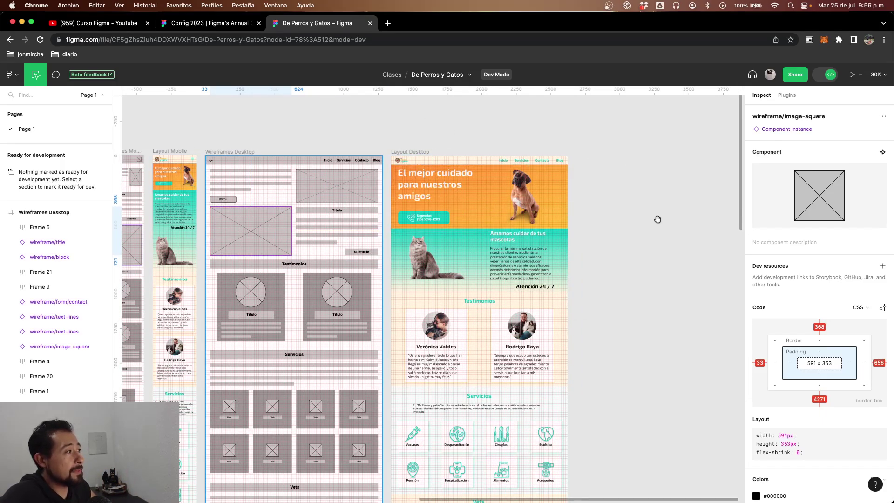
pyautogui.hscroll(3, 656, 220)
pyautogui.hscroll(2, 549, 219)
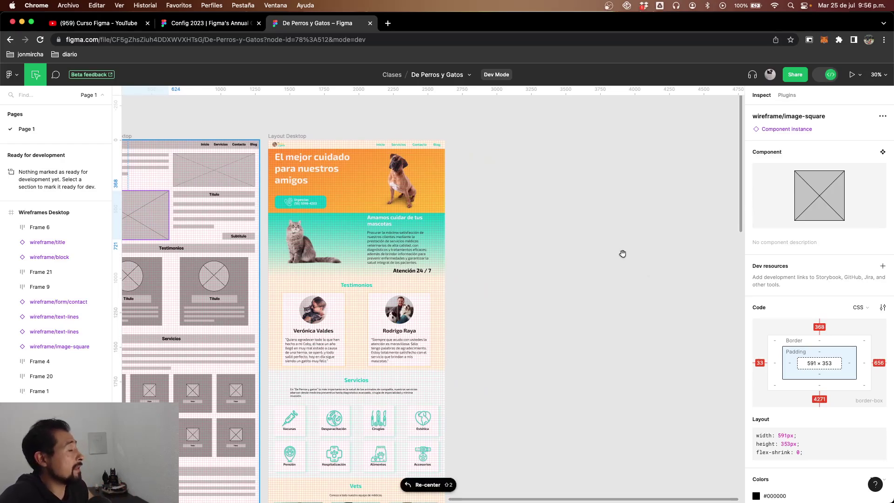
pyautogui.hscroll(-5, 467, 289)
pyautogui.scroll(1, 467, 289)
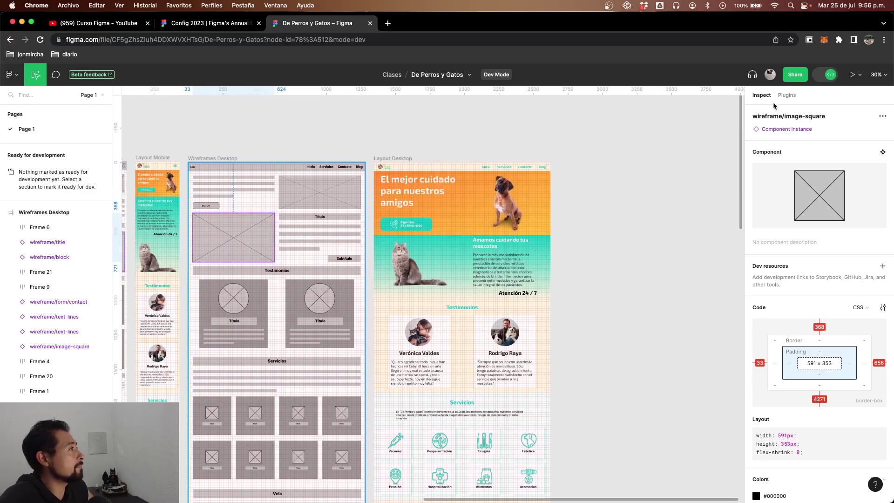
# Leave Dev Mode and draw a section about 3680 × 5670 beside the Layout Desktop frame, on its outer side
pyautogui.click(831, 75)
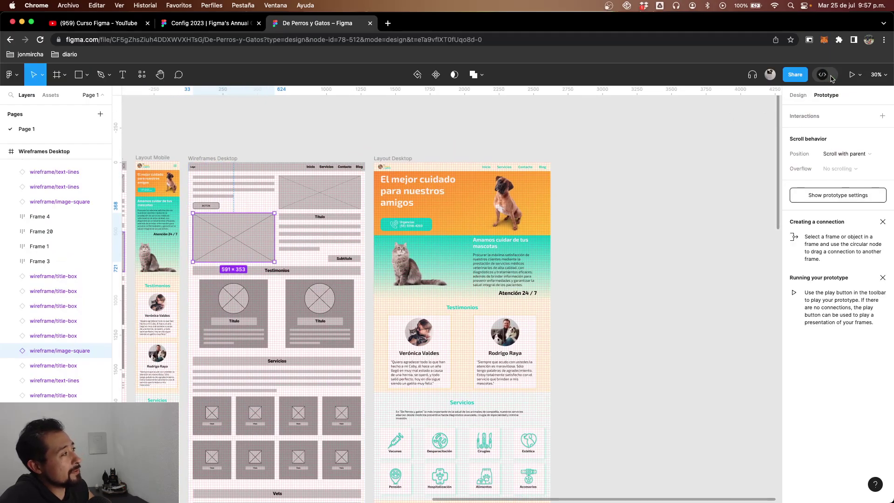
pyautogui.click(65, 76)
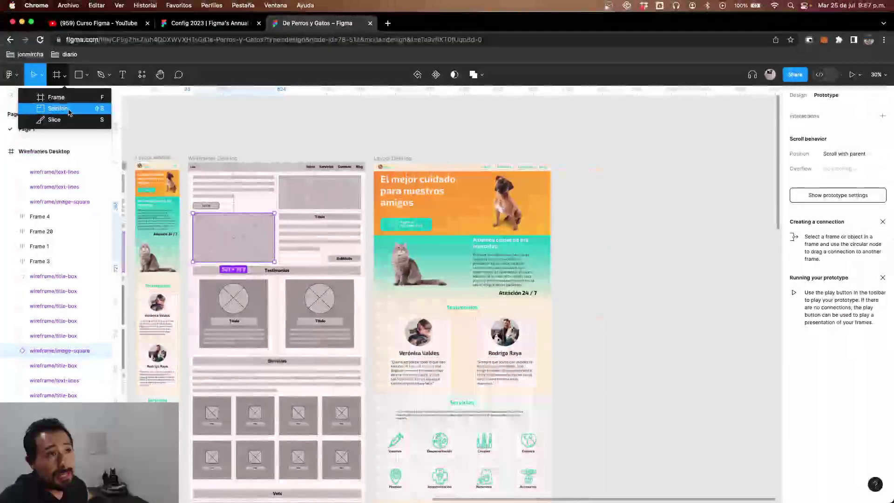
pyautogui.click(68, 112)
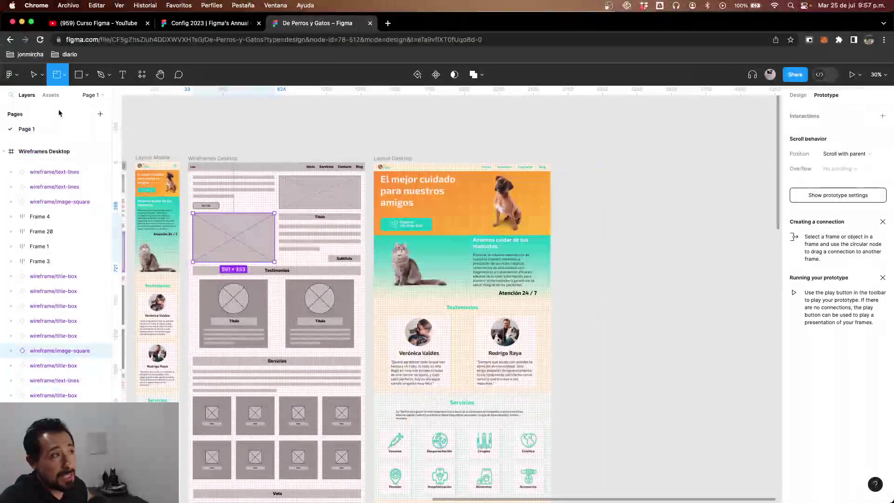
pyautogui.moveTo(566, 153); pyautogui.dragTo(778, 443)
pyautogui.scroll(-5, 559, 415)
pyautogui.scroll(-2, 559, 416)
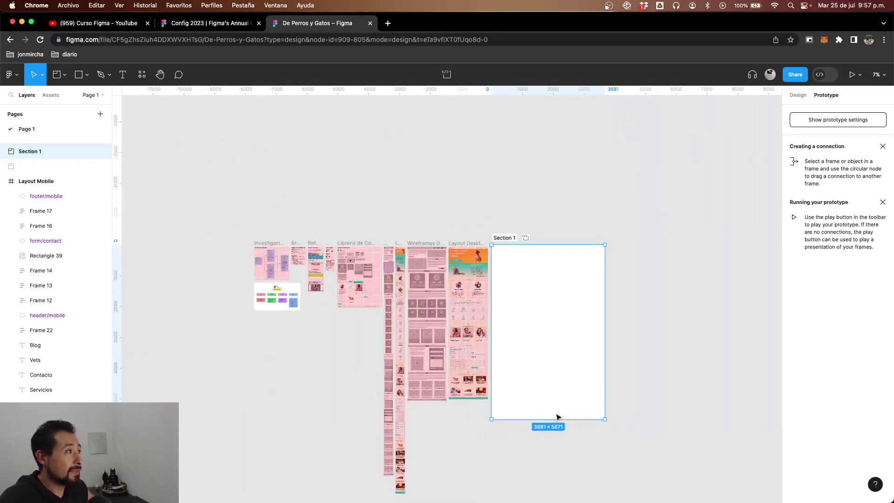
# Move the Layout Desktop frame into the upper corner of the new empty section, nearest the wireframes
pyautogui.click(447, 160)
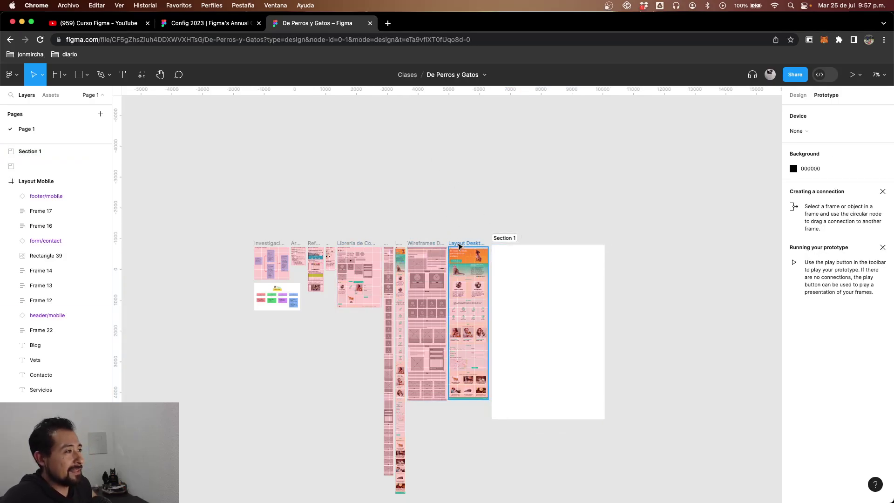
pyautogui.hscroll(2, 437, 226)
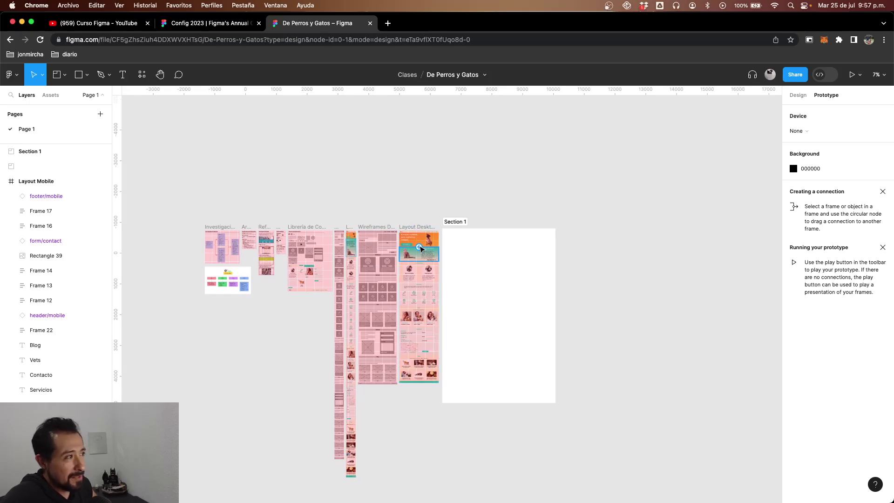
pyautogui.click(416, 228)
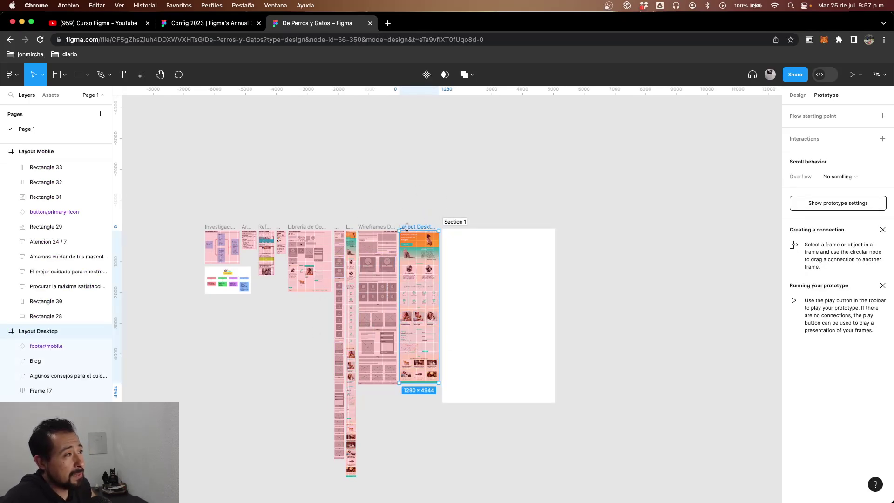
pyautogui.moveTo(409, 228); pyautogui.dragTo(462, 240)
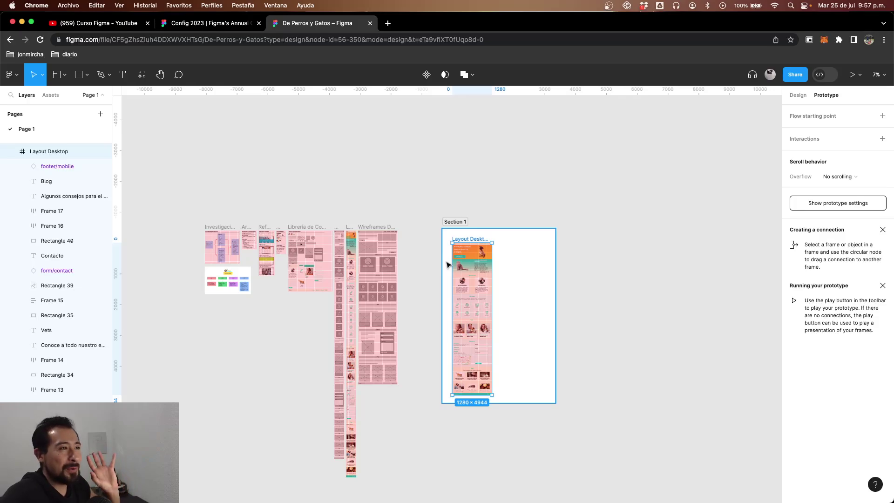
# Mark the section containing the Layout Desktop frame as ready for dev
pyautogui.click(454, 222)
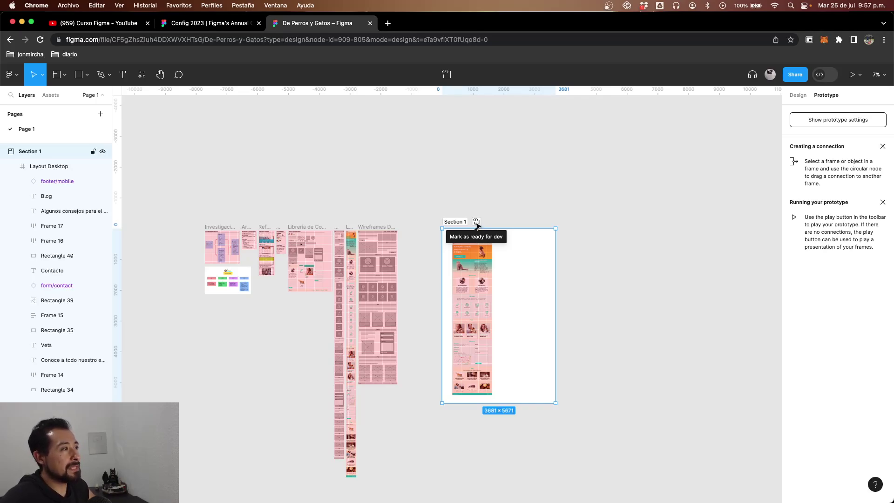
pyautogui.click(476, 222)
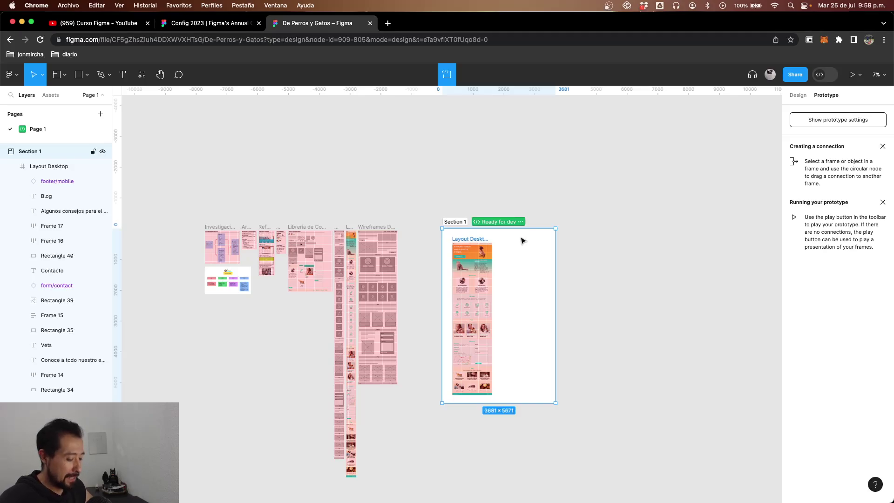
pyautogui.scroll(5, 522, 240)
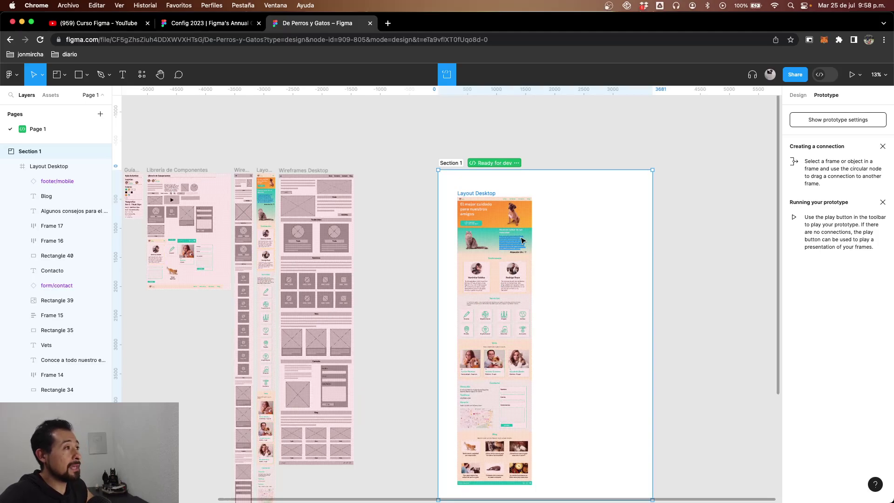
pyautogui.hscroll(3, 568, 259)
pyautogui.scroll(1, 568, 259)
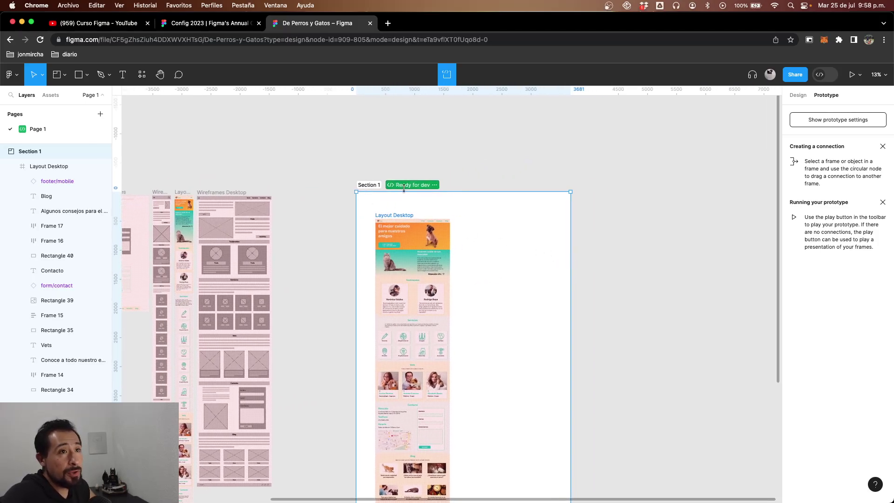
pyautogui.hscroll(2, 372, 200)
pyautogui.scroll(-1, 372, 201)
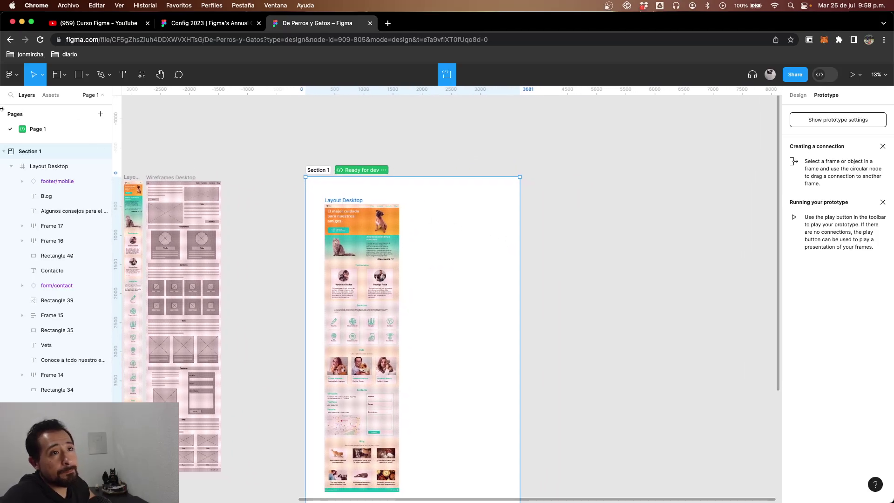
# Collapse and re-expand the section's layers, and switch the file back to Dev Mode
pyautogui.click(4, 152)
pyautogui.click(4, 152)
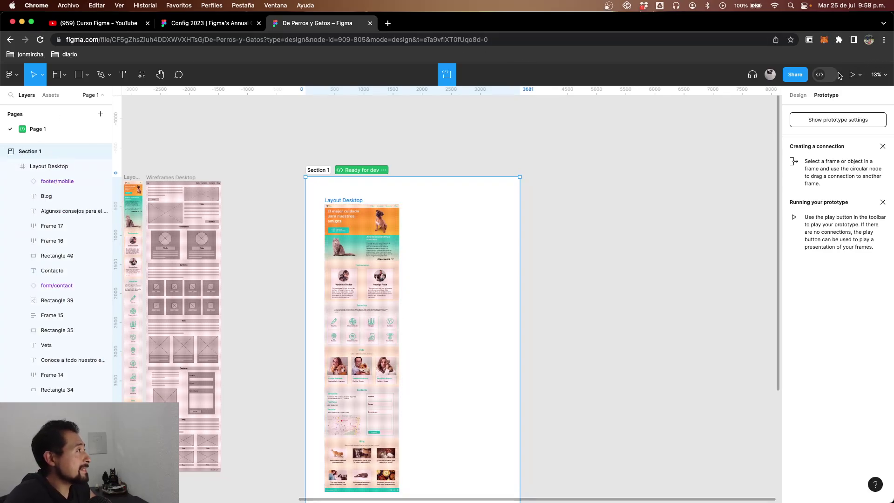
pyautogui.click(821, 75)
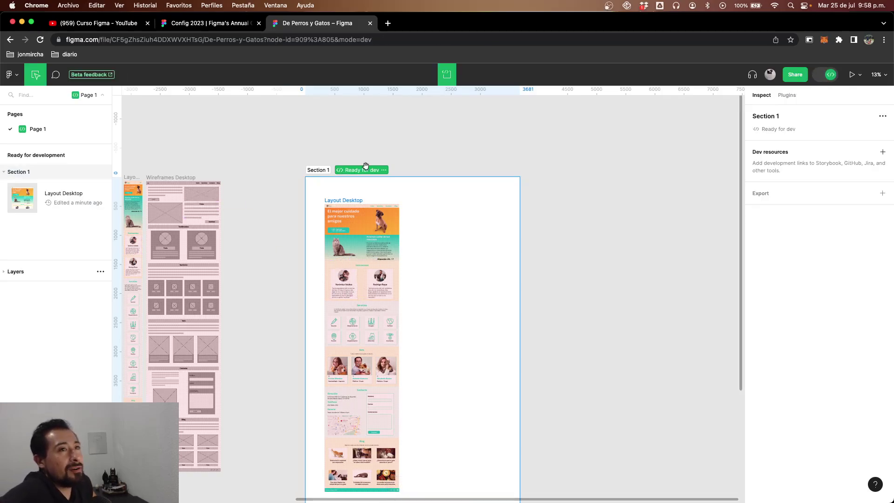
# Check the page's layers list, collapse it again, and open Layout Desktop from Section 1's ready-for-development items
pyautogui.click(4, 274)
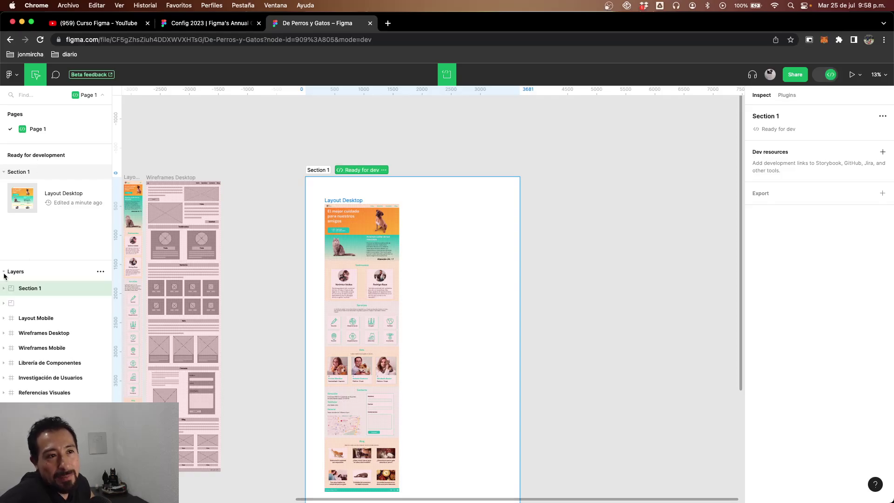
pyautogui.click(4, 274)
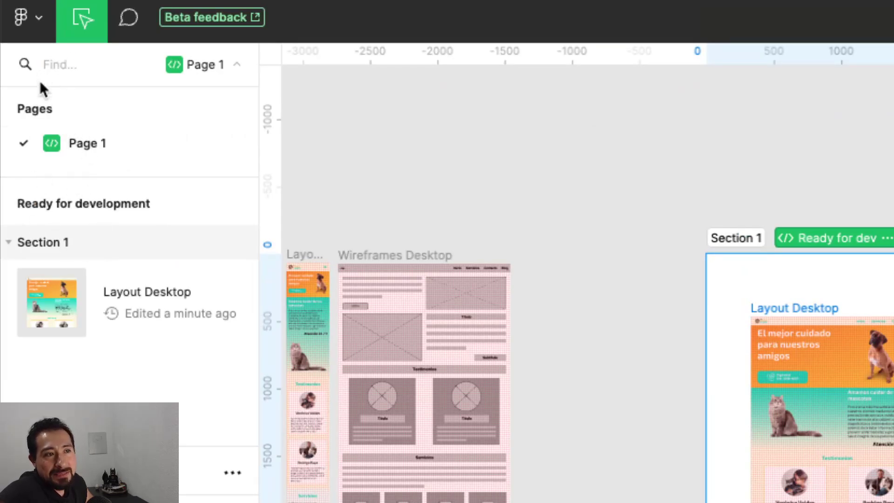
pyautogui.click(52, 289)
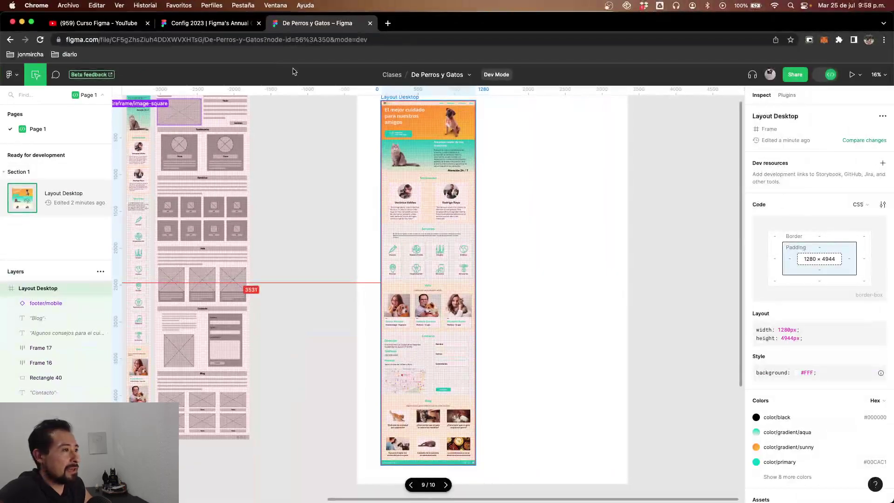
# Select the cat image in the Layout Desktop frame and view the unit options available for its CSS code
pyautogui.click(400, 162)
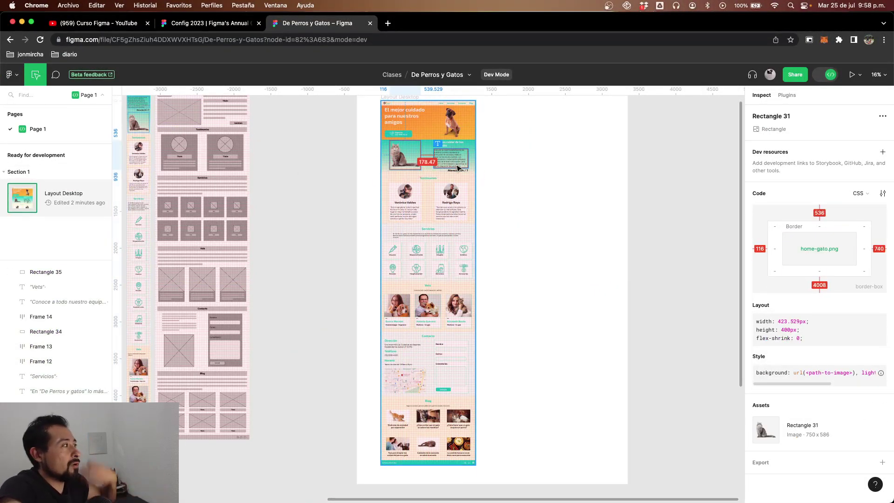
pyautogui.click(882, 193)
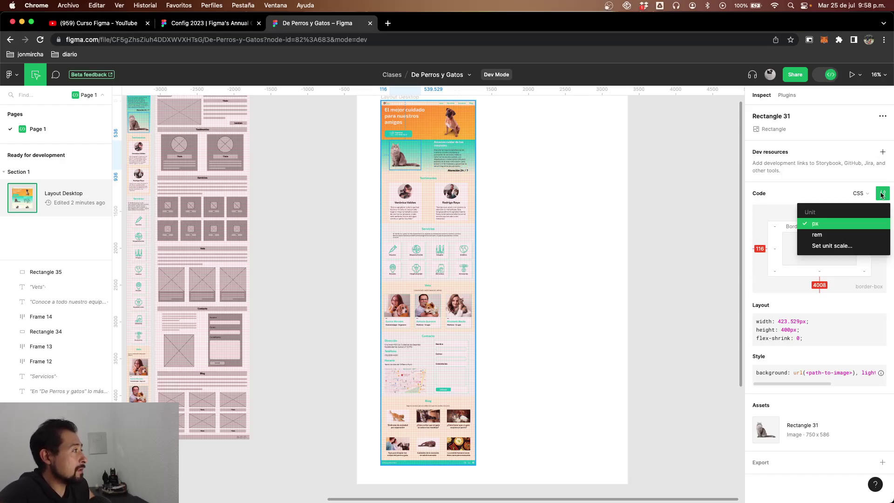
pyautogui.click(781, 191)
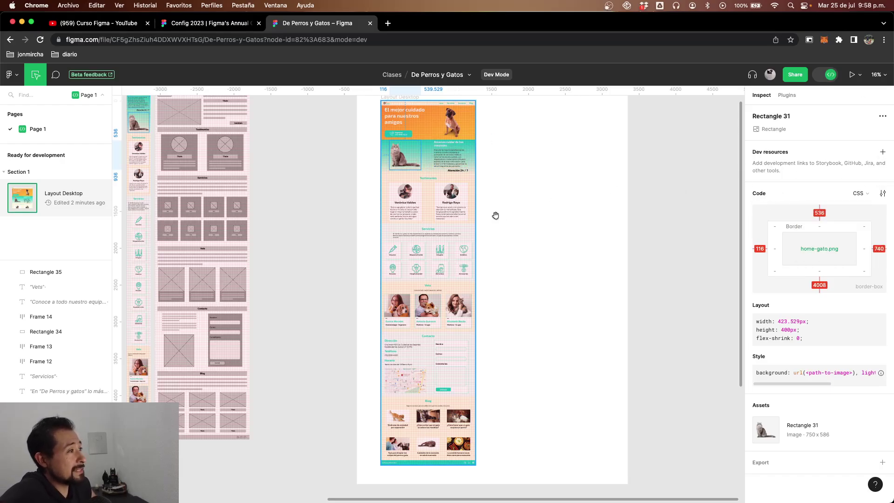
# Inspect the code of the paragraph beside the cat image in Layout Desktop, and reselect the cat image
pyautogui.scroll(2, 431, 207)
pyautogui.scroll(3, 431, 206)
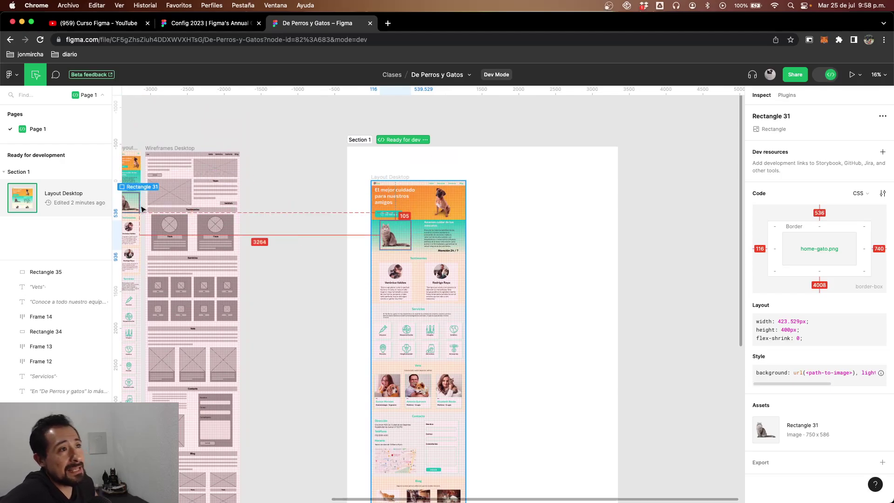
pyautogui.moveTo(170, 195); pyautogui.dragTo(246, 153)
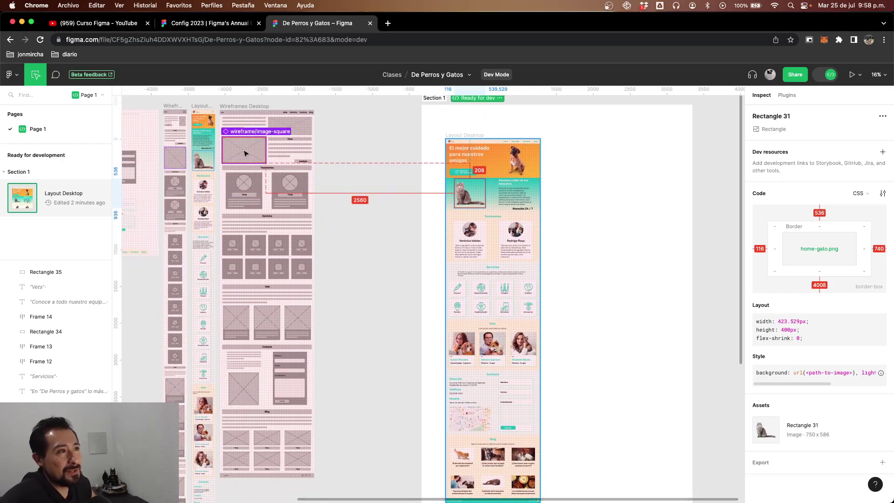
pyautogui.scroll(3, 246, 153)
pyautogui.hscroll(3, 245, 154)
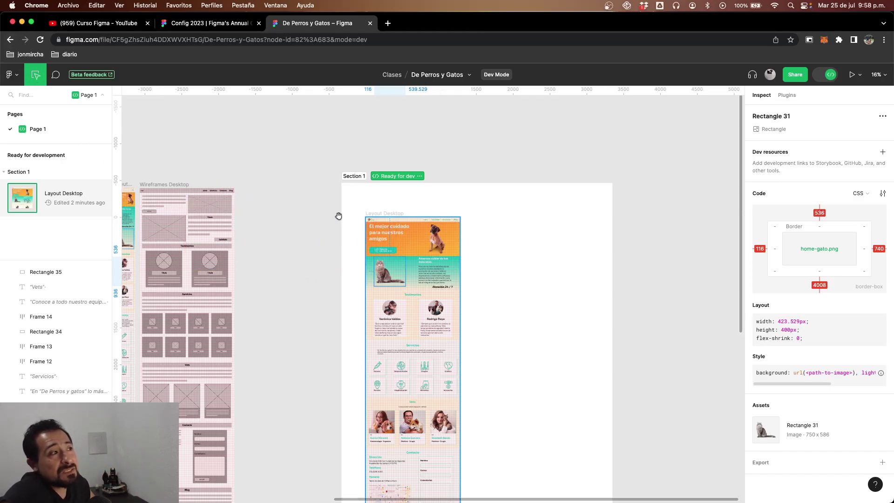
pyautogui.click(443, 283)
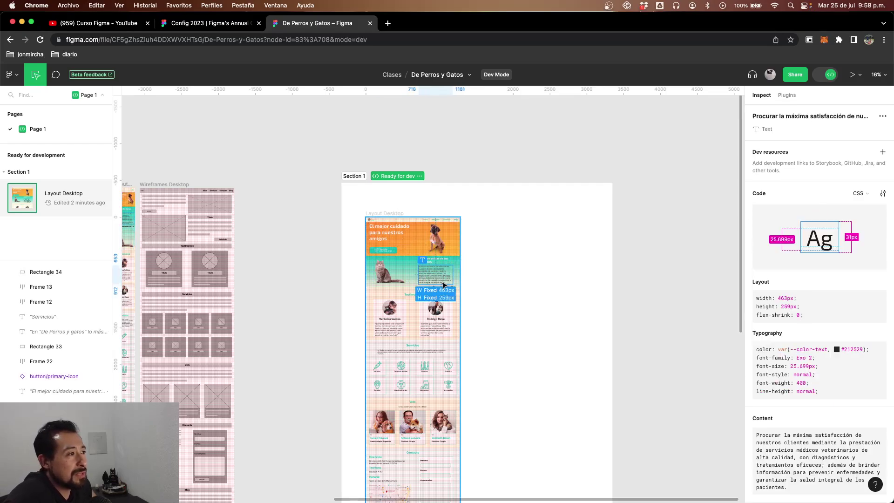
pyautogui.click(391, 274)
# Inspect the properties of both testimonial cards in the Testimonios area of Layout Desktop
pyautogui.scroll(-2, 389, 272)
pyautogui.hscroll(2, 389, 272)
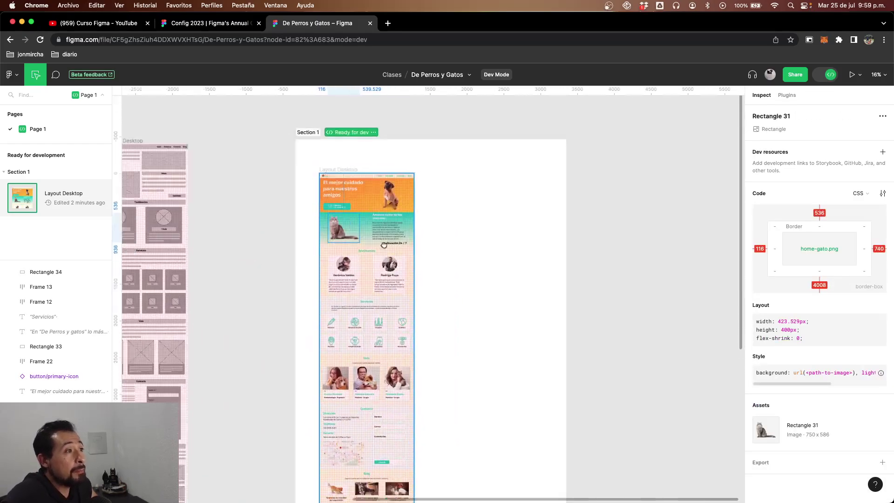
pyautogui.click(347, 274)
pyautogui.scroll(-2, 321, 261)
pyautogui.hscroll(2, 322, 261)
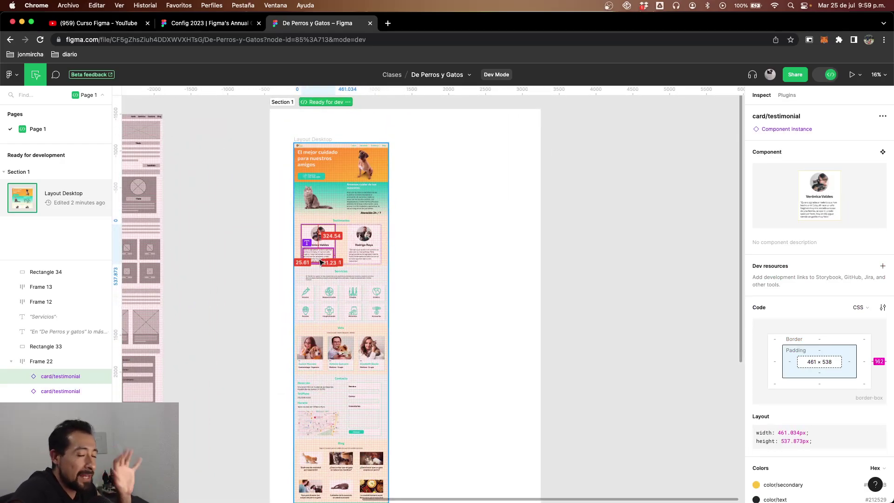
pyautogui.click(360, 253)
# Examine the second testimonial card up close and inspect the layout and typography code of its quote text
pyautogui.scroll(1, 353, 256)
pyautogui.scroll(10, 345, 259)
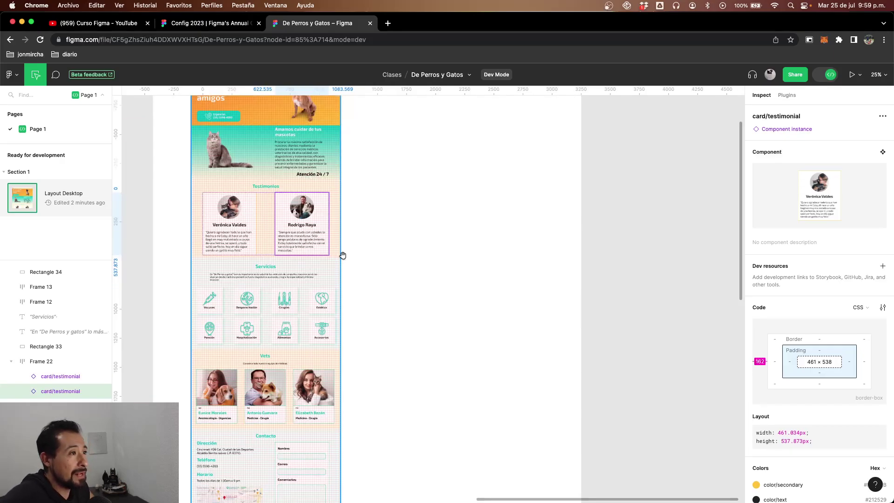
pyautogui.hscroll(5, 264, 253)
pyautogui.hscroll(-3, 221, 244)
pyautogui.hscroll(-10, 221, 244)
pyautogui.scroll(5, 220, 244)
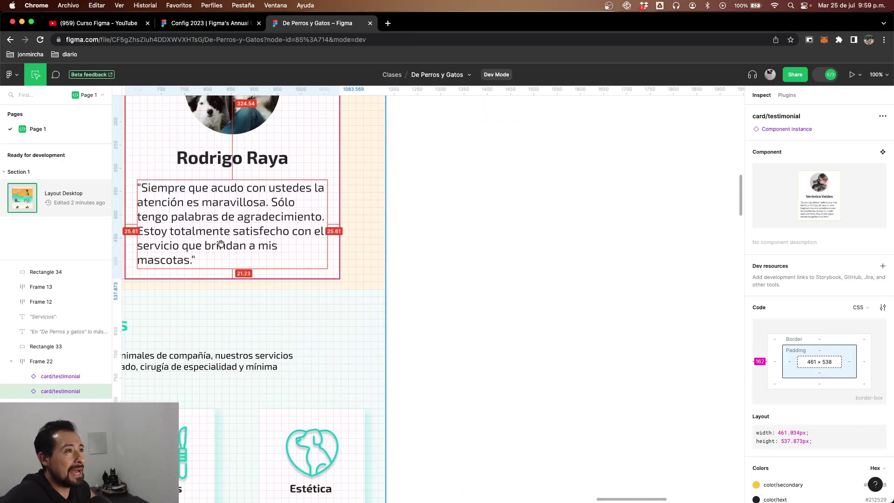
pyautogui.click(299, 282)
pyautogui.scroll(-3, 332, 256)
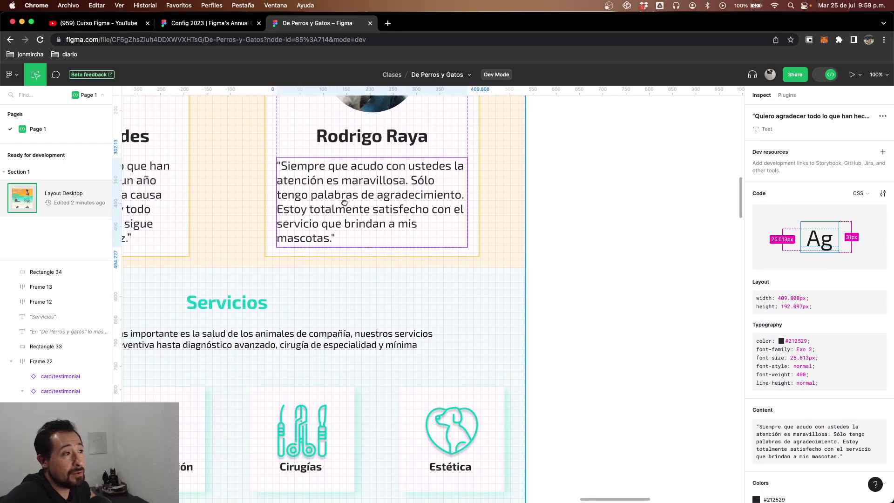
pyautogui.scroll(1, 332, 256)
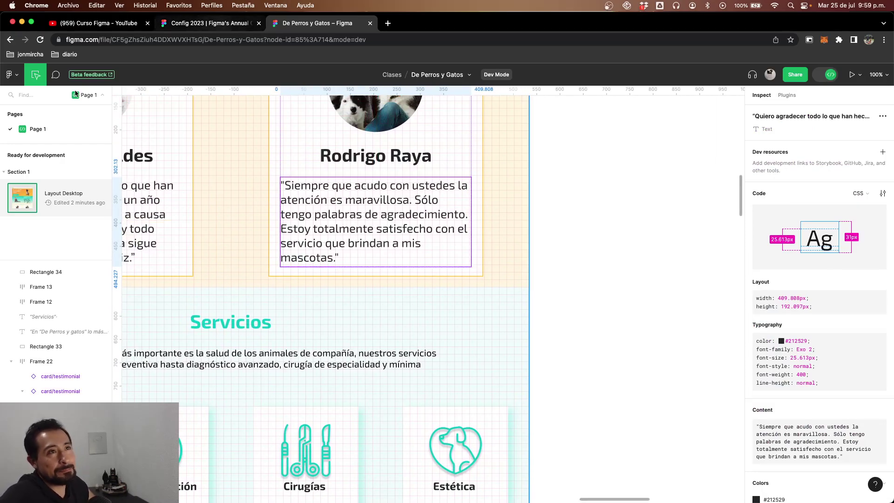
# Switch to the Config 2023 web page and open the browser's developer tools to inspect it
pyautogui.click(208, 23)
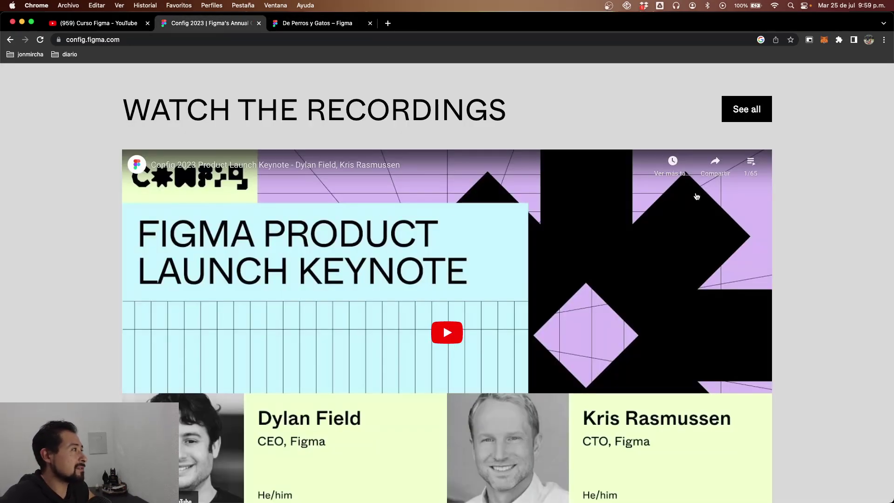
pyautogui.rightClick(854, 230)
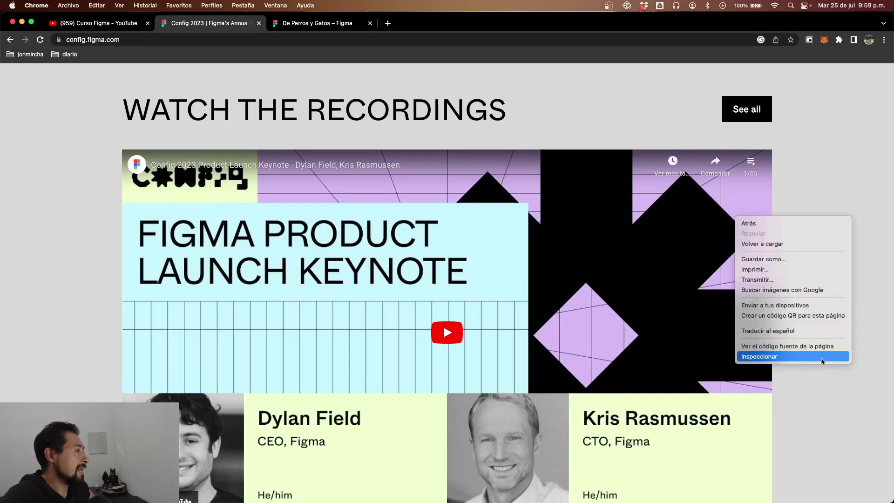
pyautogui.click(791, 358)
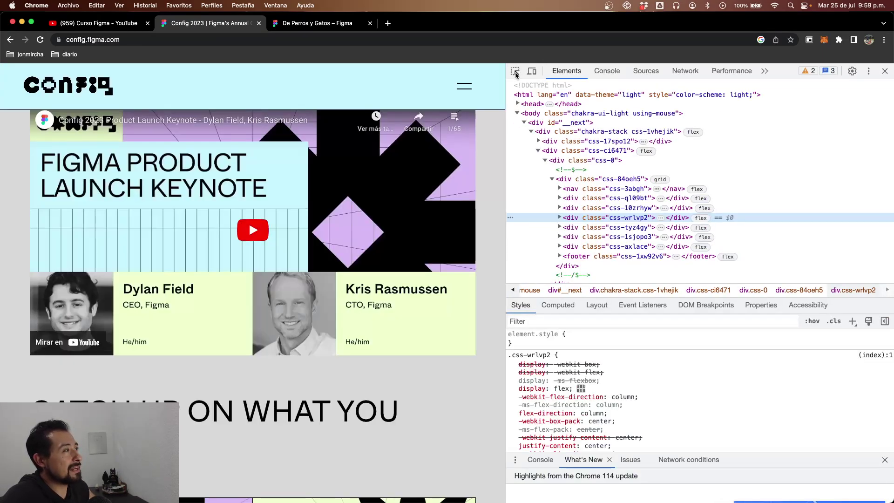
# Pick the Figma Product Launch Keynote card's image on the page as the element to inspect
pyautogui.scroll(-6, 376, 282)
pyautogui.scroll(-3, 375, 283)
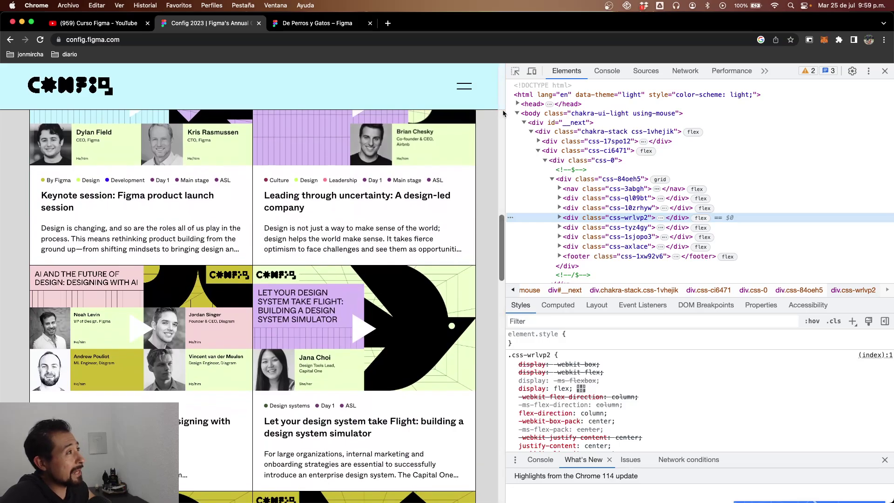
pyautogui.scroll(5, 376, 282)
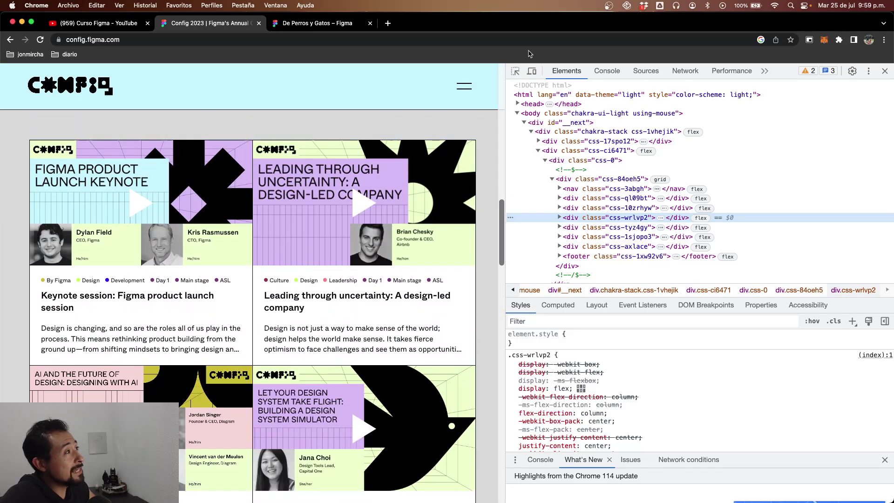
pyautogui.click(516, 73)
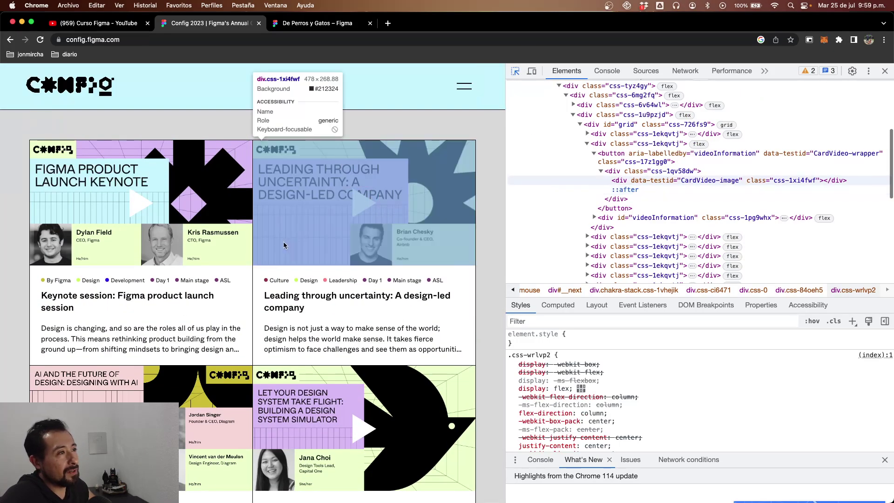
pyautogui.click(181, 192)
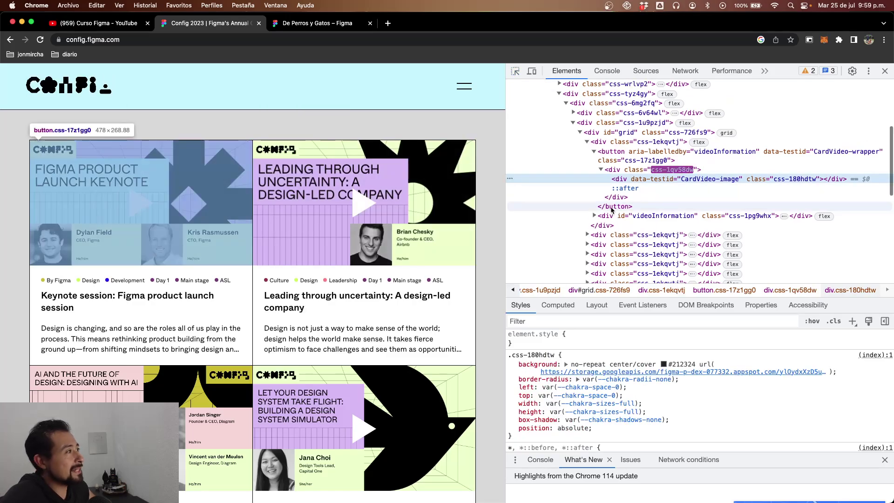
# Review the picked image's surrounding markup, its CSS rules and its box model diagram
pyautogui.scroll(-10, 675, 195)
pyautogui.scroll(-15, 606, 448)
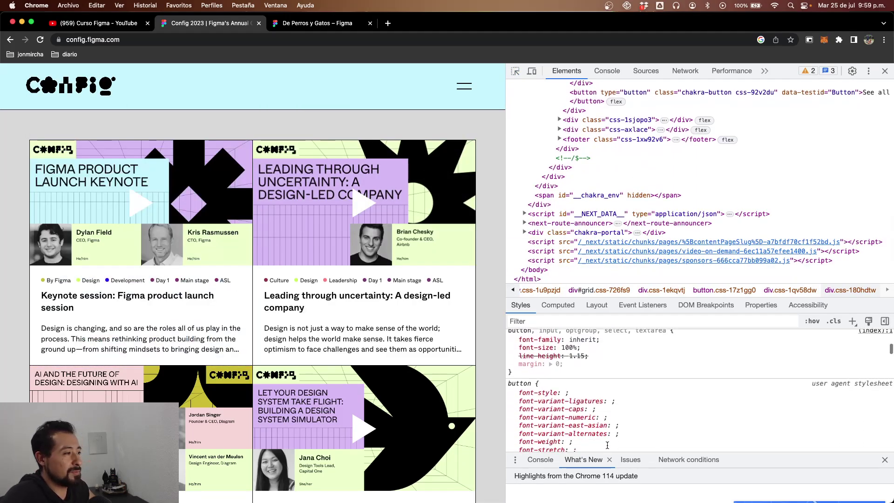
pyautogui.scroll(-3, 607, 447)
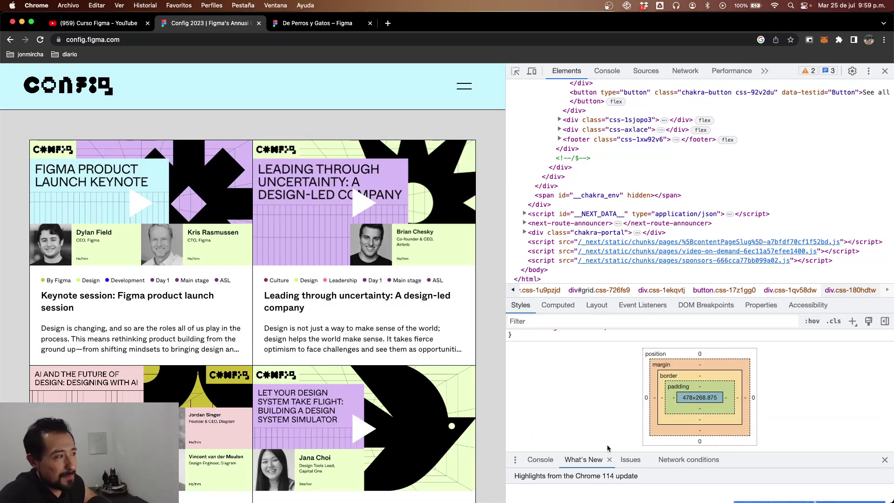
# Return to the De Perros y Gatos file in Figma, review the quote text's code, and inspect the Estética service card
pyautogui.click(313, 27)
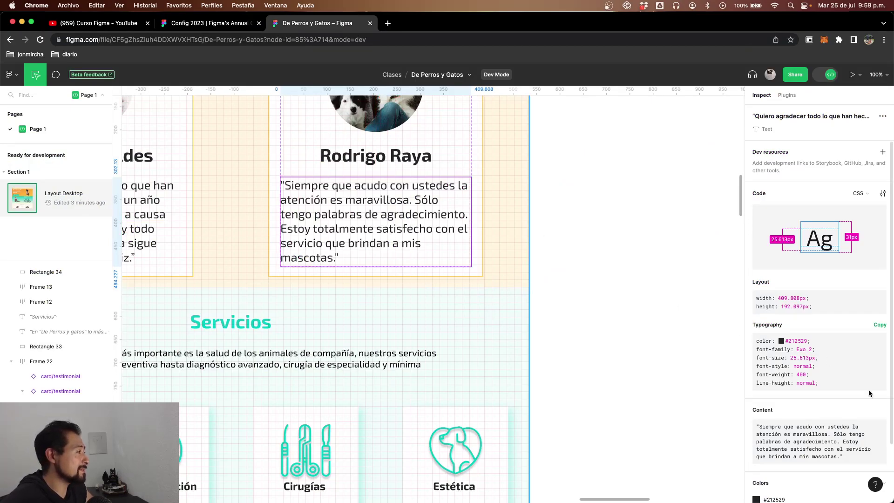
pyautogui.scroll(-3, 869, 391)
pyautogui.scroll(3, 868, 391)
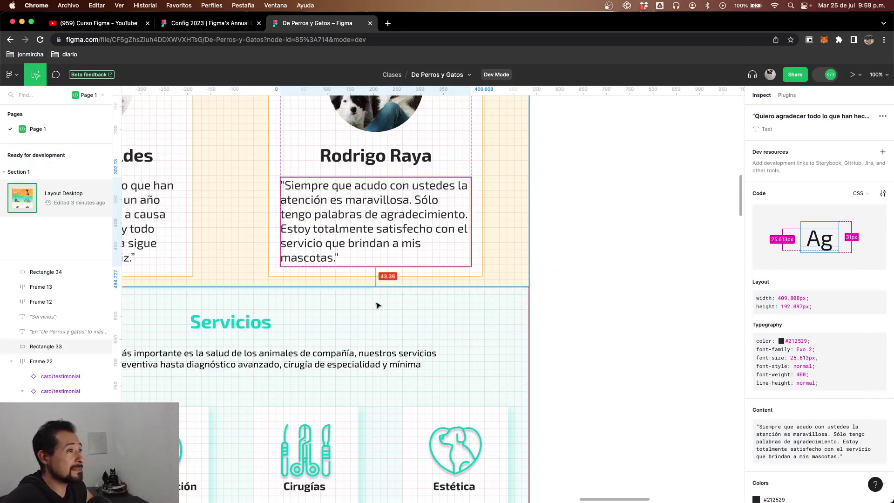
pyautogui.click(389, 329)
pyautogui.click(456, 446)
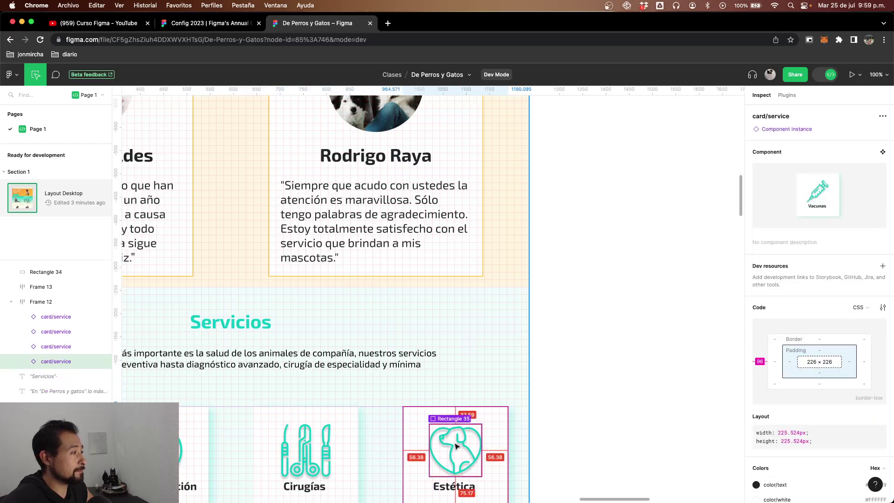
# Inspect the upper row of service cards under Servicios, examining its gaps, box model and layout code
pyautogui.click(390, 430)
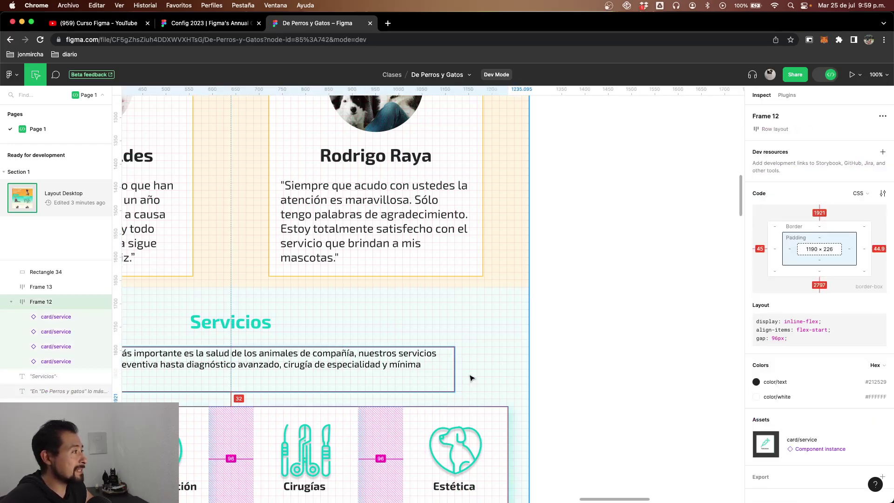
pyautogui.scroll(-4, 395, 410)
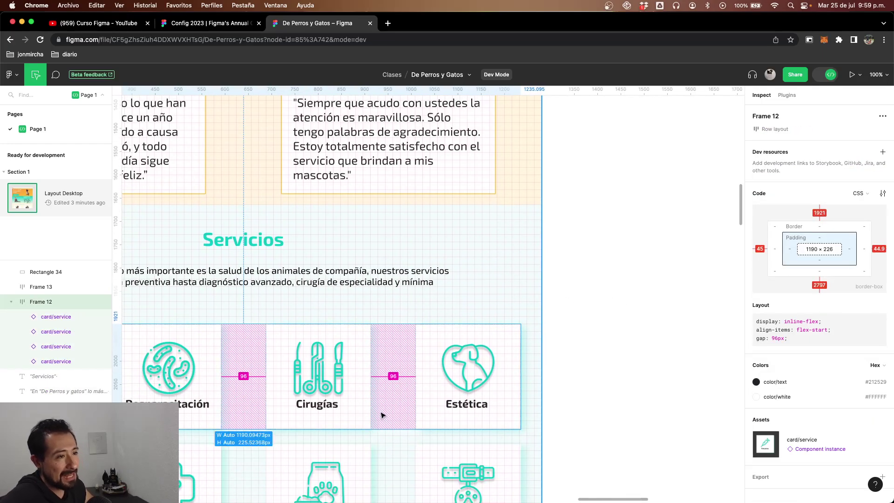
pyautogui.hscroll(-5, 381, 414)
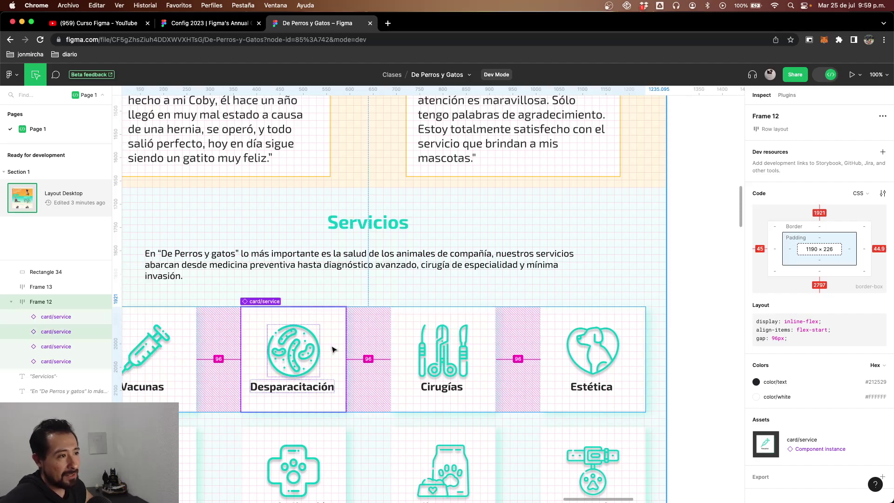
pyautogui.hscroll(-5, 332, 349)
pyautogui.hscroll(6, 335, 347)
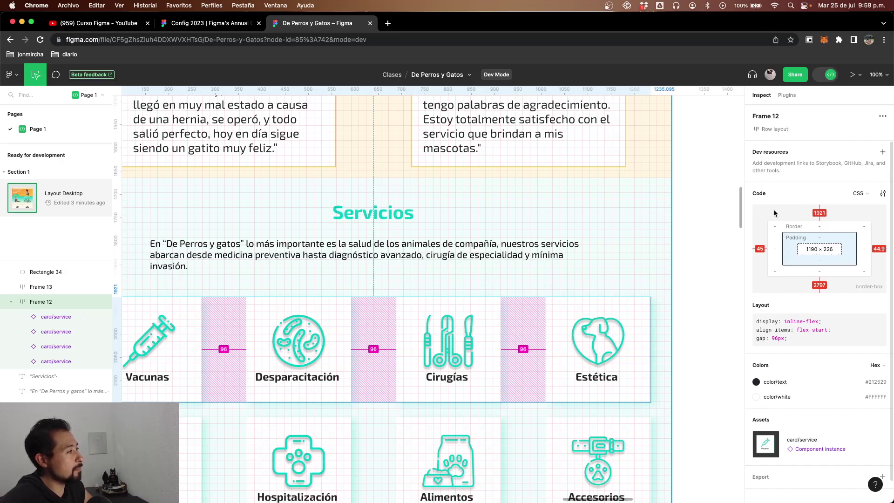
pyautogui.scroll(-1, 806, 295)
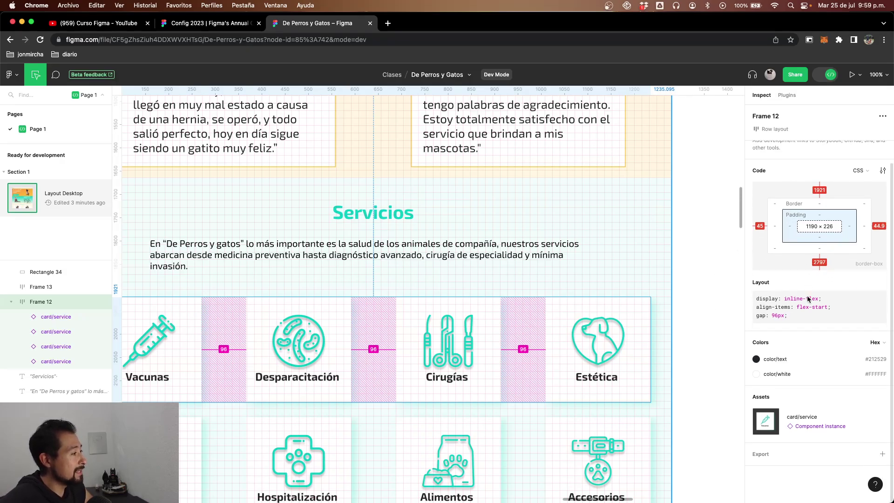
# Select the Cirugías service card and show the export choices for its image asset
pyautogui.click(454, 347)
pyautogui.scroll(-3, 803, 437)
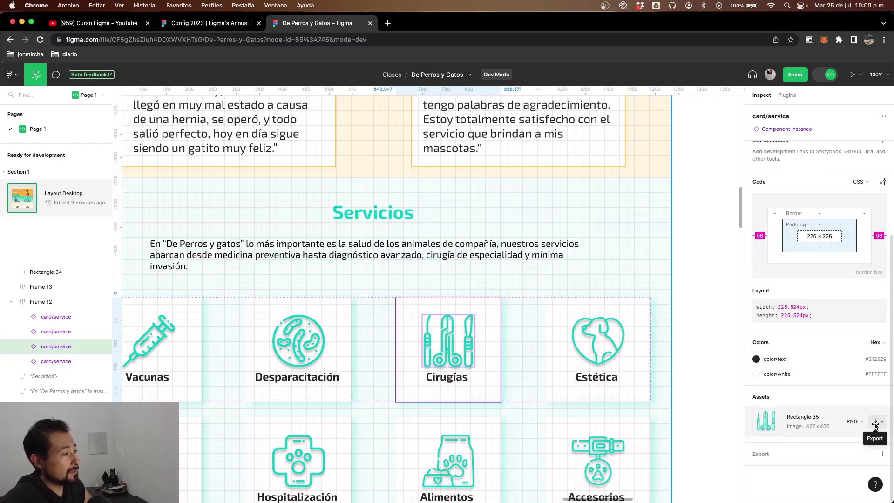
pyautogui.click(875, 423)
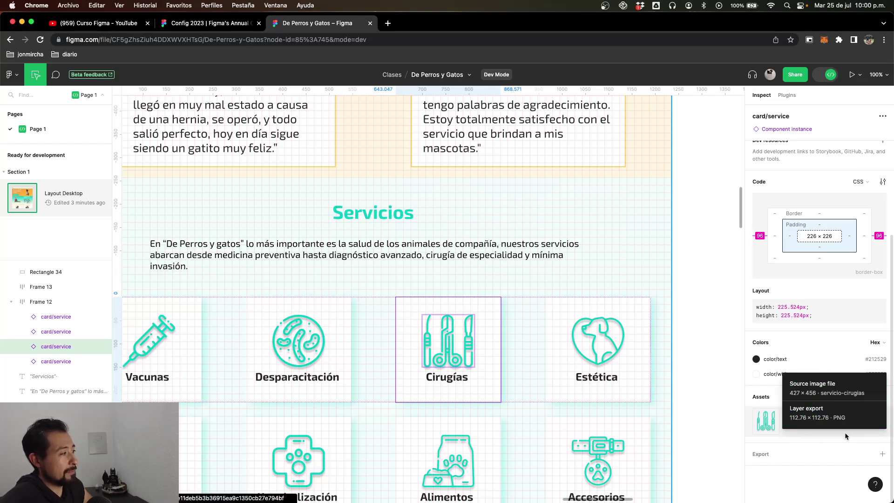
# Inspect the image layer inside the Cirugías service card, including its spacing to the neighbouring cards
pyautogui.click(709, 415)
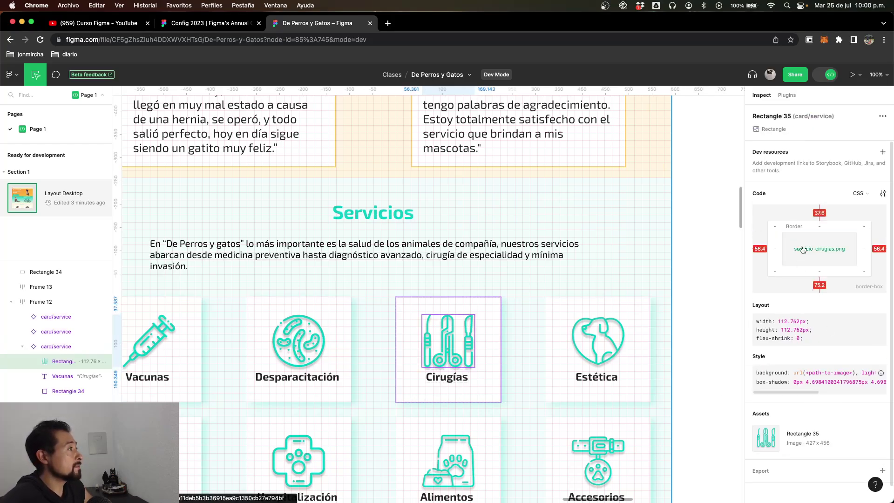
pyautogui.scroll(5, 701, 309)
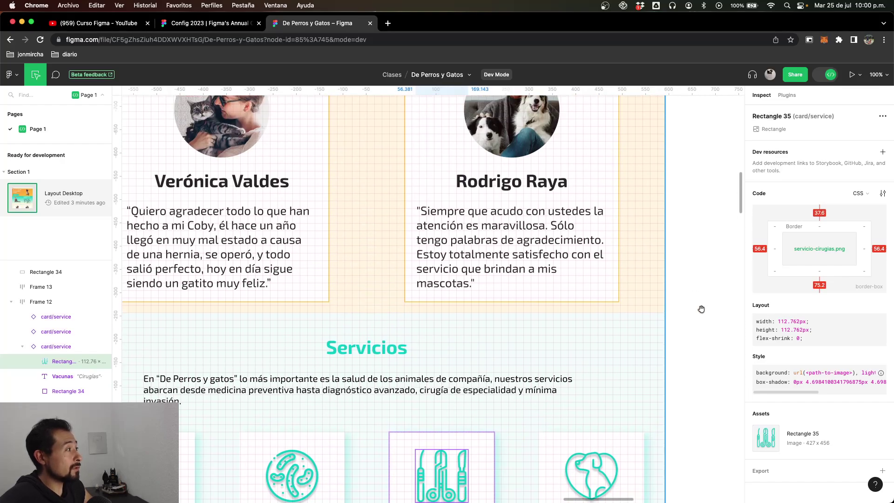
pyautogui.scroll(-8, 701, 309)
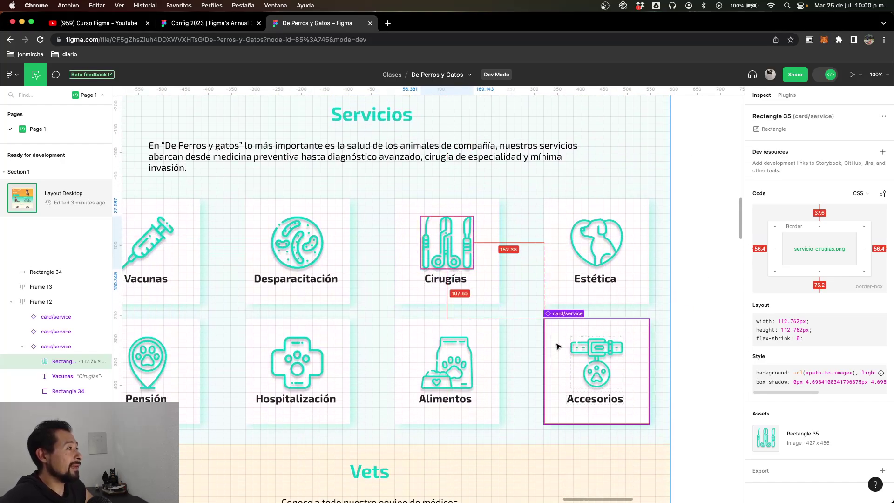
pyautogui.scroll(-5, 549, 350)
pyautogui.scroll(-4, 550, 349)
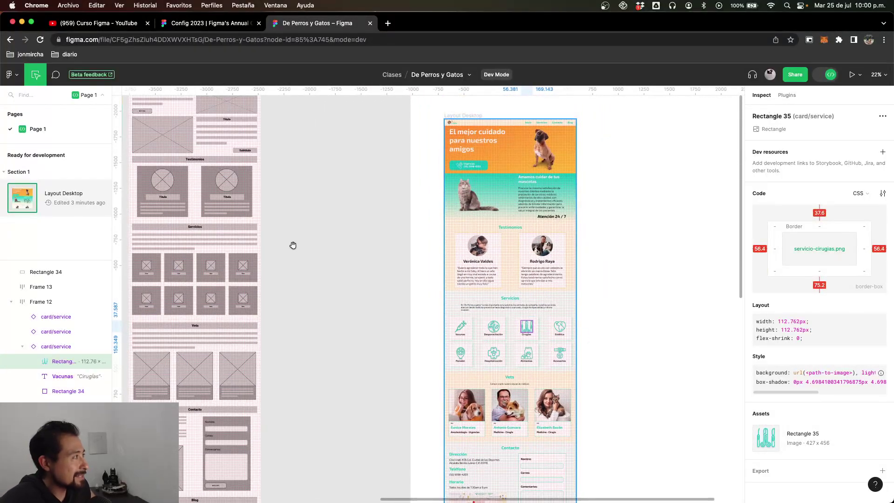
# Inspect the Layout Desktop frame in Section 1, its Urgencias button and the dog image in the header
pyautogui.scroll(4, 376, 246)
pyautogui.hscroll(4, 375, 246)
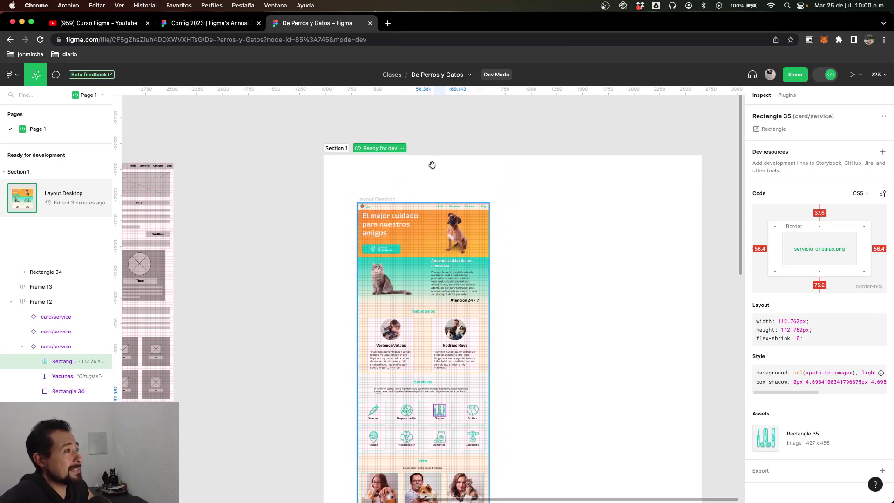
pyautogui.click(391, 199)
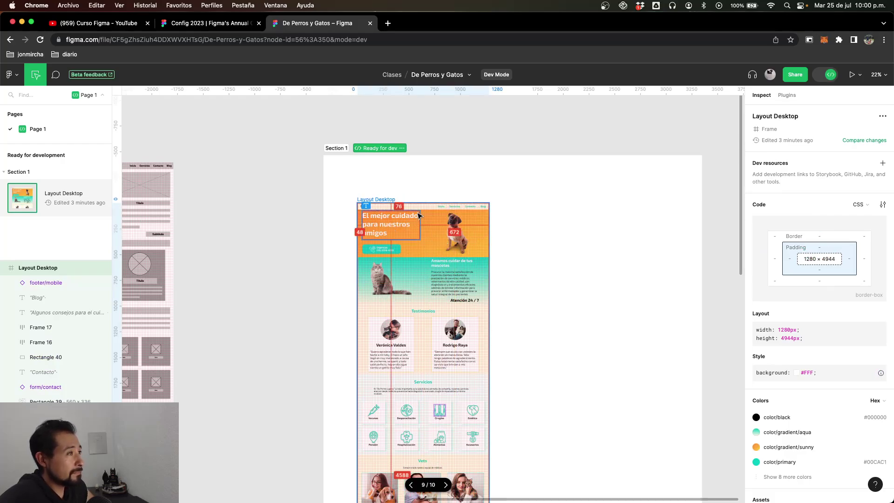
pyautogui.click(355, 190)
pyautogui.click(397, 254)
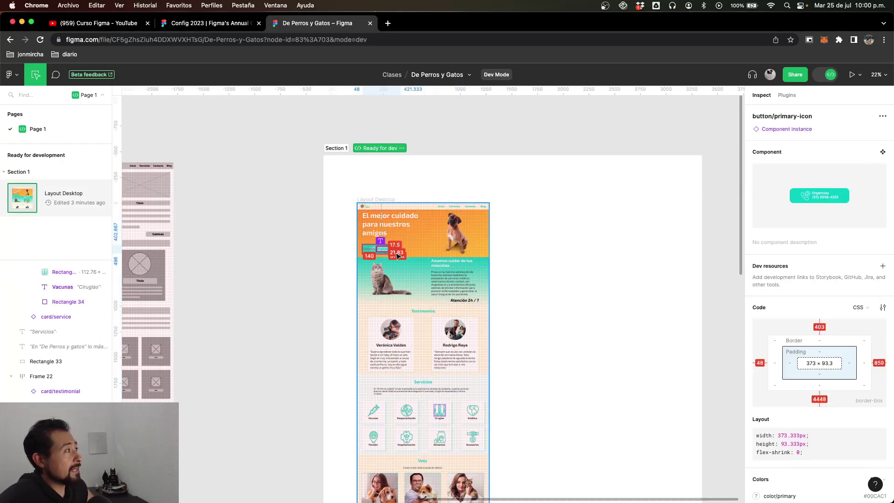
pyautogui.click(469, 239)
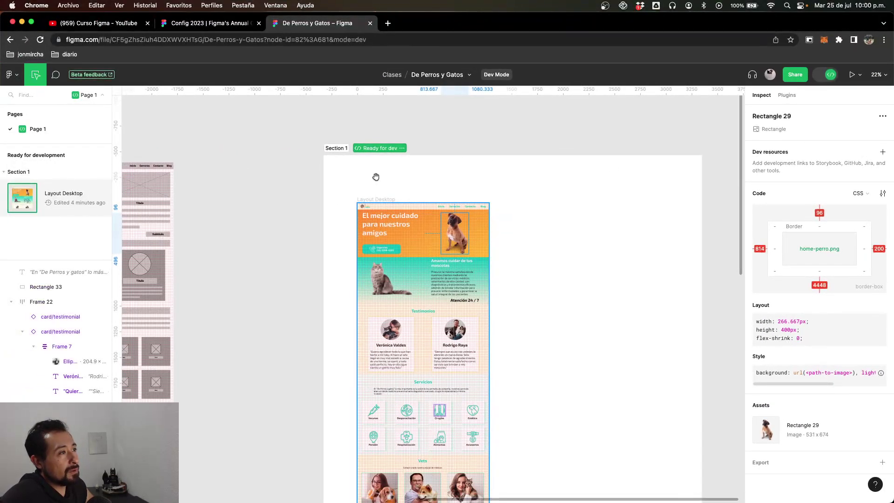
# Open the change comparison for the Layout Desktop frame and view its last viewed and current versions side by side
pyautogui.click(378, 200)
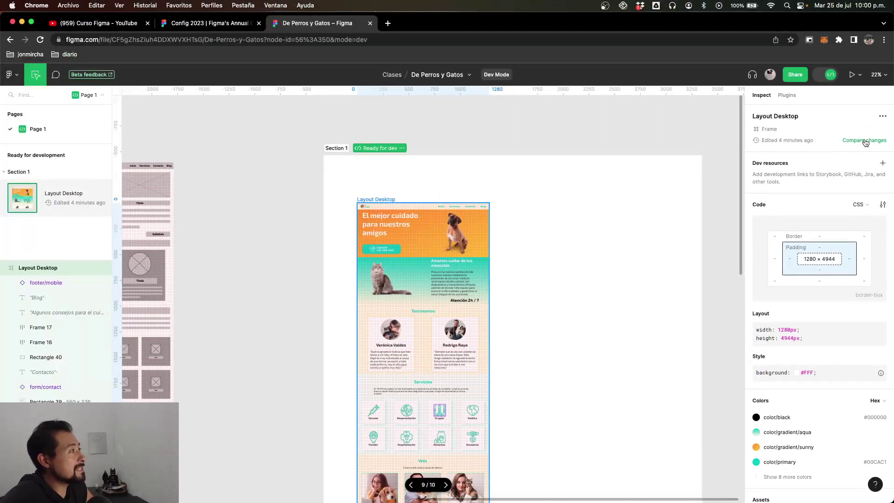
pyautogui.click(865, 142)
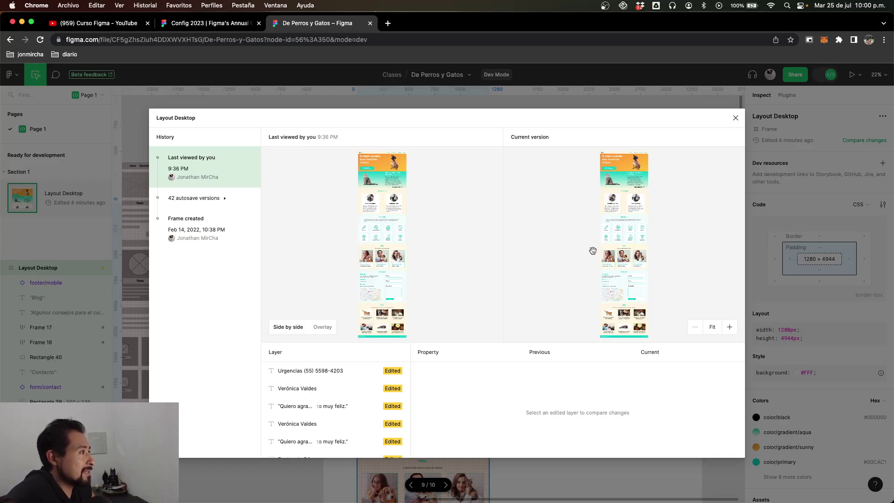
pyautogui.hscroll(5, 593, 251)
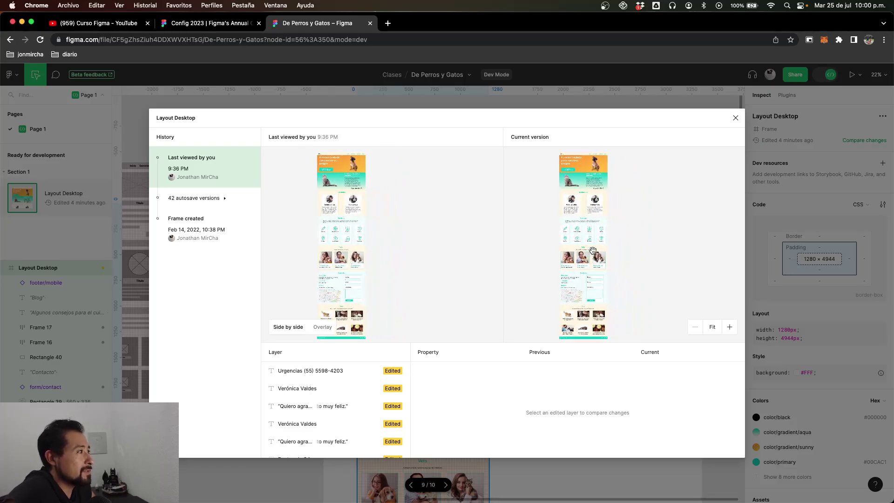
pyautogui.hscroll(-1, 593, 250)
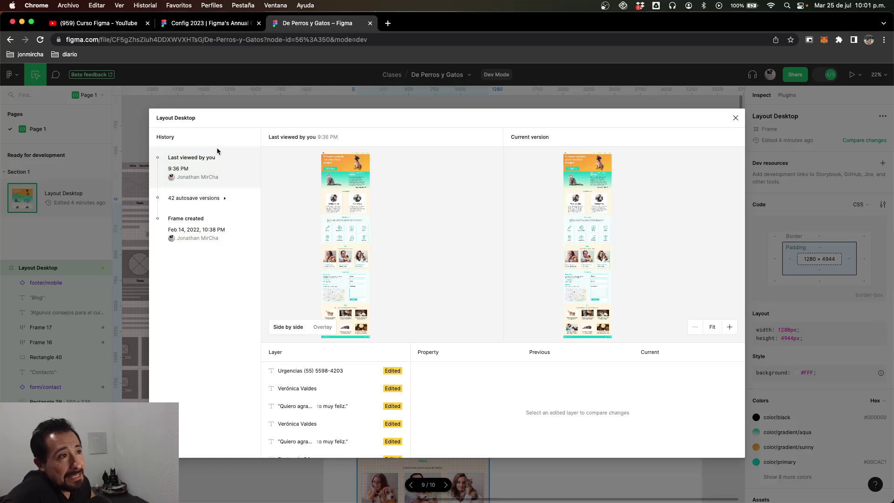
# Expand the autosave versions in the frame's history and look over the two previews
pyautogui.click(224, 198)
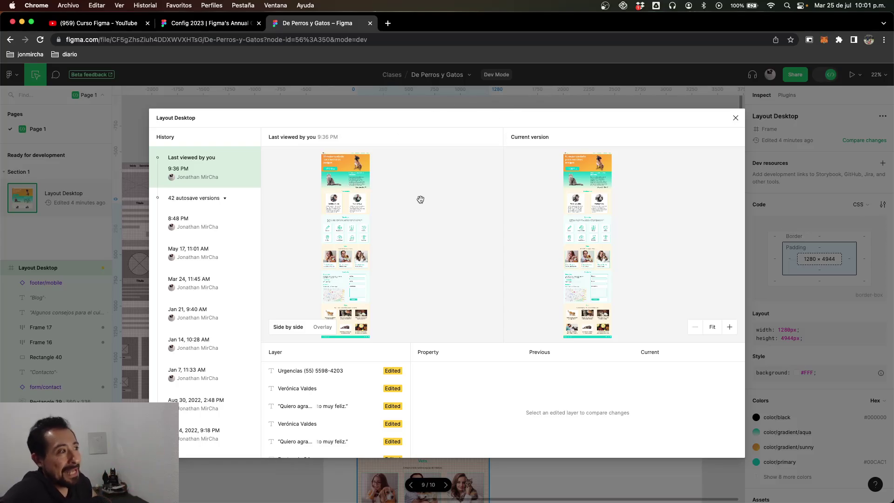
pyautogui.scroll(-1, 416, 283)
pyautogui.scroll(-1, 626, 241)
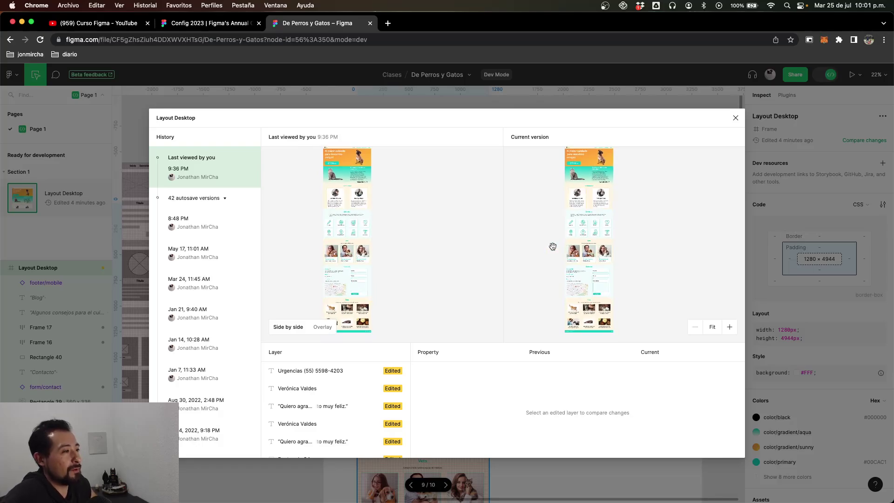
# Browse the changed layers and compare the property changes of the Urgencias button text and the first testimonial's name
pyautogui.scroll(-5, 356, 373)
pyautogui.scroll(5, 356, 377)
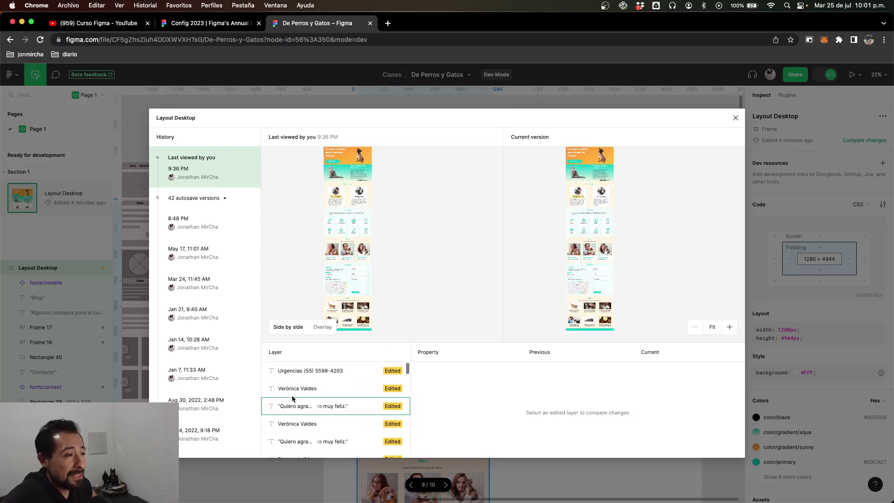
pyautogui.click(315, 371)
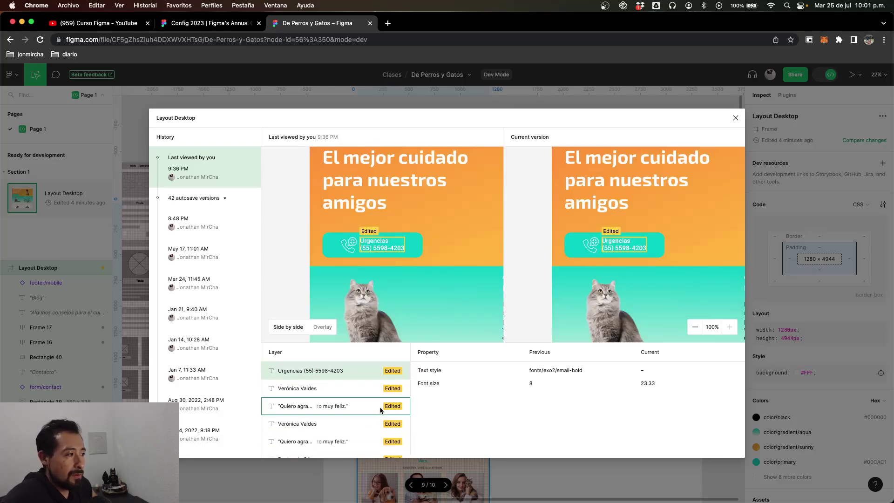
pyautogui.click(318, 393)
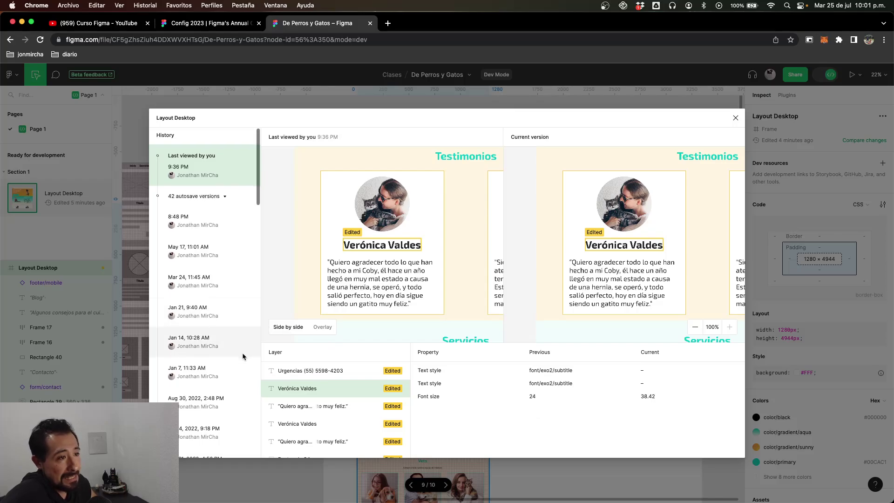
# Compare the current frame with the autosave versions of Feb 18, 2022, 10:19 PM and Feb 22, 2022, 10:14 PM and 10:47 PM
pyautogui.scroll(-1, 243, 357)
pyautogui.scroll(-15, 243, 356)
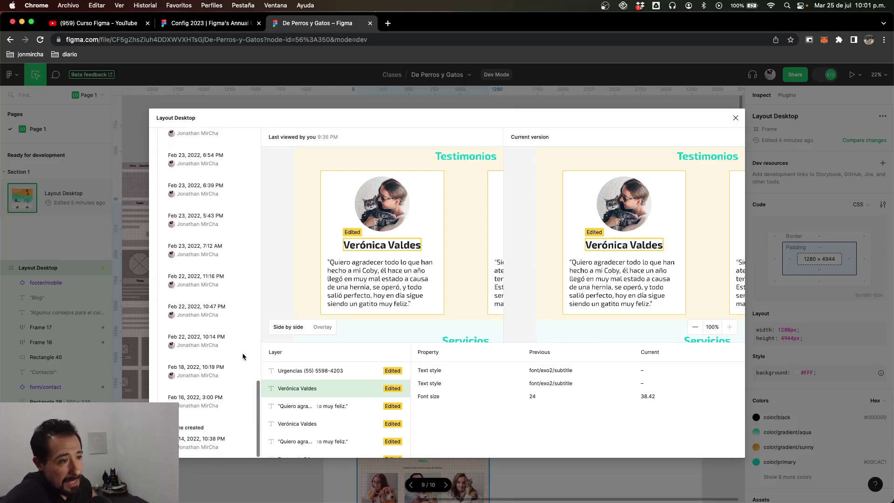
pyautogui.click(187, 376)
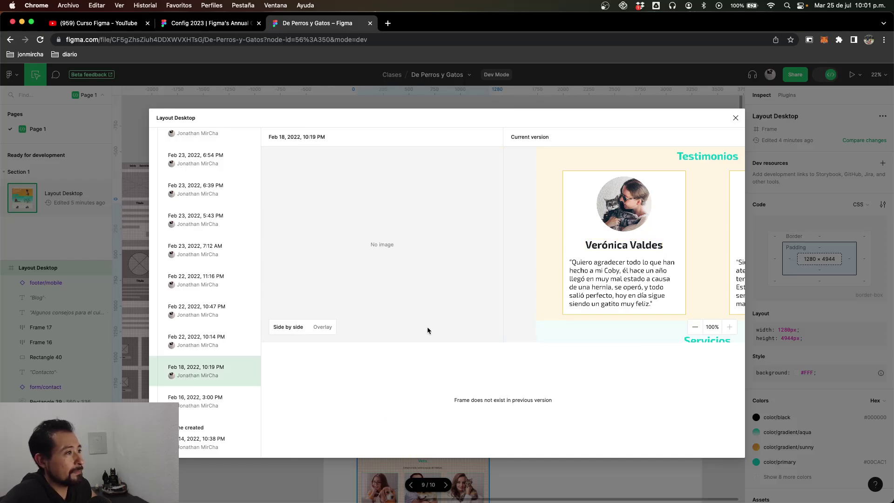
pyautogui.click(190, 347)
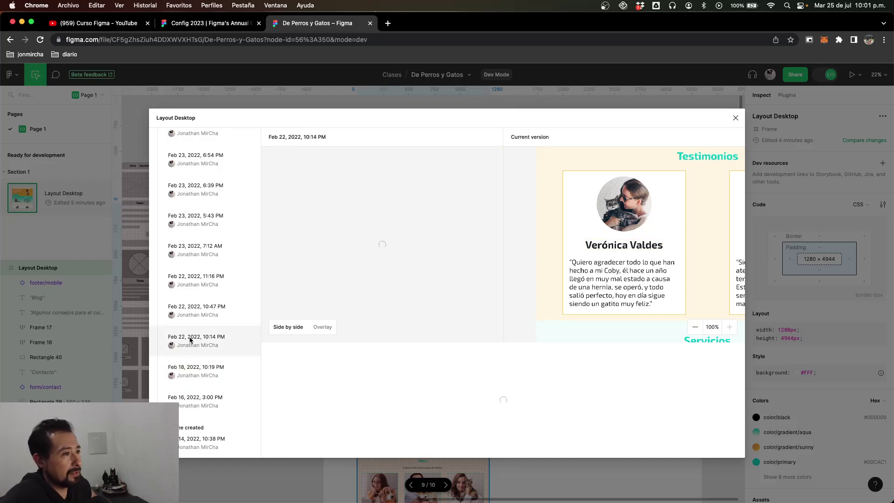
pyautogui.click(186, 312)
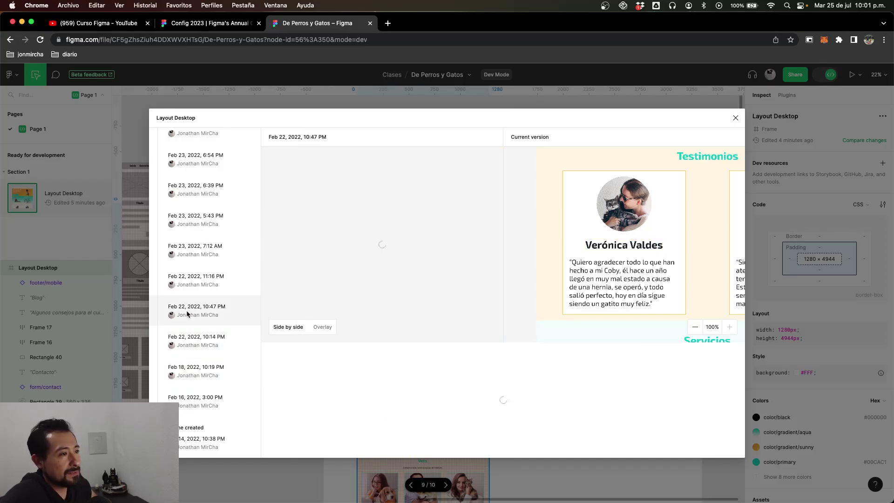
# Compare the current frame with the autosave versions of Feb 23, 2022, 7:12 AM and 6:39 PM
pyautogui.click(197, 246)
pyautogui.scroll(-5, 609, 258)
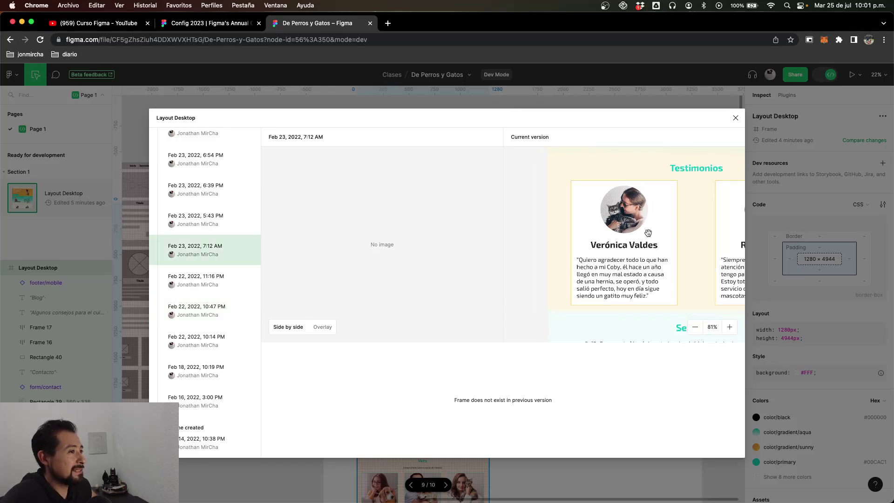
pyautogui.scroll(-2, 648, 232)
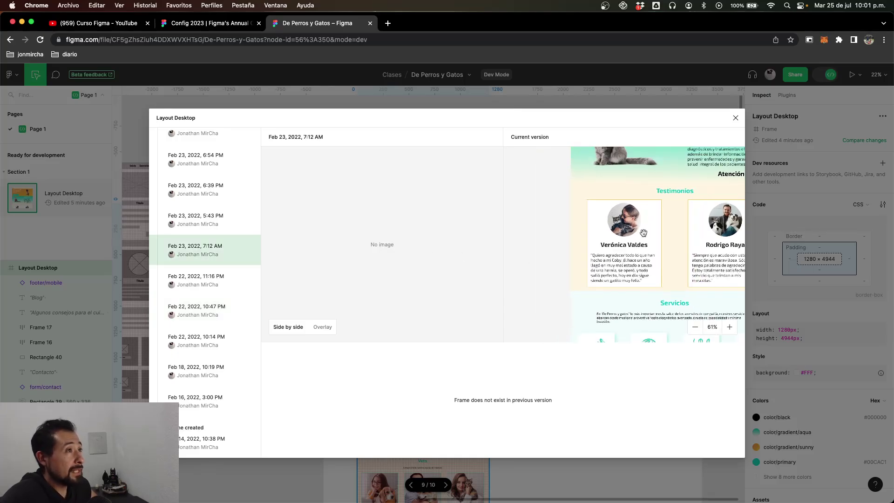
pyautogui.click(193, 191)
# Compare the Jan 7, 11:33 AM autosave version with the current one from the testimonials down to the footer
pyautogui.scroll(10, 195, 279)
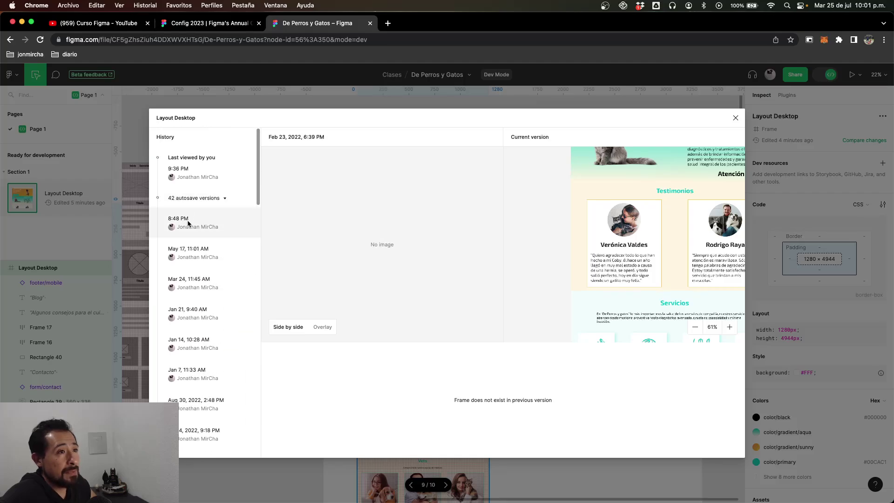
pyautogui.click(186, 372)
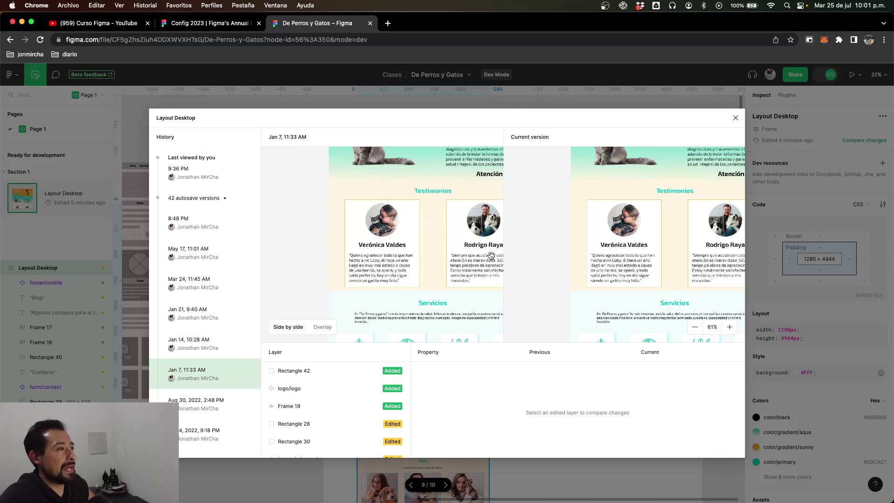
pyautogui.hscroll(5, 492, 256)
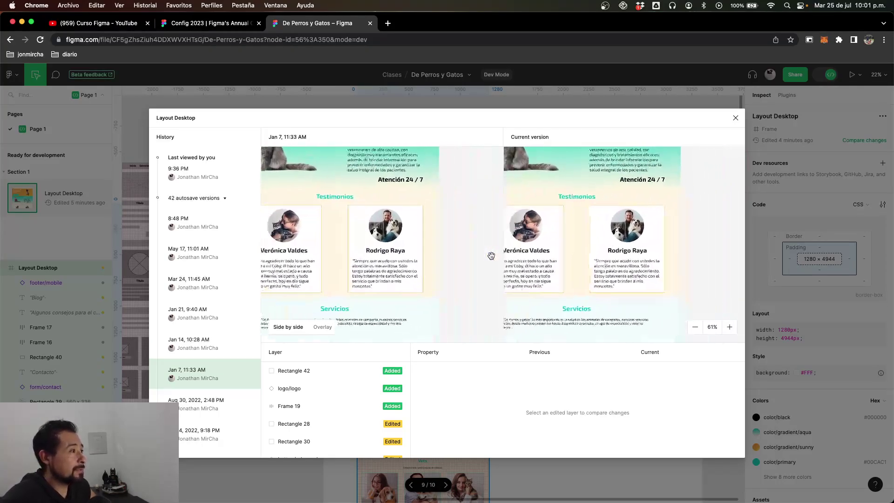
pyautogui.scroll(-10, 491, 255)
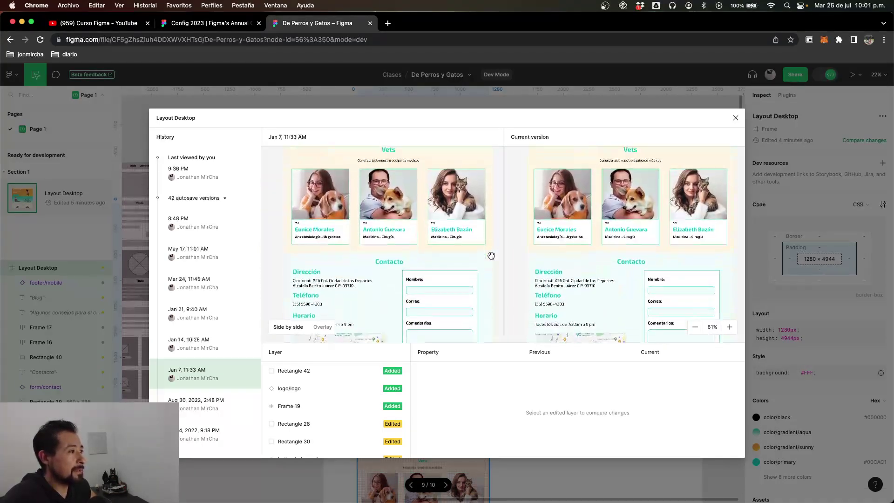
pyautogui.scroll(-10, 491, 256)
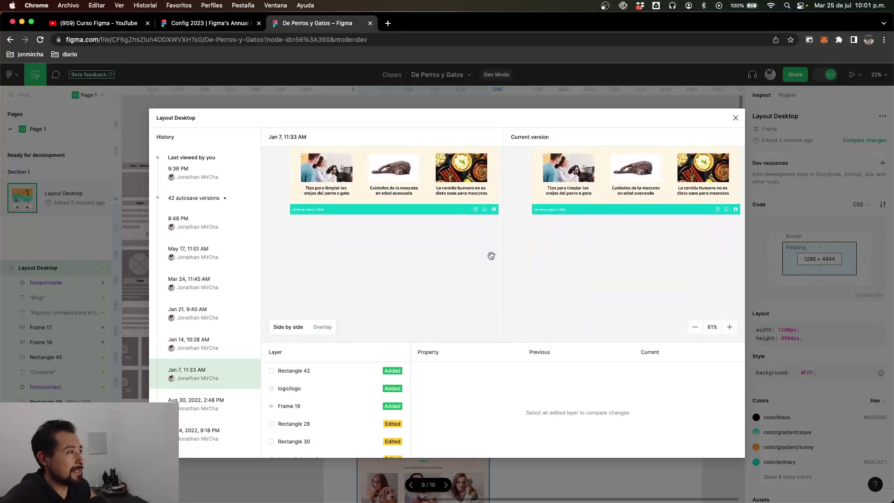
pyautogui.scroll(3, 491, 256)
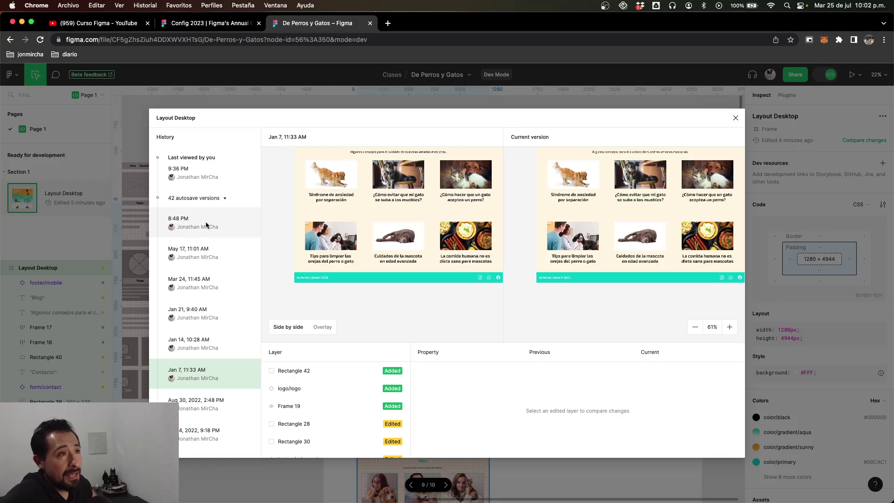
# Compare the 8:48 PM autosave version with the current one from the Blog section up to the header
pyautogui.click(225, 198)
pyautogui.click(225, 199)
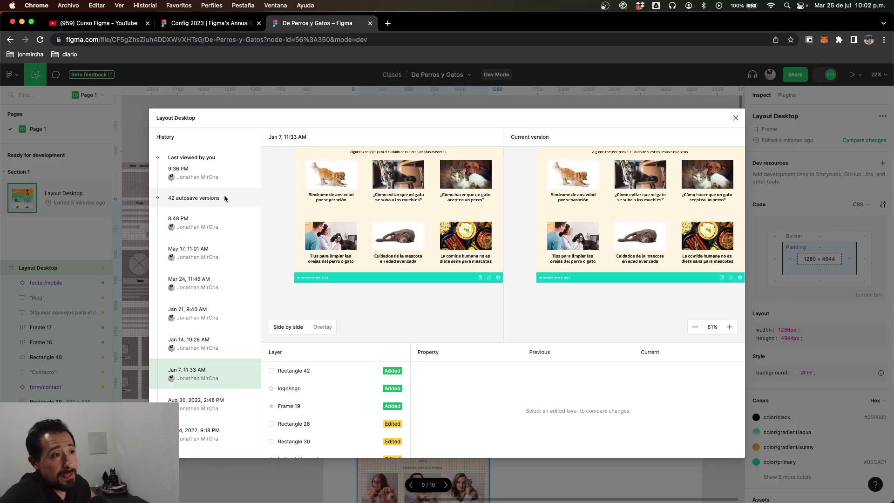
pyautogui.click(199, 219)
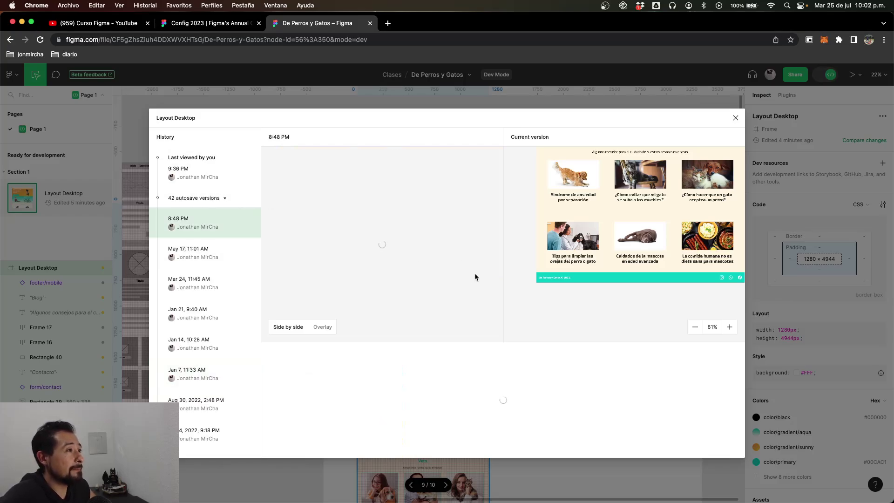
pyautogui.scroll(3, 475, 246)
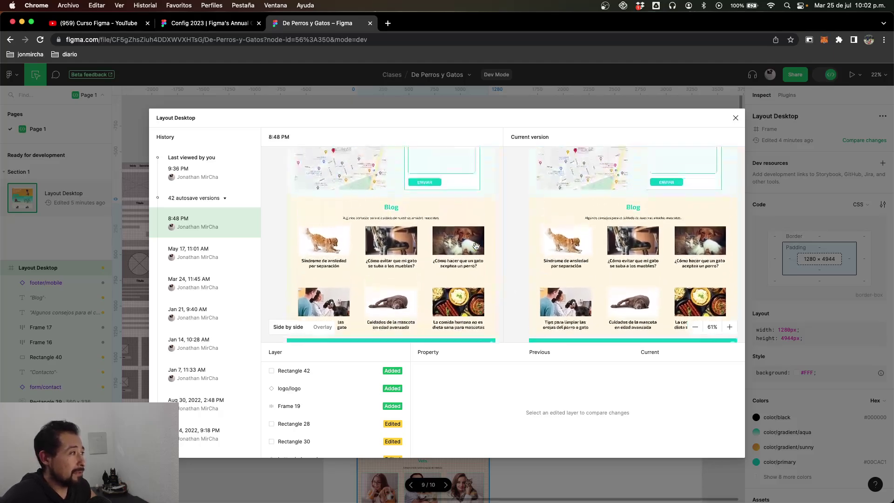
pyautogui.scroll(5, 475, 246)
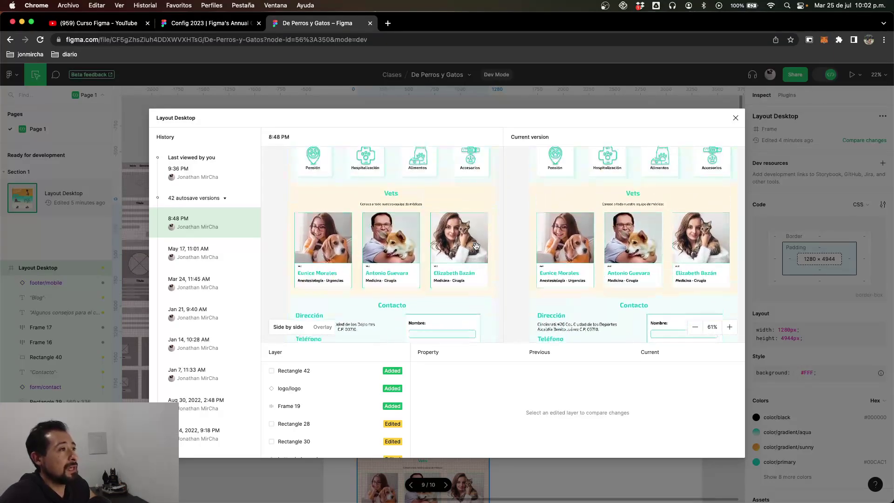
pyautogui.scroll(5, 475, 245)
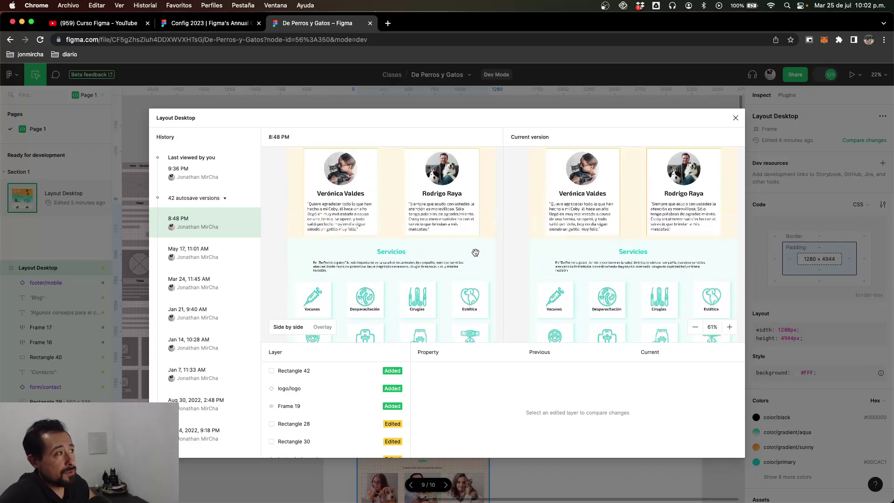
pyautogui.scroll(5, 475, 252)
pyautogui.scroll(-4, 475, 252)
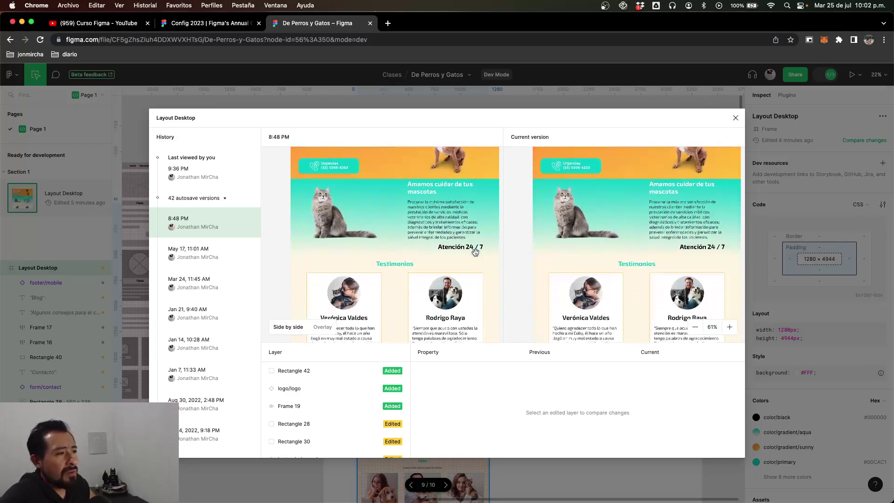
# Compare the Mar 24, 11:45 AM autosave version with the current one, inspect the edited Rectangle 34's property changes, and close the comparison
pyautogui.scroll(-5, 475, 252)
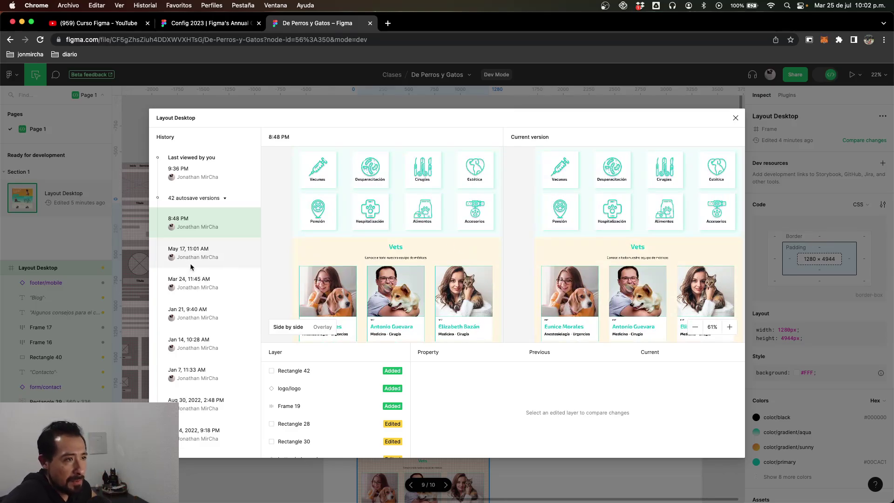
pyautogui.click(227, 286)
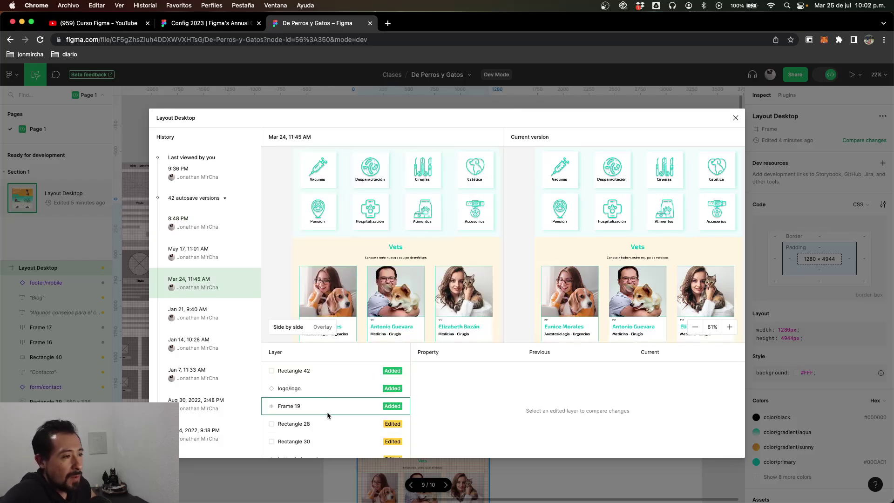
pyautogui.scroll(-3, 328, 414)
pyautogui.scroll(-5, 327, 415)
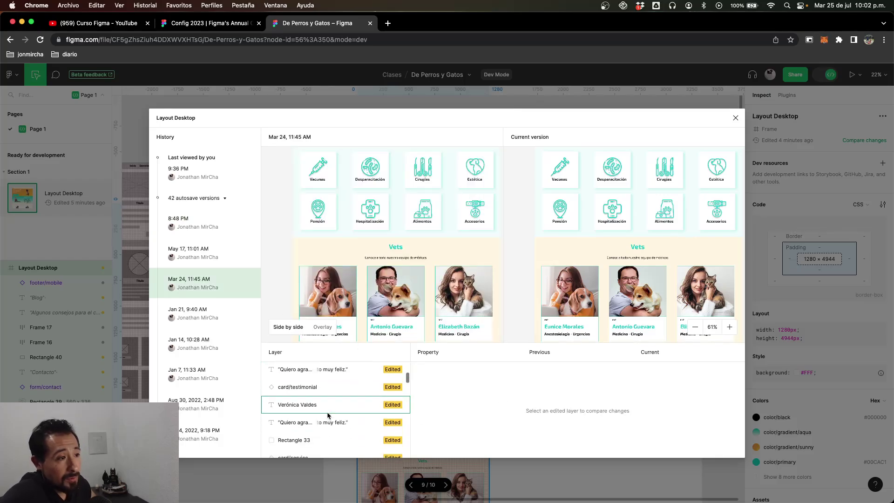
pyautogui.scroll(-5, 327, 411)
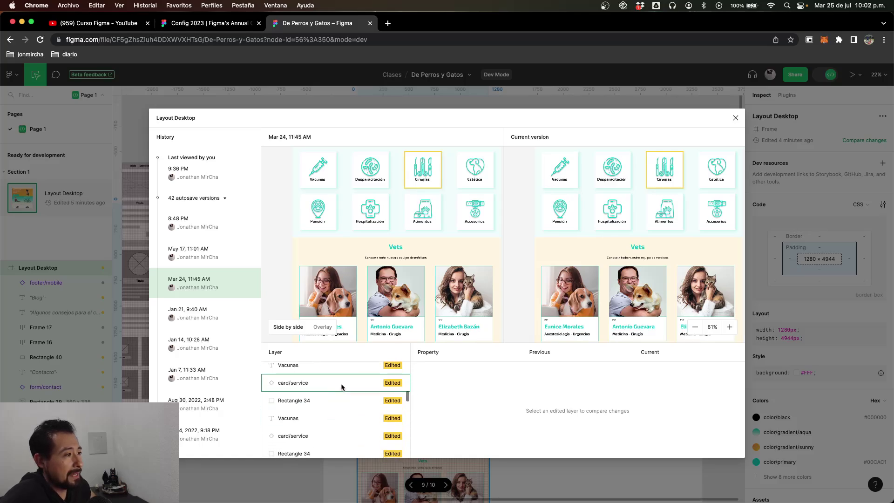
pyautogui.click(326, 393)
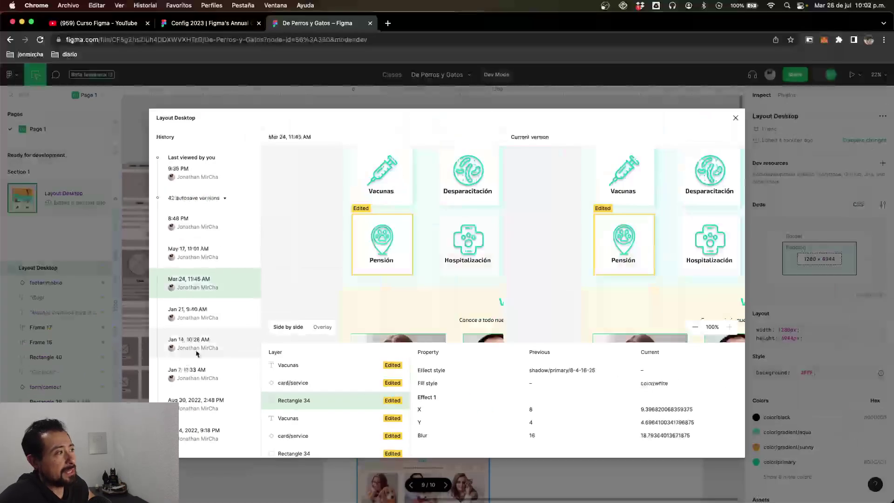
pyautogui.click(736, 118)
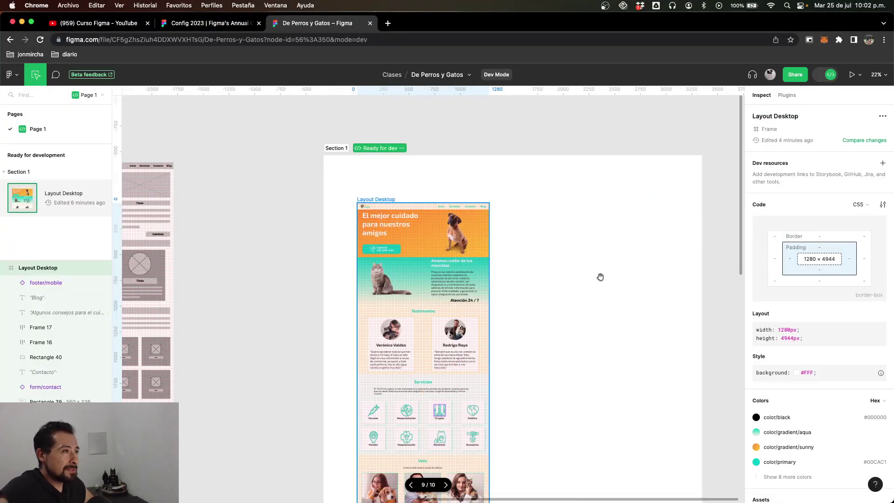
# Browse the community plugins available in Dev Mode, from TeleportHQ through Anima and Locofy
pyautogui.hscroll(5, 600, 277)
pyautogui.scroll(-2, 600, 277)
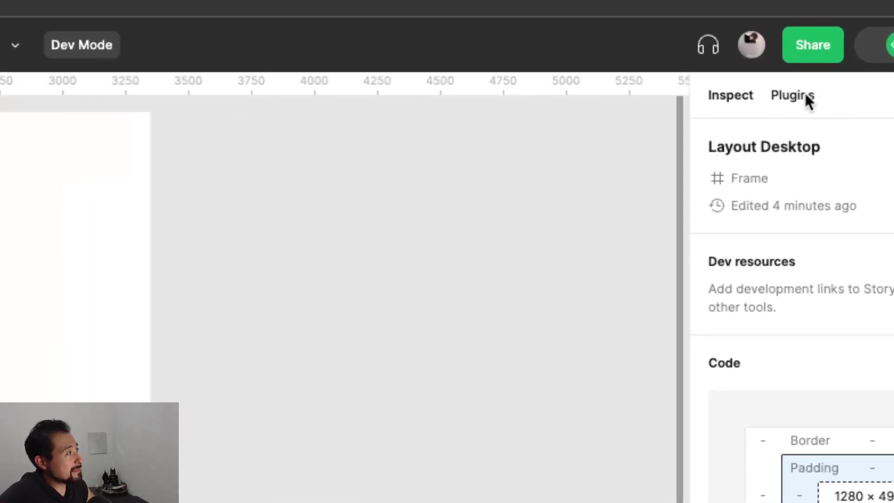
pyautogui.click(790, 97)
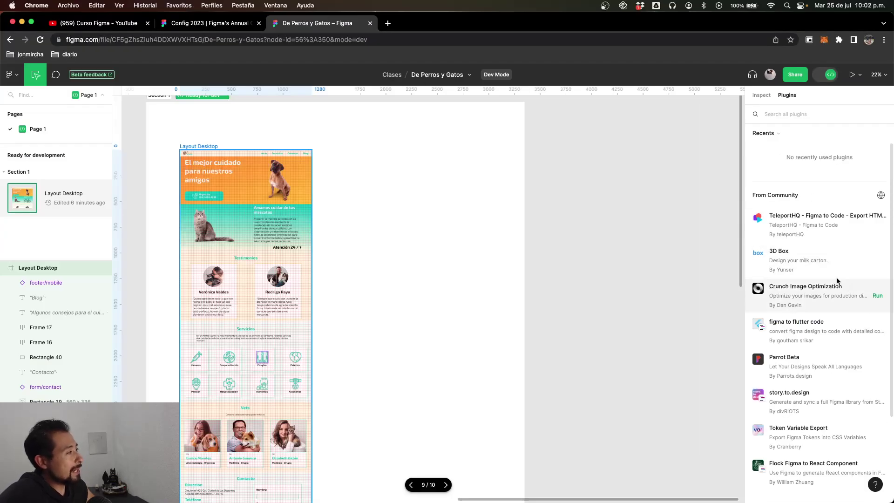
pyautogui.scroll(-3, 823, 260)
pyautogui.scroll(3, 823, 263)
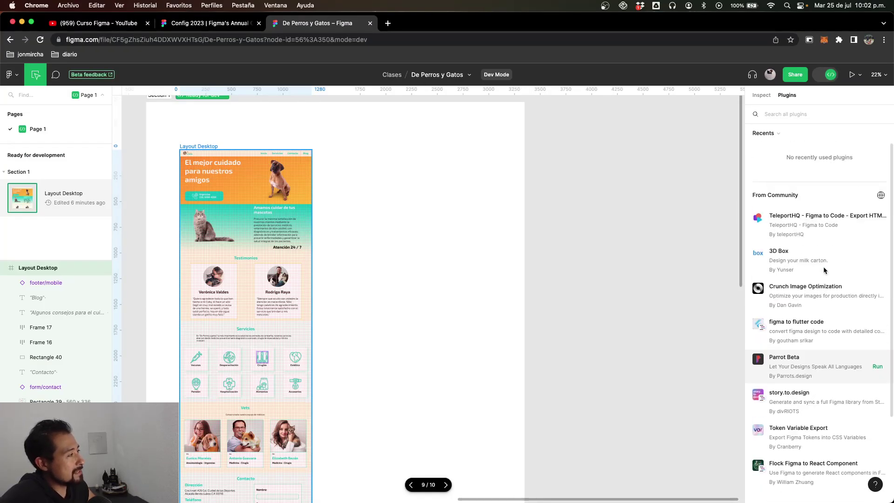
pyautogui.scroll(-1, 807, 346)
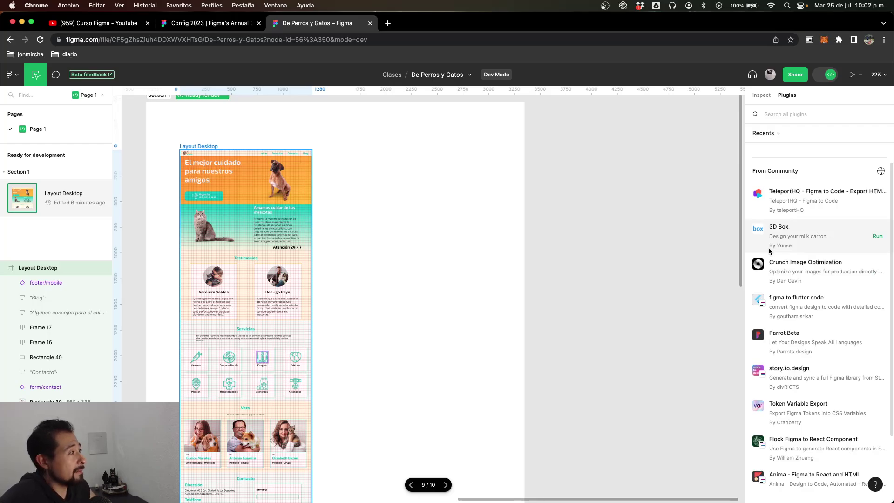
pyautogui.scroll(-2, 837, 294)
pyautogui.scroll(-1, 838, 294)
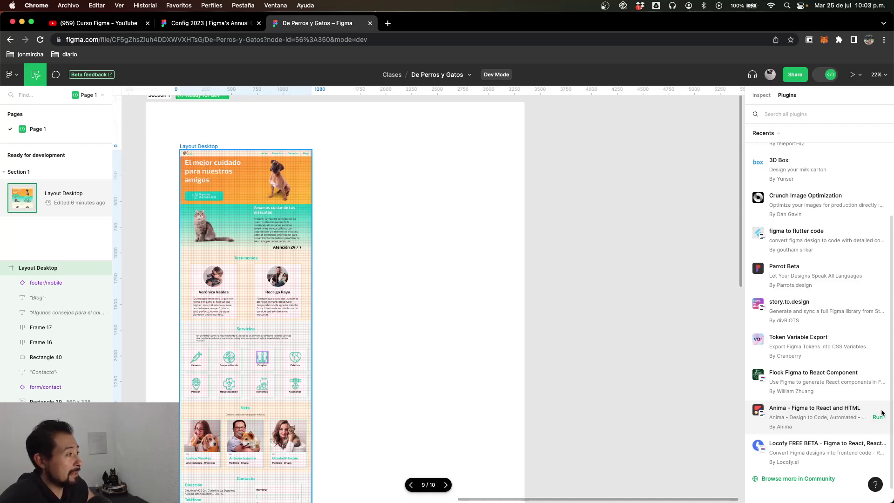
pyautogui.scroll(4, 800, 371)
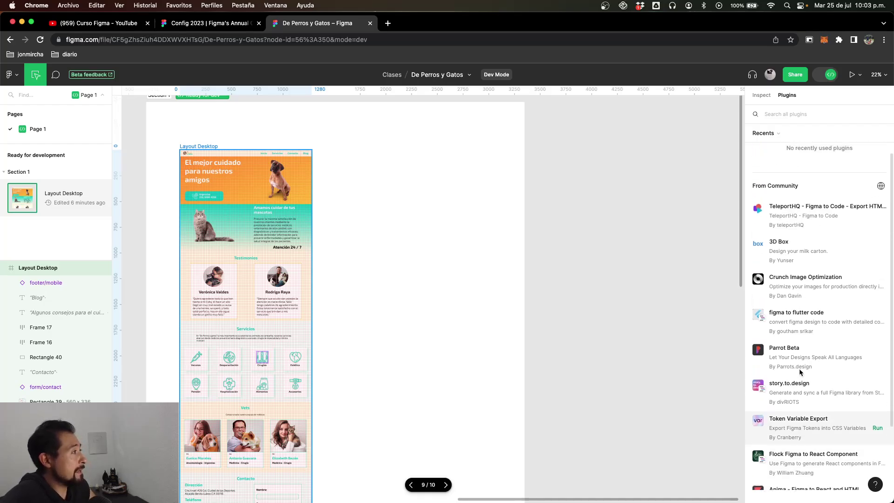
pyautogui.scroll(-4, 800, 371)
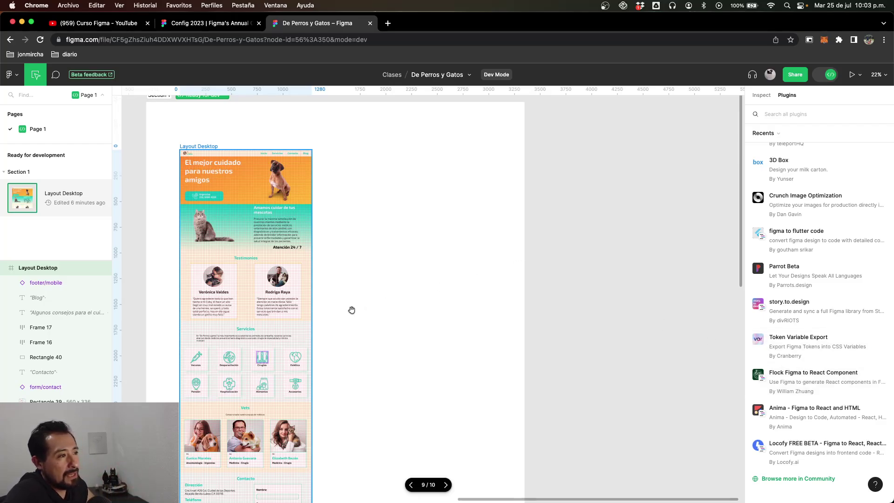
# Inspect the code of the paragraph under the "Amamos cuidar de tus mascotas" heading in Layout Desktop
pyautogui.moveTo(351, 310); pyautogui.dragTo(450, 307)
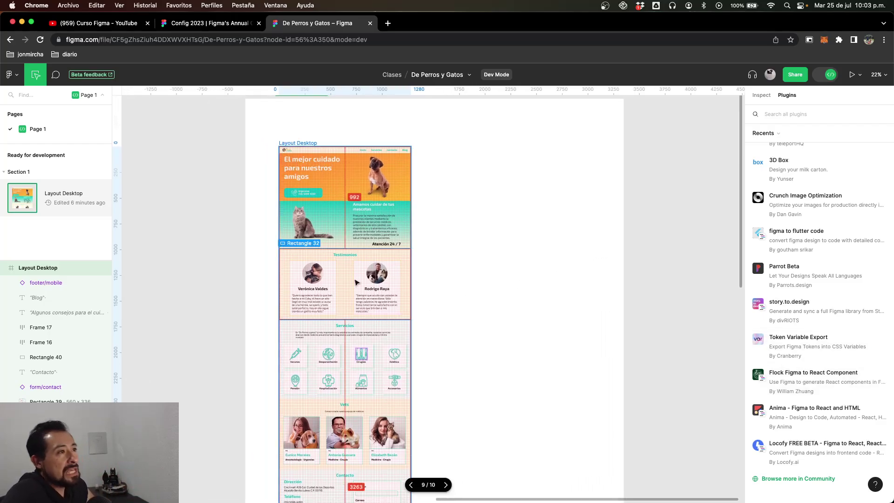
pyautogui.click(375, 227)
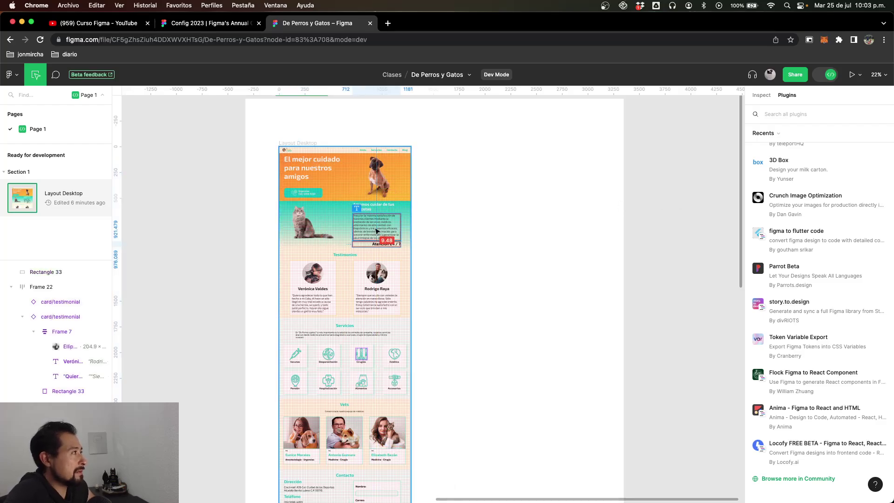
pyautogui.click(761, 97)
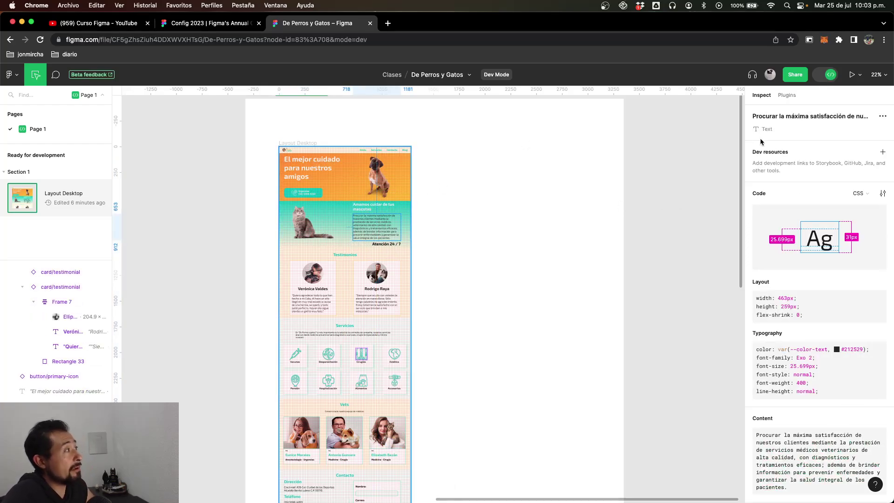
# Search the Dev Mode plugins for "jira" and for "github"
pyautogui.click(787, 96)
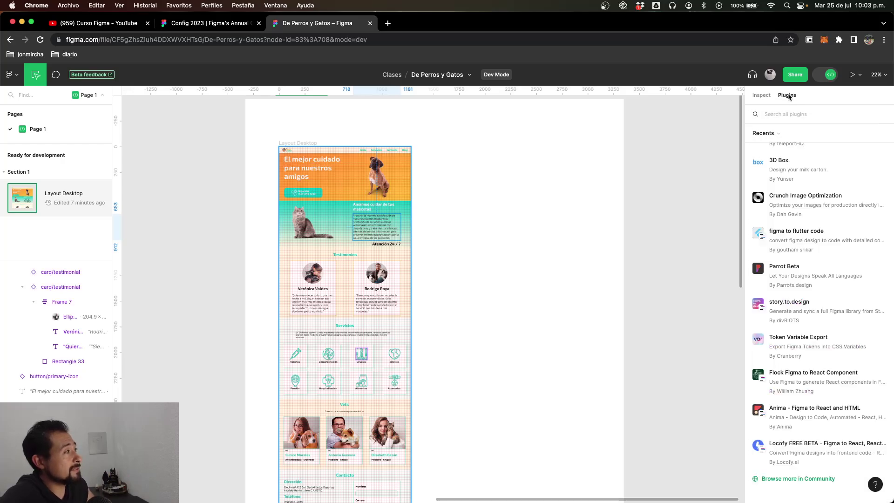
pyautogui.click(787, 118)
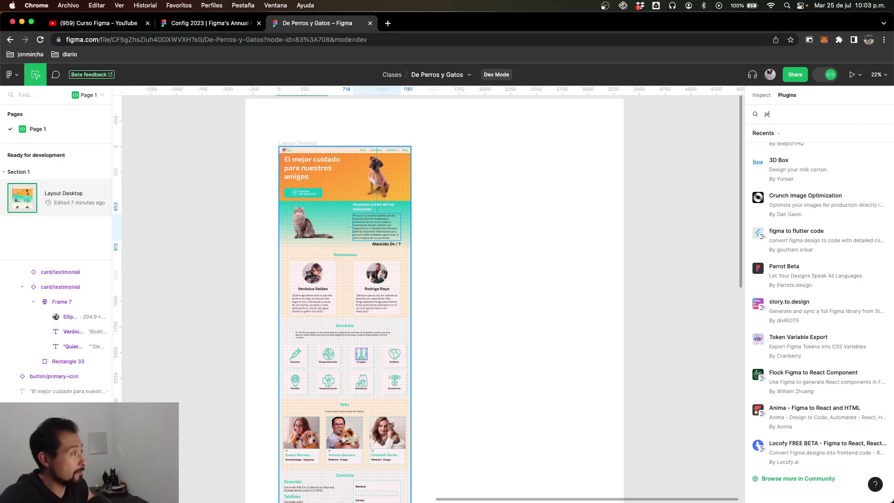
pyautogui.write('jira')
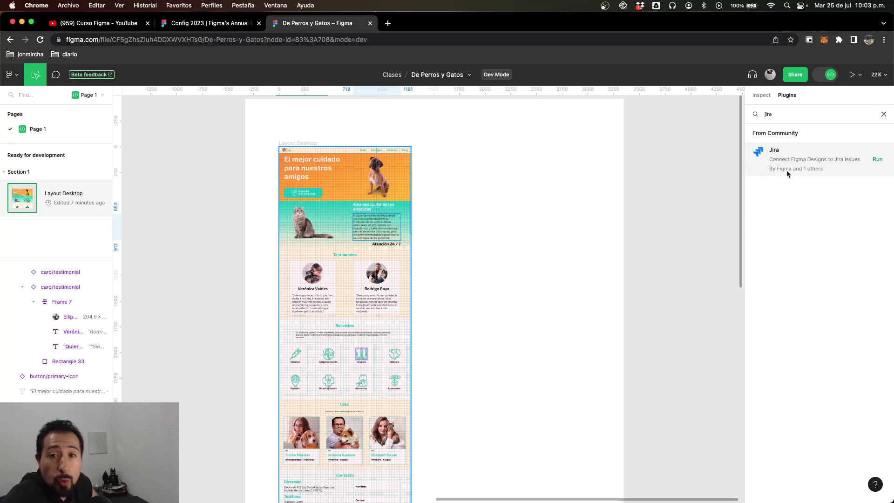
pyautogui.doubleClick(786, 116)
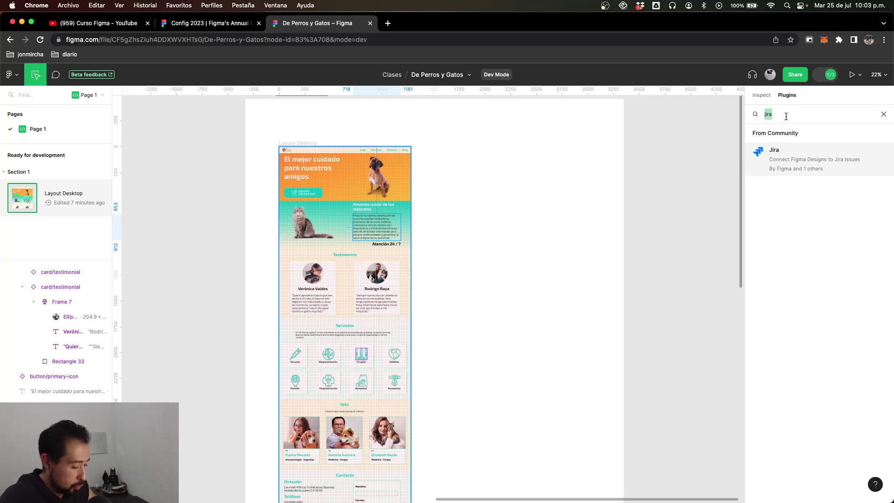
pyautogui.write('github')
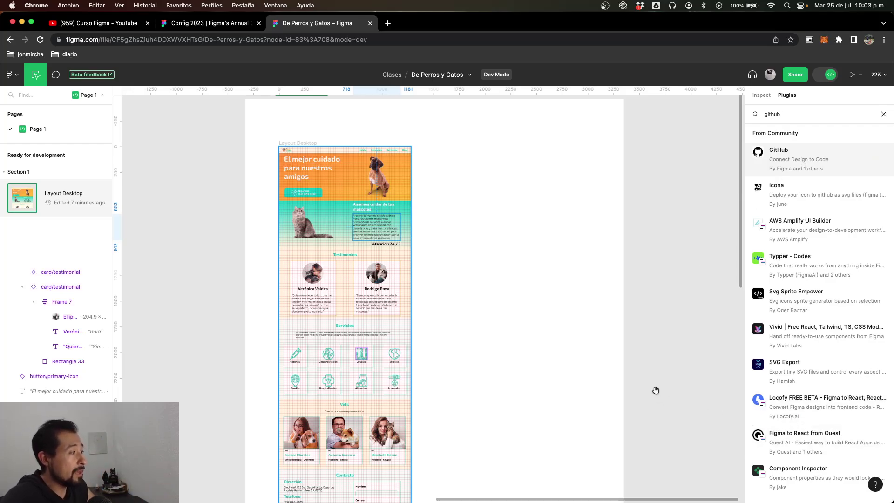
pyautogui.scroll(-1, 655, 390)
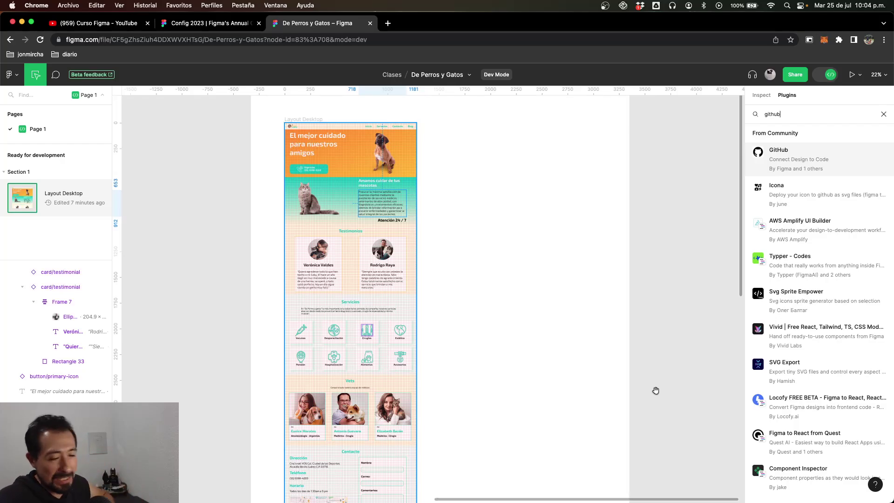
# Switch to VS Code and search its extensions for "figma for"
pyautogui.hotkey('ctrl', 'Up')
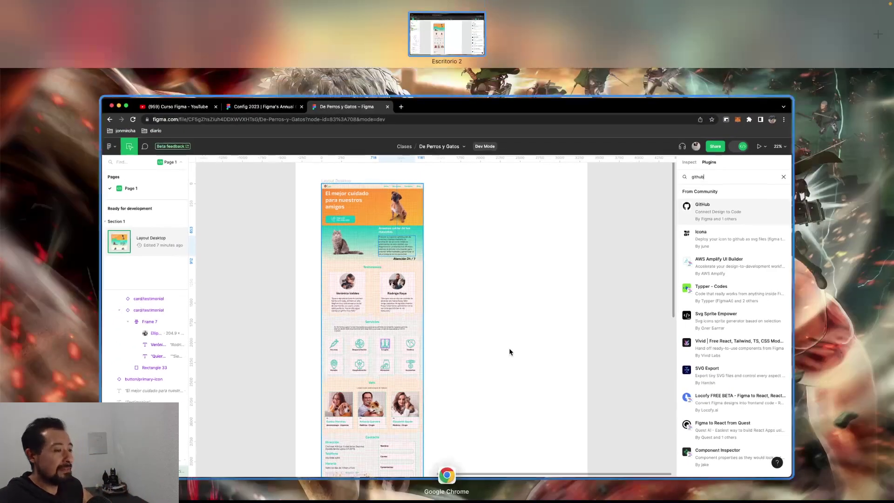
pyautogui.click(511, 285)
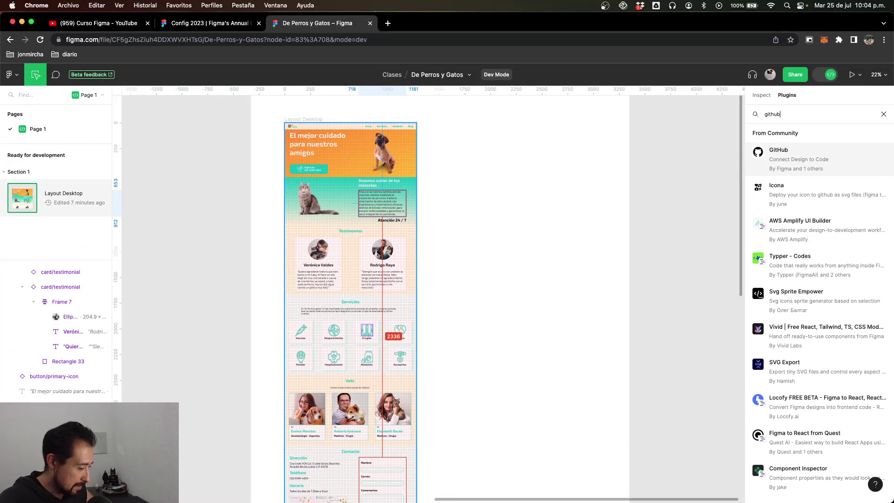
pyautogui.press('super+Tab')
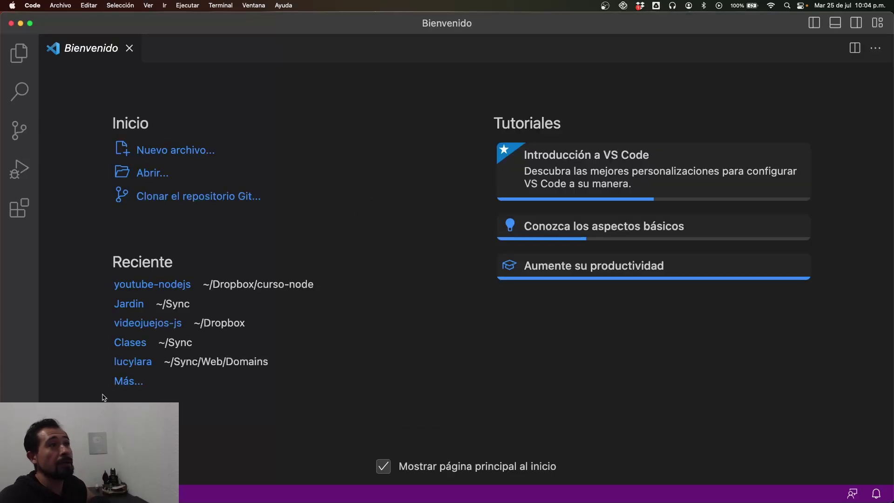
pyautogui.click(19, 208)
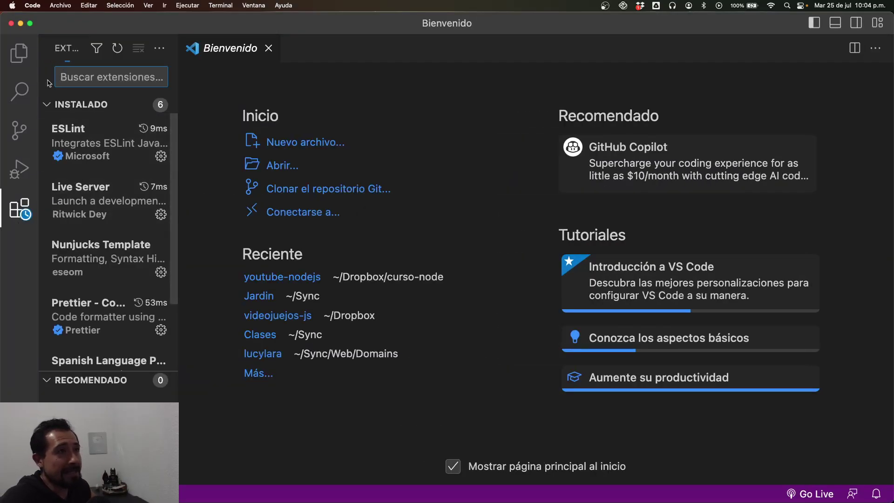
pyautogui.write('figm')
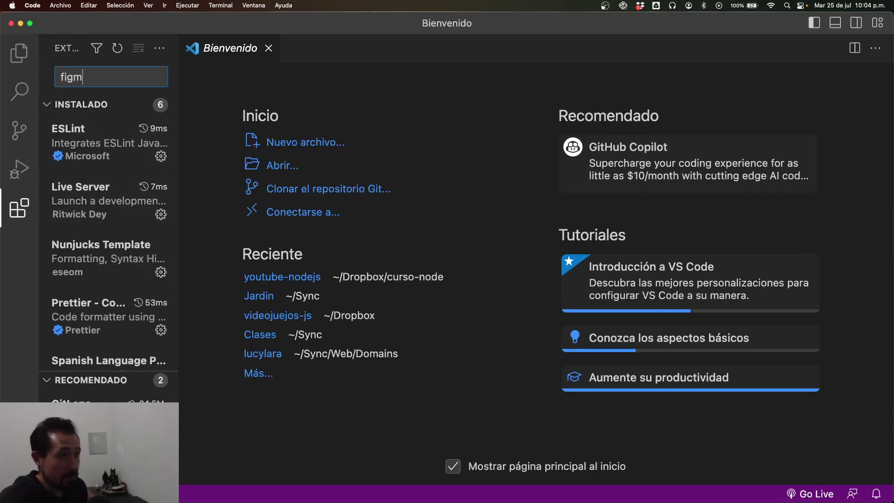
pyautogui.write('a for')
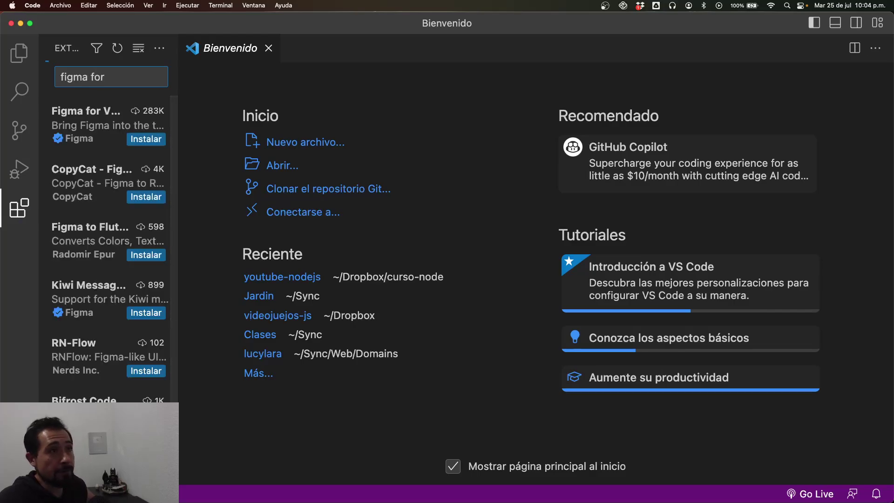
# Install the Figma for VS Code extension and open its Figma view with the files and notifications
pyautogui.click(83, 126)
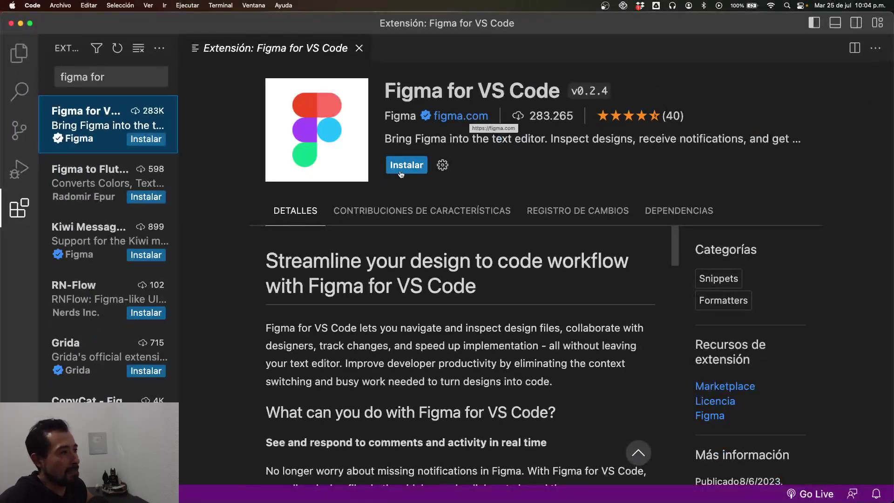
pyautogui.click(402, 172)
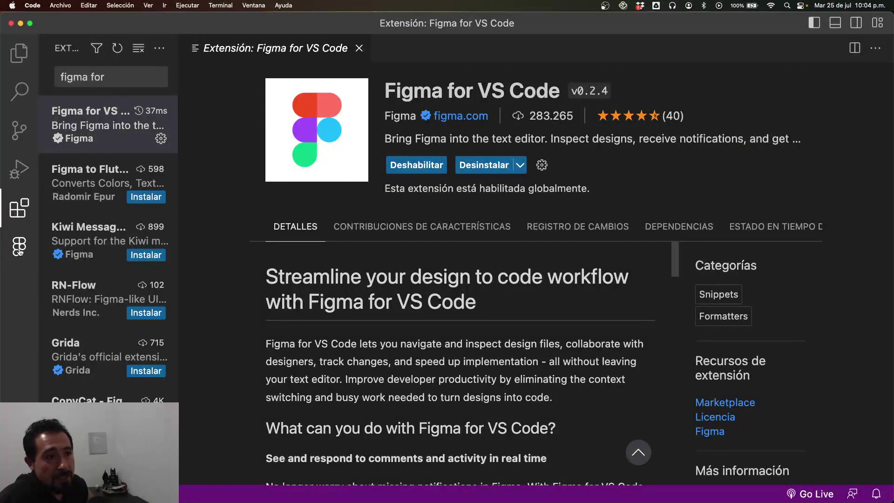
pyautogui.click(19, 251)
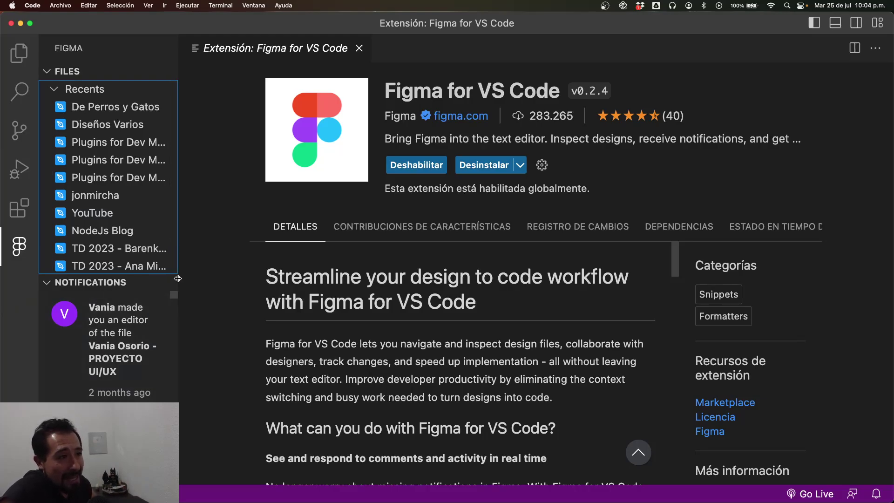
# Find the three-month-old notification about editor access to "Avance Proyecto 3" and open its linked Figma file in the browser
pyautogui.scroll(-5, 109, 351)
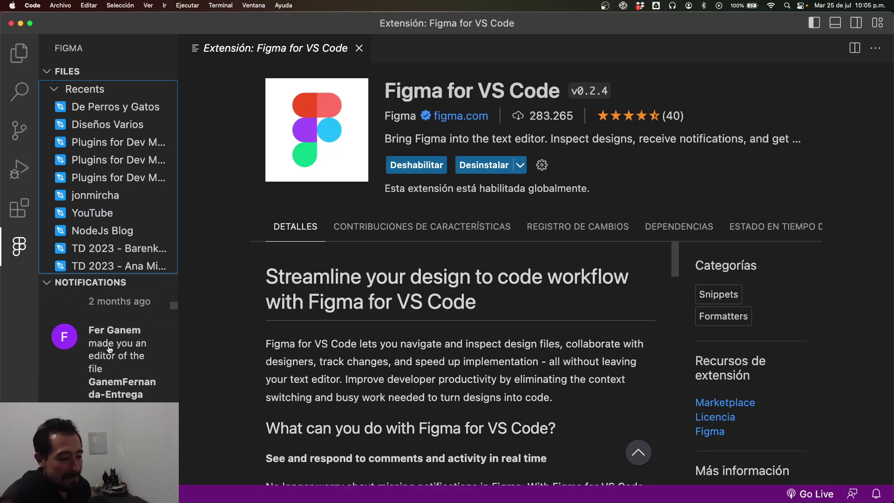
pyautogui.scroll(-5, 102, 363)
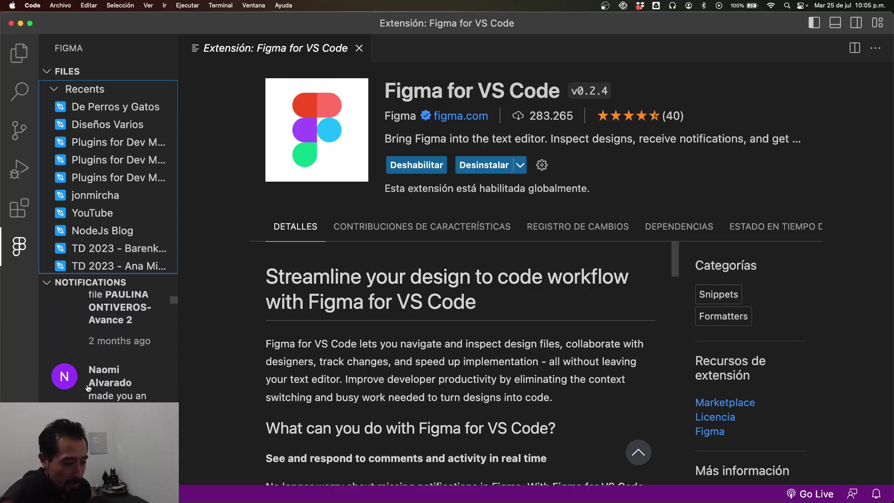
pyautogui.scroll(-10, 88, 387)
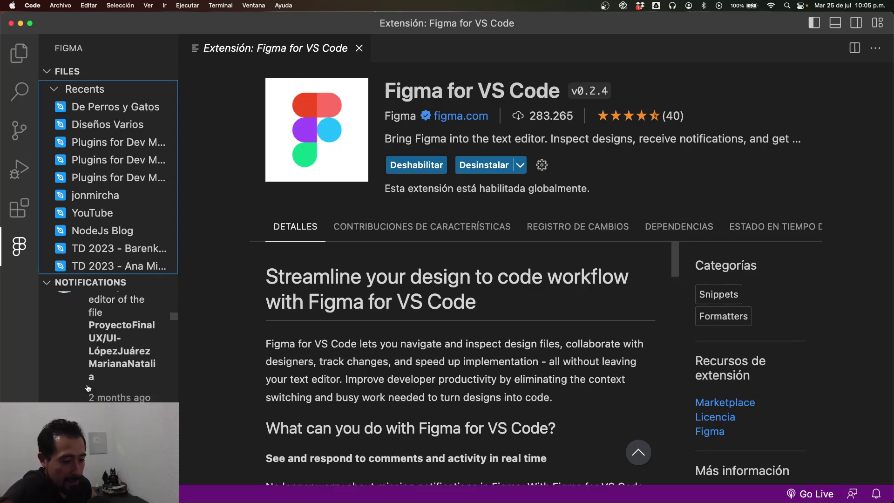
pyautogui.scroll(-5, 88, 387)
pyautogui.click(112, 350)
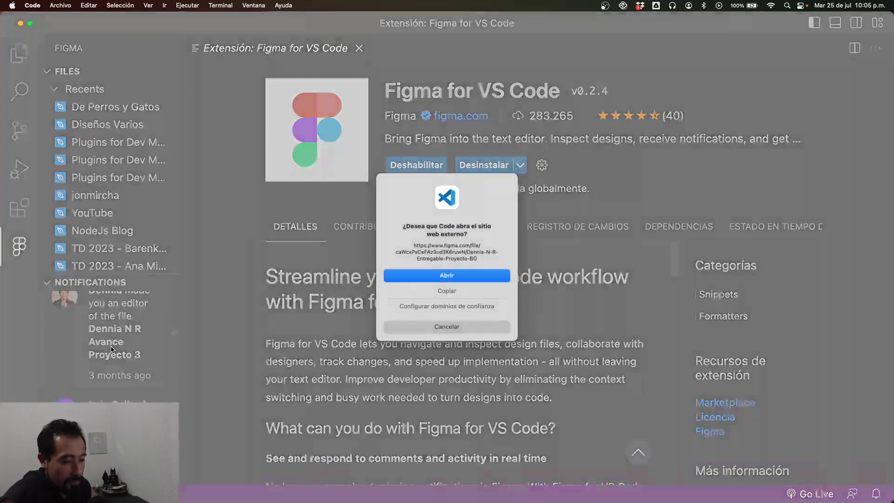
pyautogui.click(445, 278)
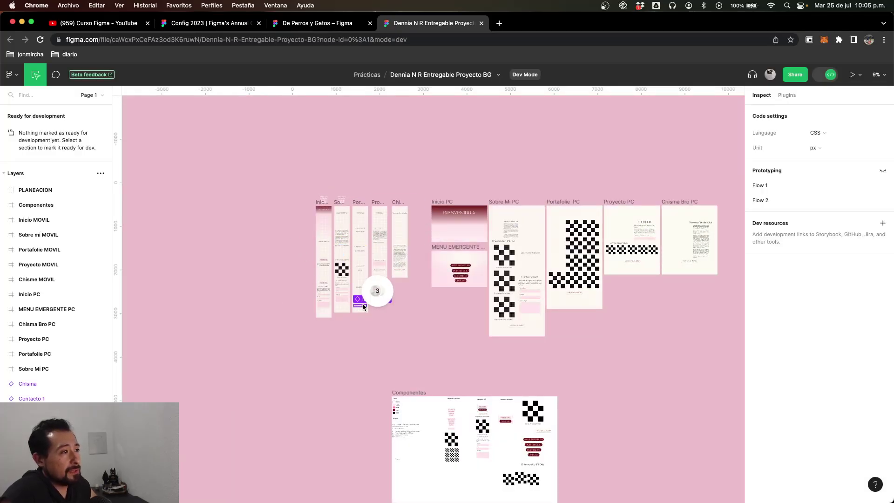
# Examine the group of three comments below the mobile frames in the opened file
pyautogui.scroll(5, 387, 285)
pyautogui.scroll(5, 385, 308)
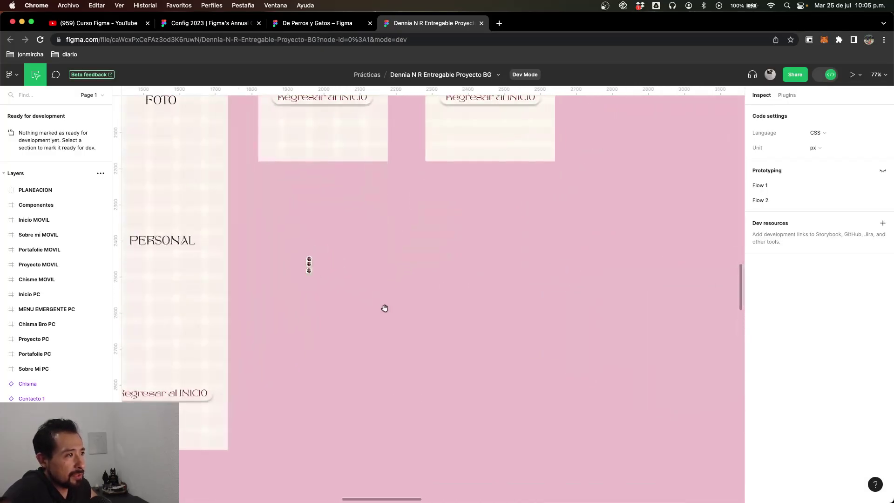
pyautogui.moveTo(314, 241)
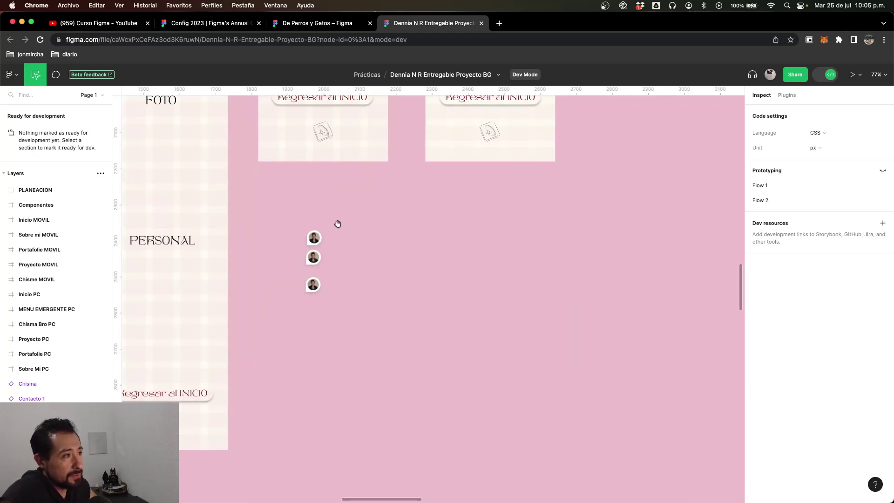
pyautogui.scroll(-2, 295, 306)
pyautogui.scroll(-3, 296, 307)
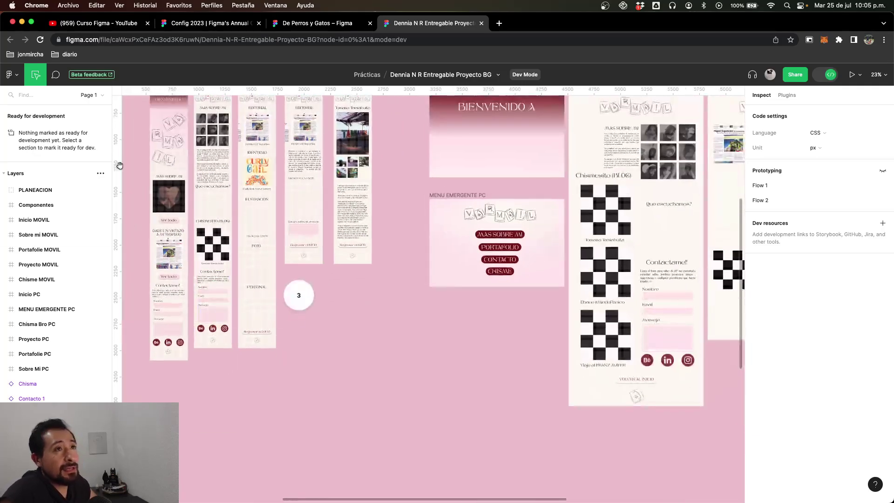
# Switch back to VS Code, dismiss the request to open an external website, and review the Figma notifications
pyautogui.hotkey('ctrl', 'Up')
pyautogui.click(58, 276)
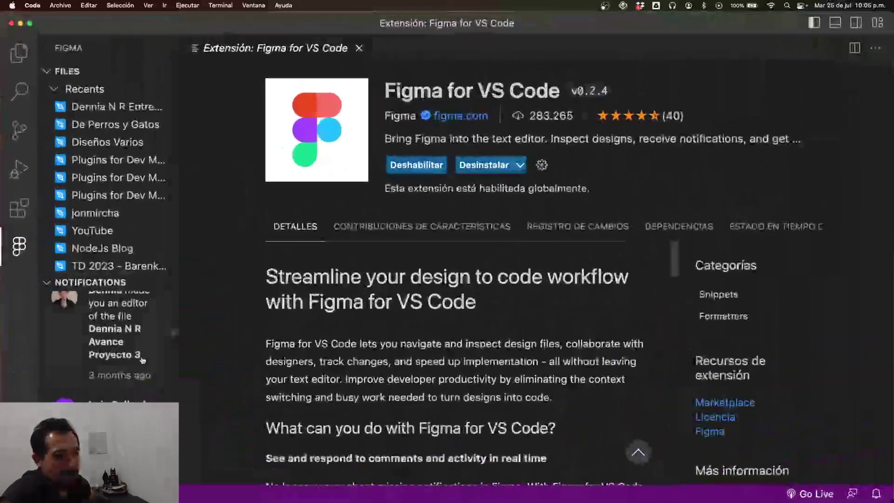
pyautogui.click(112, 106)
pyautogui.click(446, 326)
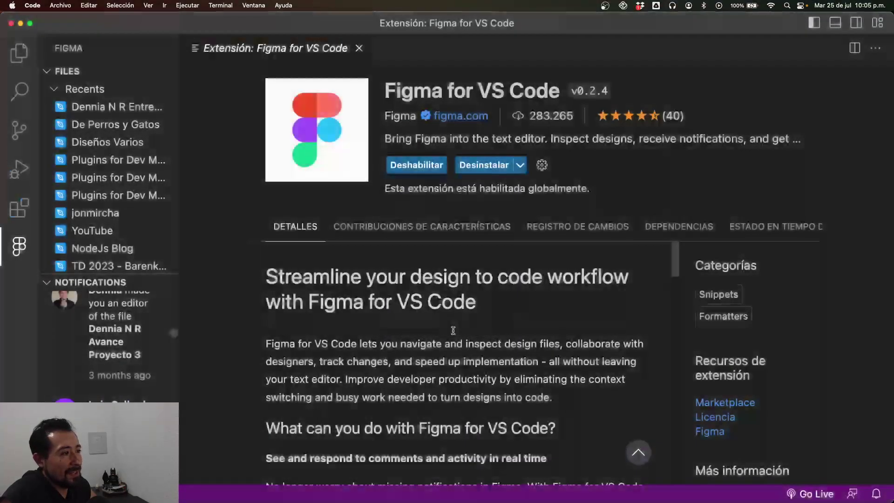
pyautogui.scroll(-8, 116, 345)
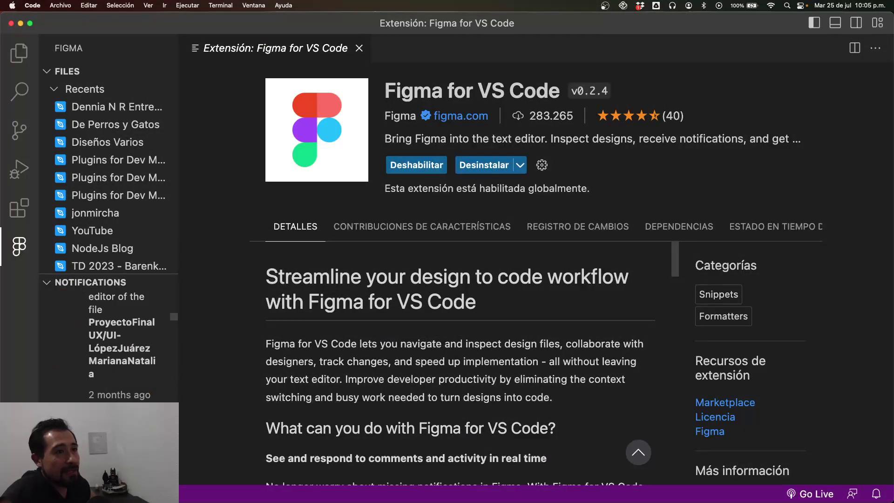
# Browse the Recents, Shared Files and Starred groups of Figma files, leaving only Starred expanded
pyautogui.click(53, 89)
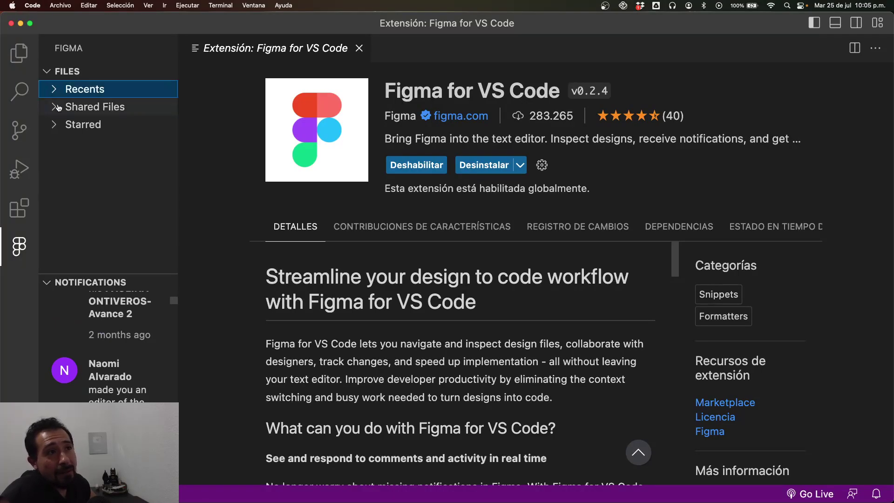
pyautogui.click(58, 107)
pyautogui.click(58, 107)
pyautogui.click(59, 107)
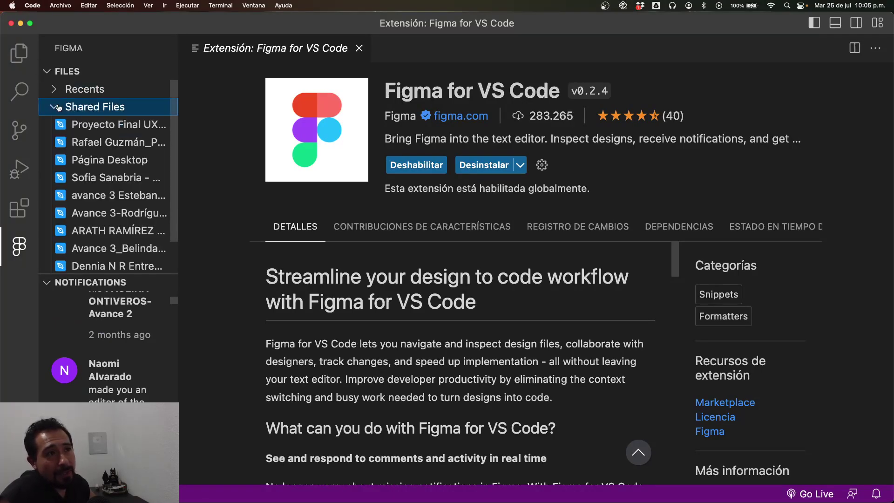
pyautogui.click(59, 108)
pyautogui.click(56, 89)
pyautogui.click(56, 88)
pyautogui.click(58, 126)
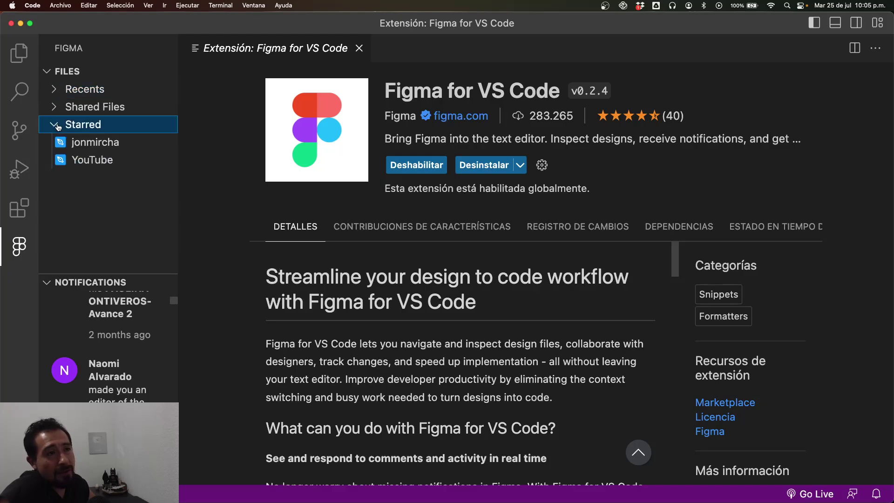
# Open the starred YouTube design file inside VS Code
pyautogui.click(91, 160)
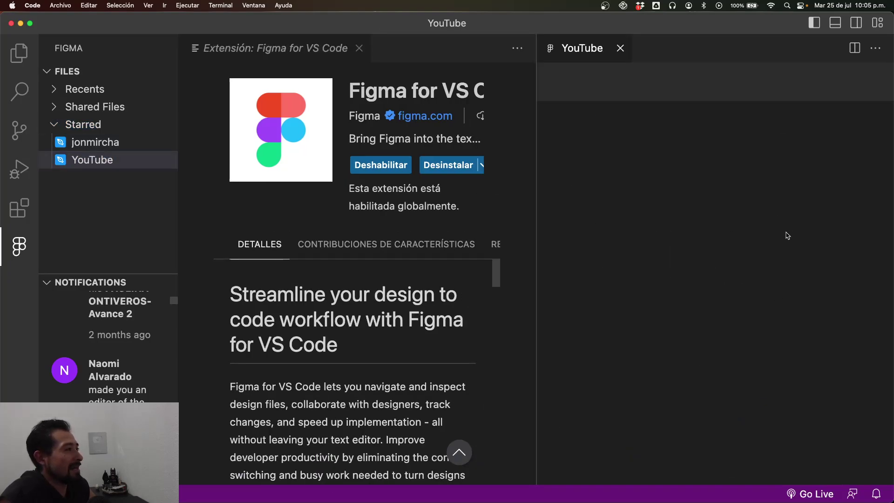
pyautogui.scroll(1, 735, 133)
pyautogui.hscroll(-1, 735, 133)
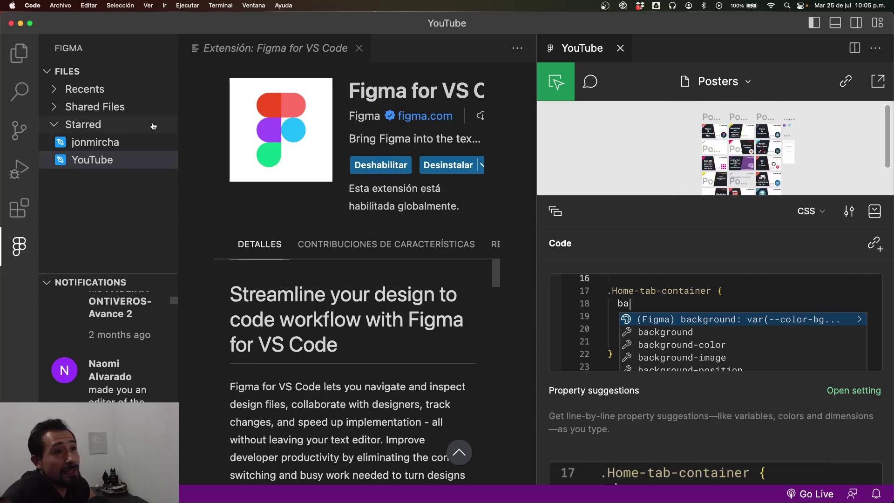
# Open the recent file De Perros y Gatos and move it into the same editor group as the extension page
pyautogui.click(55, 91)
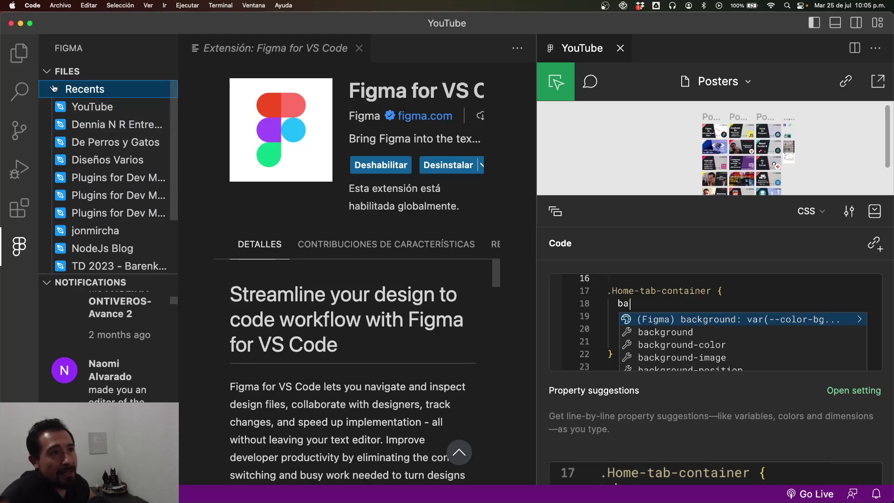
pyautogui.click(100, 146)
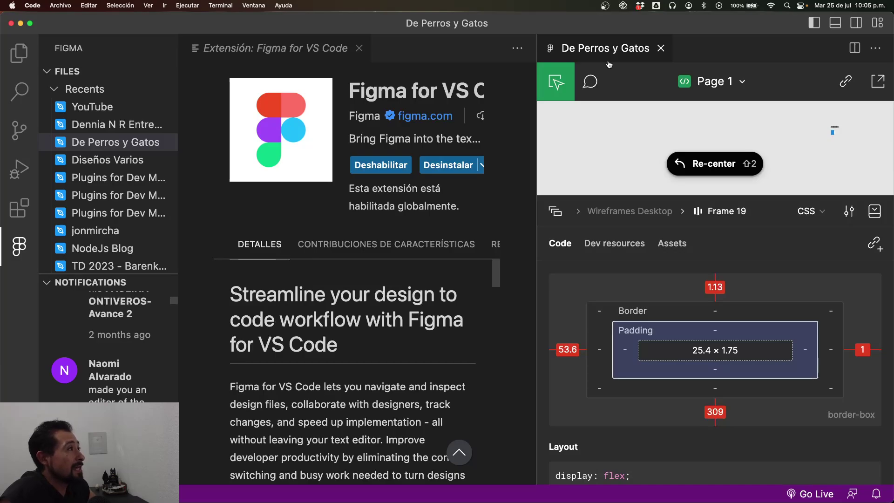
pyautogui.moveTo(605, 49); pyautogui.dragTo(447, 50)
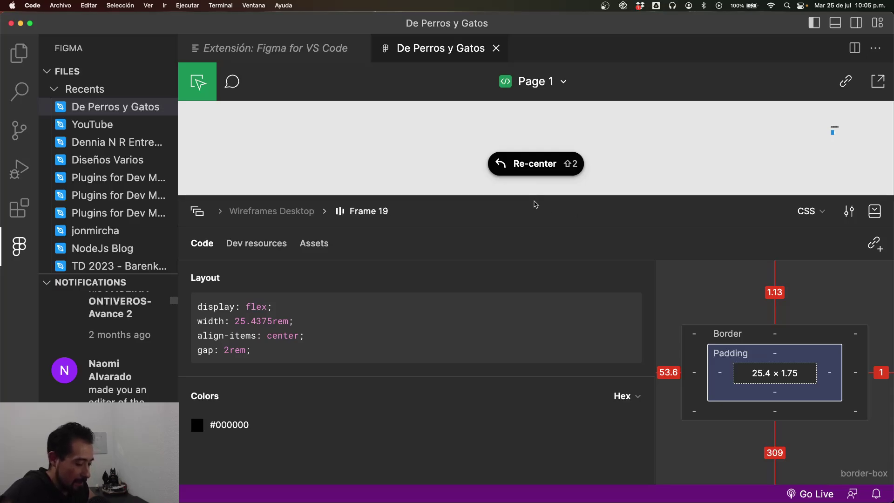
# Deselect Frame 19 and collapse the code inspection area to enlarge the design canvas
pyautogui.hscroll(6, 707, 146)
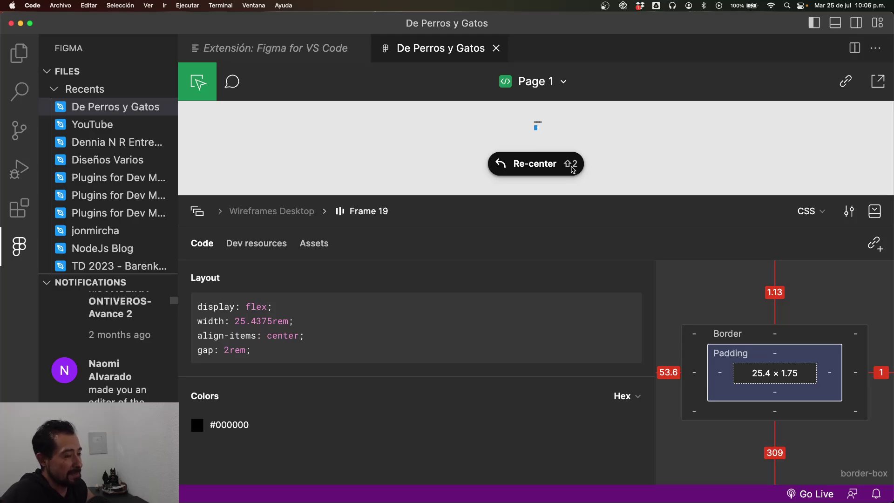
pyautogui.click(544, 133)
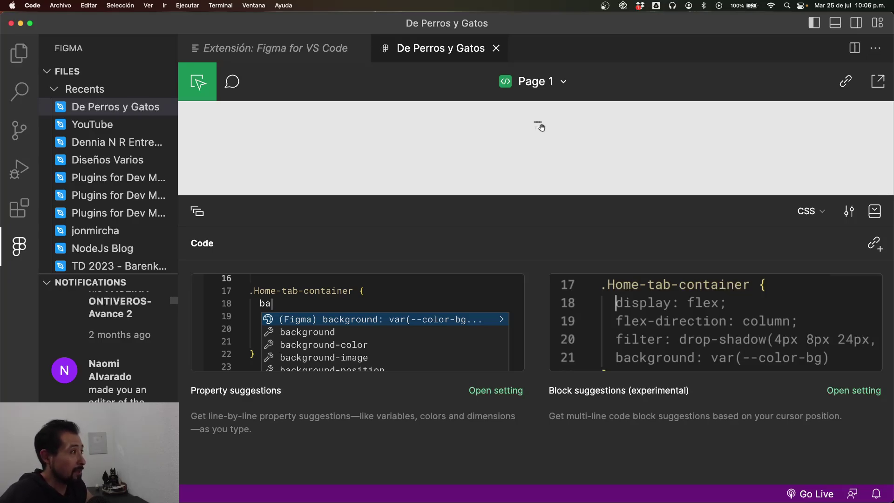
pyautogui.scroll(-4, 535, 139)
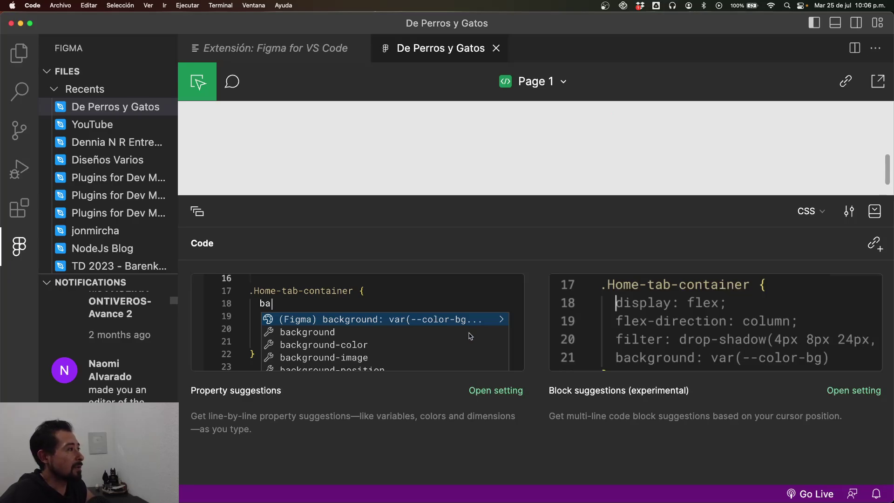
pyautogui.click(875, 213)
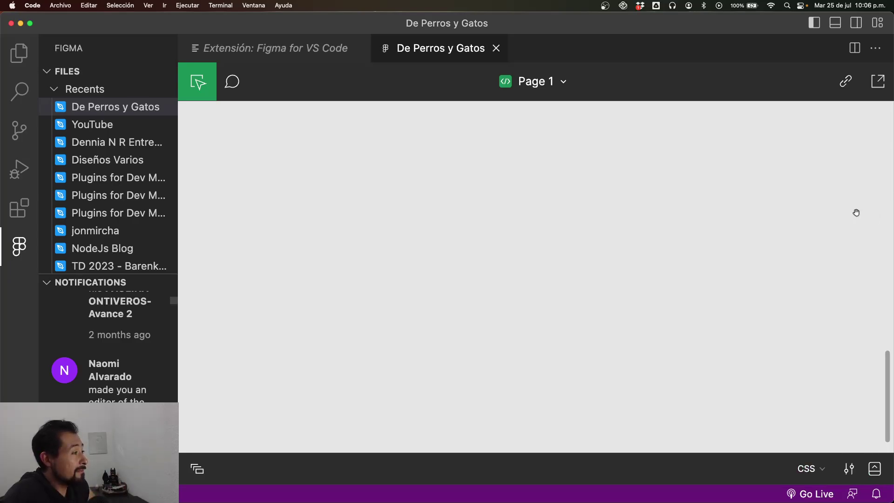
pyautogui.click(873, 469)
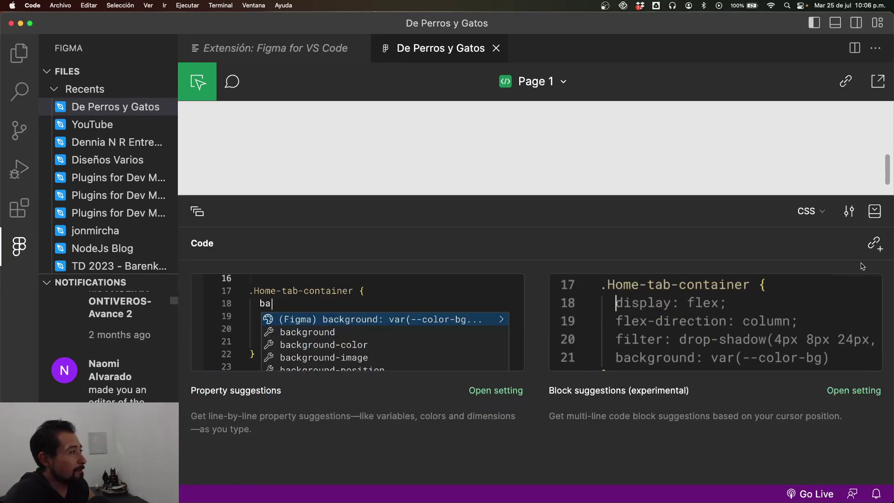
pyautogui.click(875, 212)
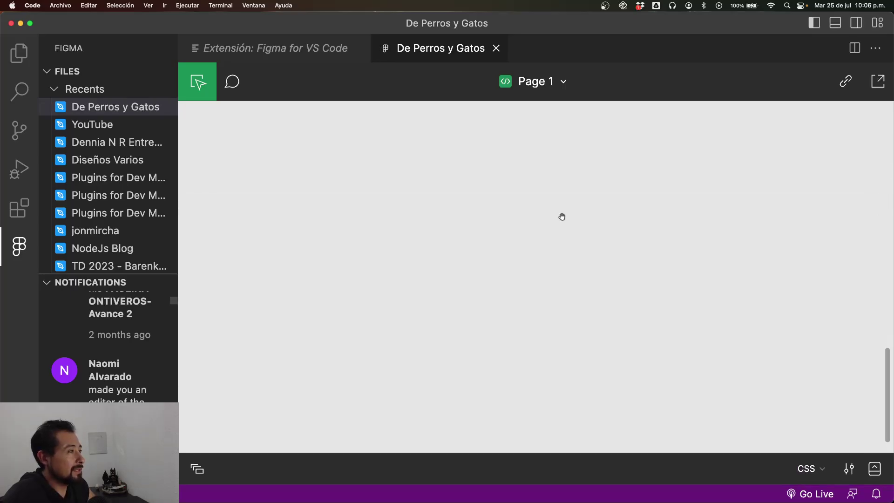
# Examine the wireframes, layouts and the ready-for-dev Section 1 on Page 1 of De Perros y Gatos
pyautogui.moveTo(562, 216); pyautogui.dragTo(643, 197)
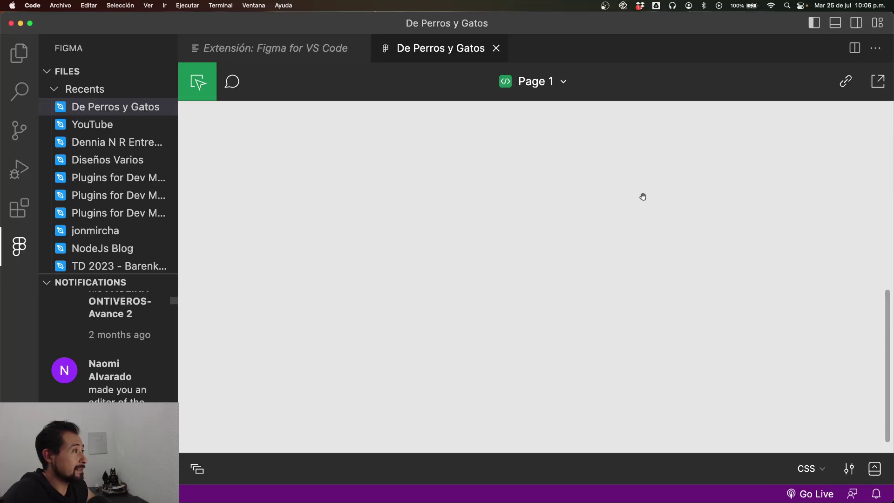
pyautogui.scroll(10, 643, 197)
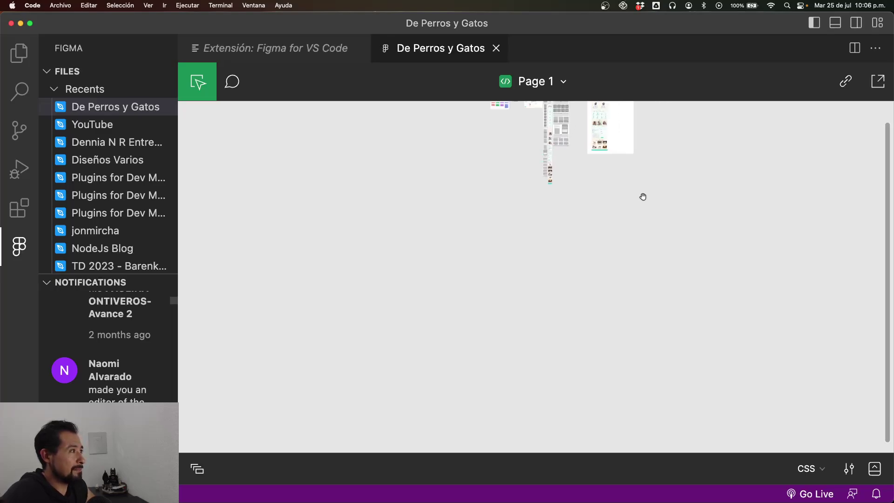
pyautogui.scroll(5, 643, 197)
pyautogui.scroll(10, 568, 243)
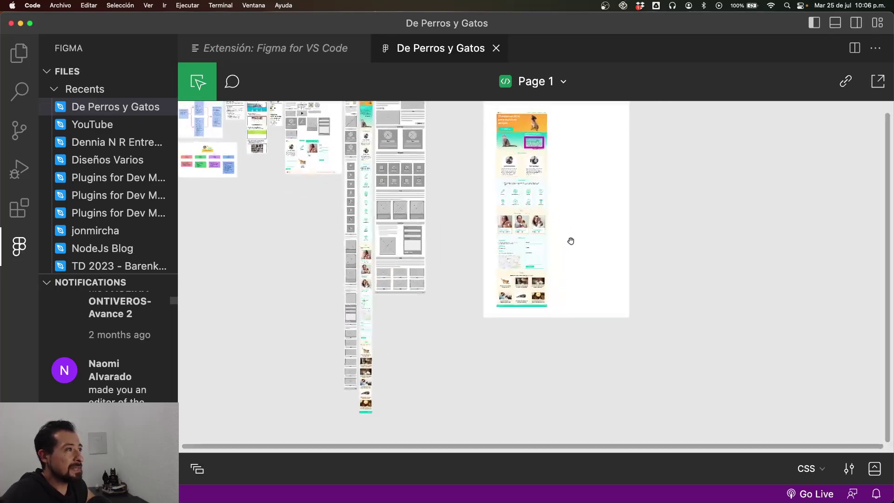
pyautogui.scroll(-5, 570, 240)
pyautogui.scroll(10, 571, 241)
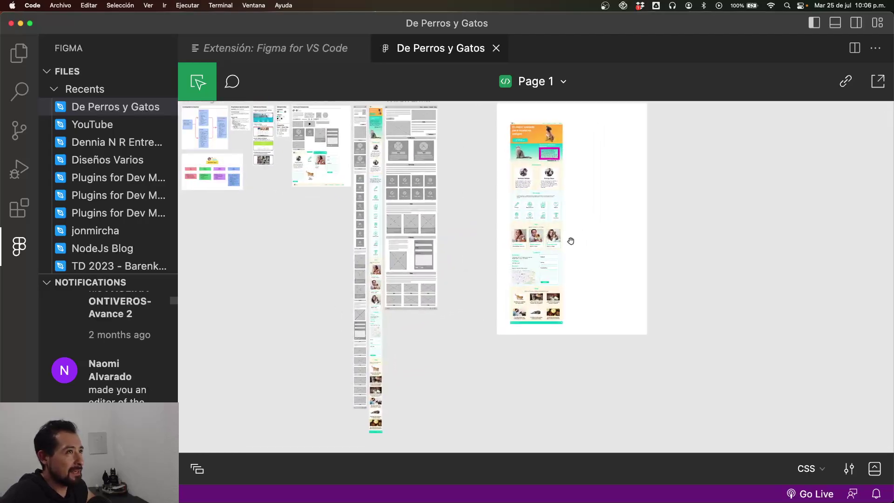
pyautogui.scroll(10, 571, 240)
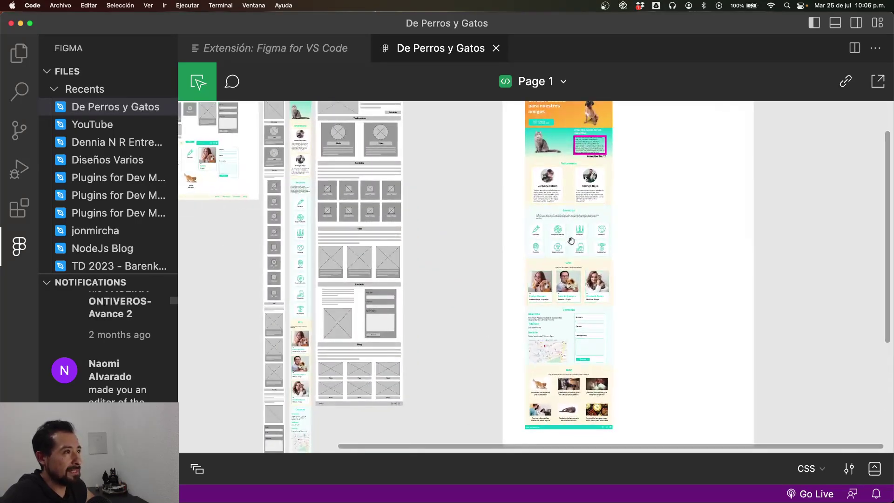
pyautogui.scroll(-5, 571, 241)
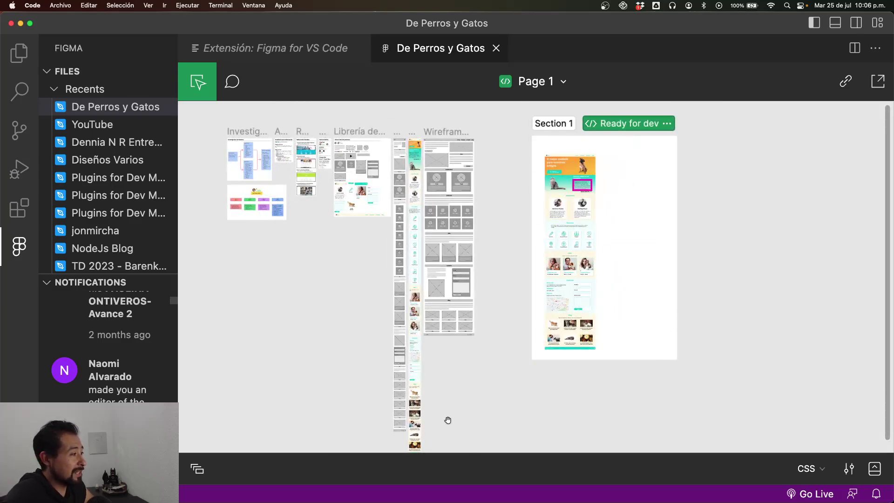
# Select Layout Desktop from Section 1 of the designs ready for development, and also in the layer list
pyautogui.click(197, 471)
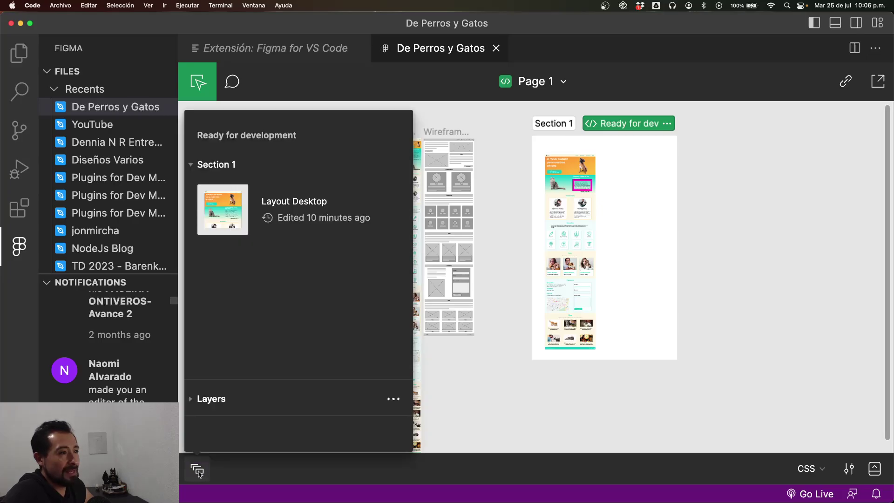
pyautogui.click(235, 220)
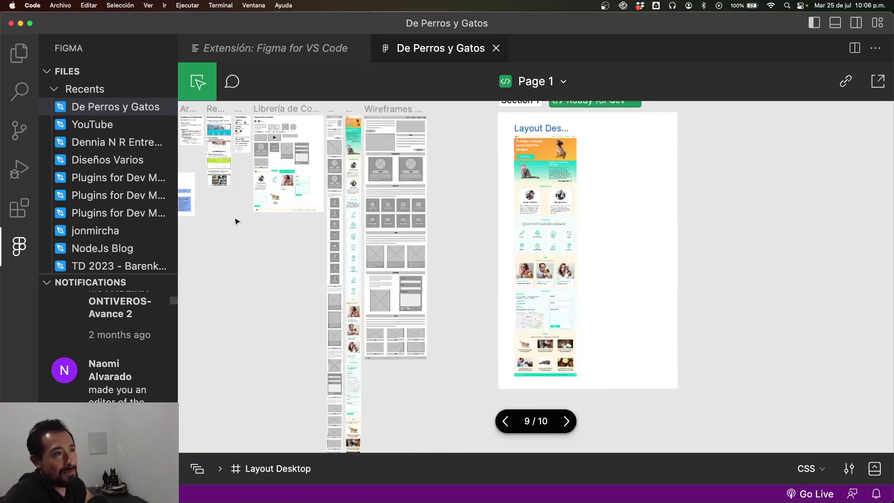
pyautogui.click(198, 469)
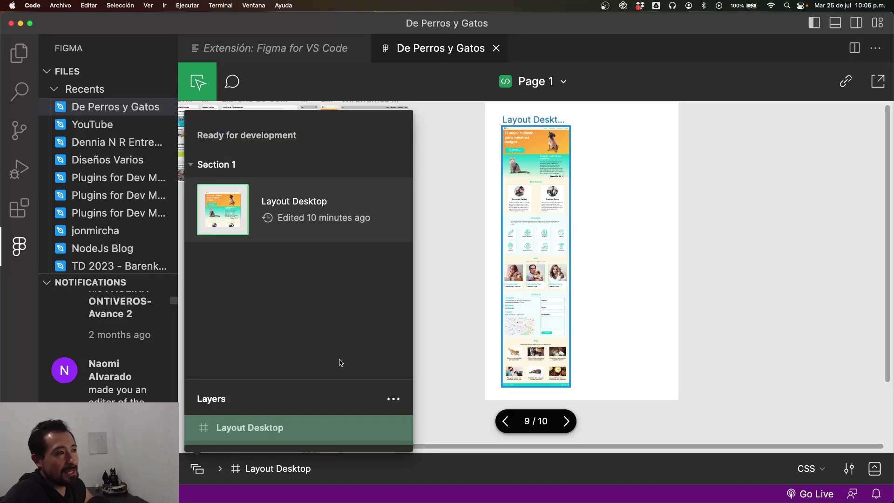
pyautogui.click(260, 430)
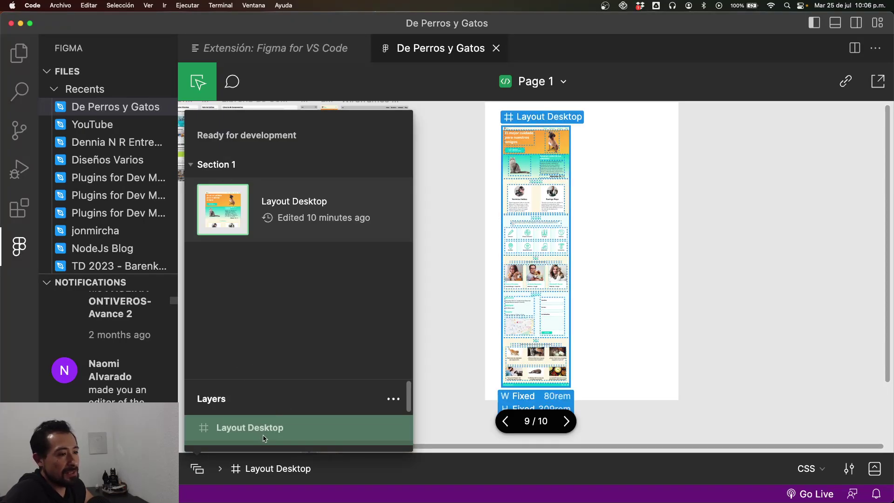
# Expand the code inspection area for Layout Desktop and view its dev resources
pyautogui.scroll(-2, 264, 435)
pyautogui.scroll(-5, 263, 437)
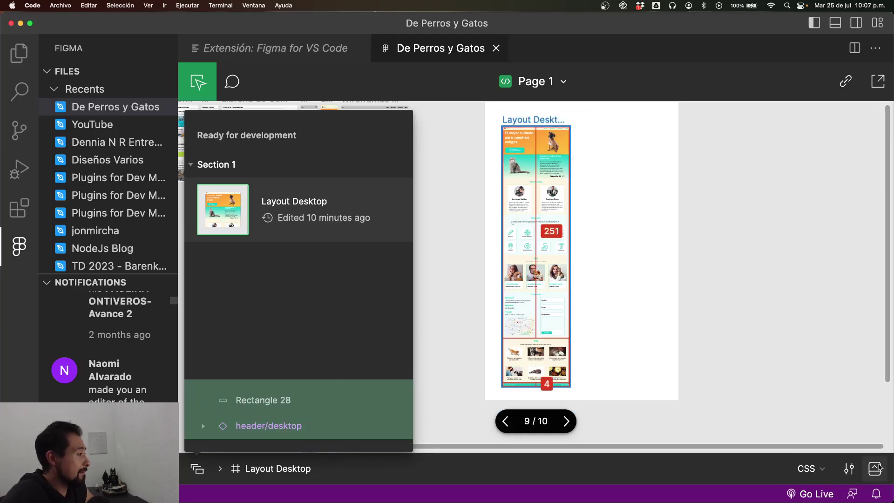
pyautogui.click(874, 466)
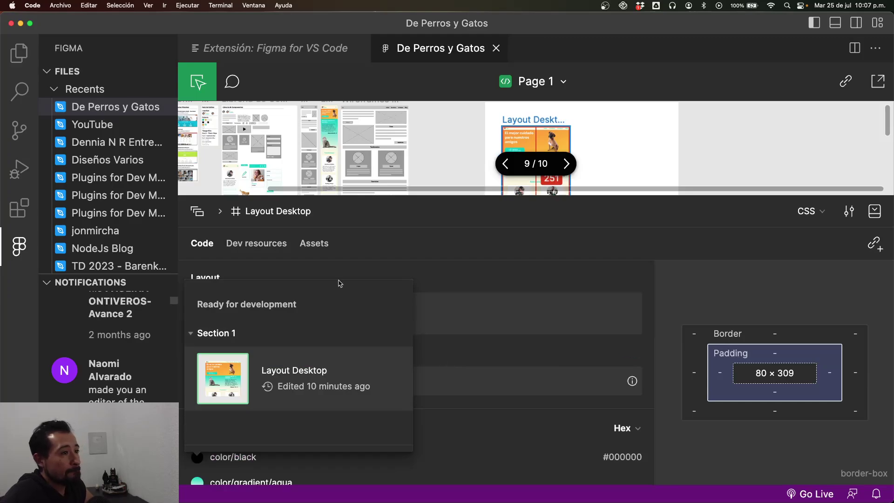
pyautogui.click(250, 246)
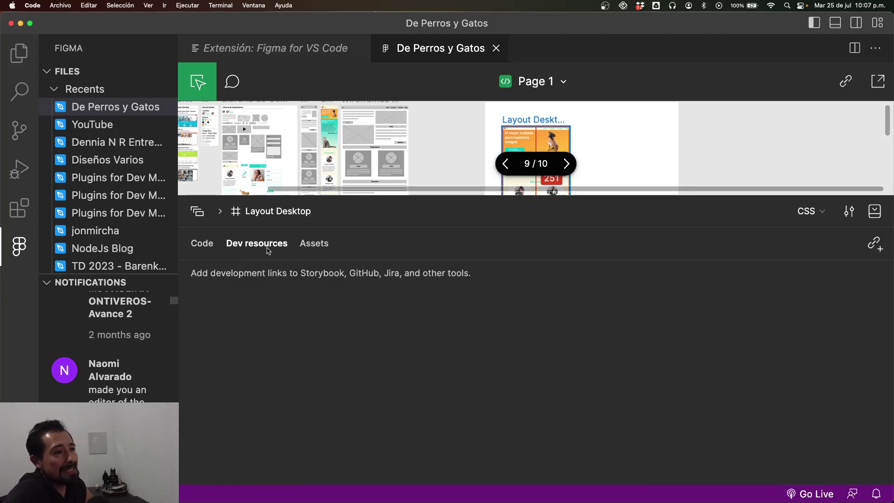
# Examine the component instances among Layout Desktop's assets
pyautogui.click(328, 243)
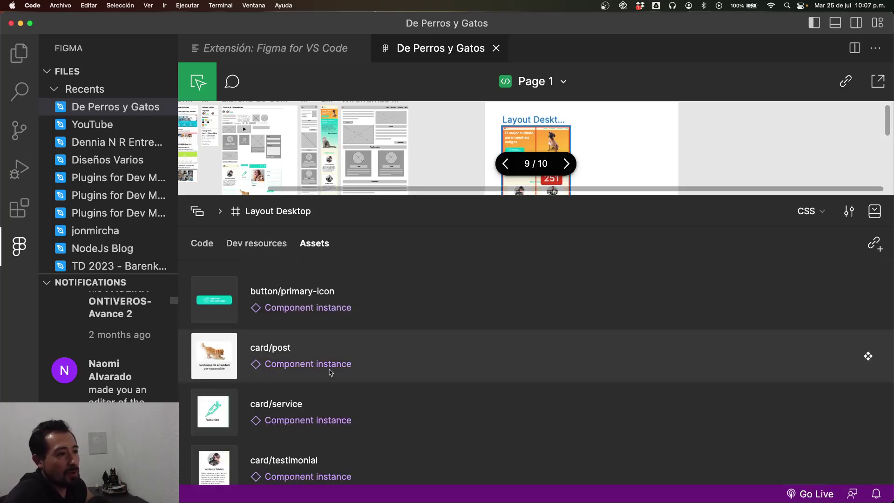
pyautogui.scroll(-3, 328, 372)
pyautogui.scroll(3, 327, 374)
pyautogui.scroll(-3, 269, 343)
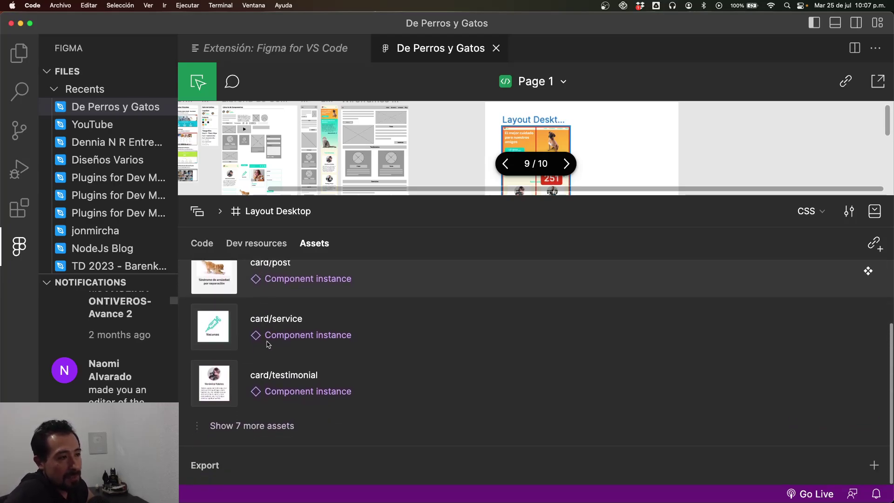
pyautogui.scroll(3, 335, 317)
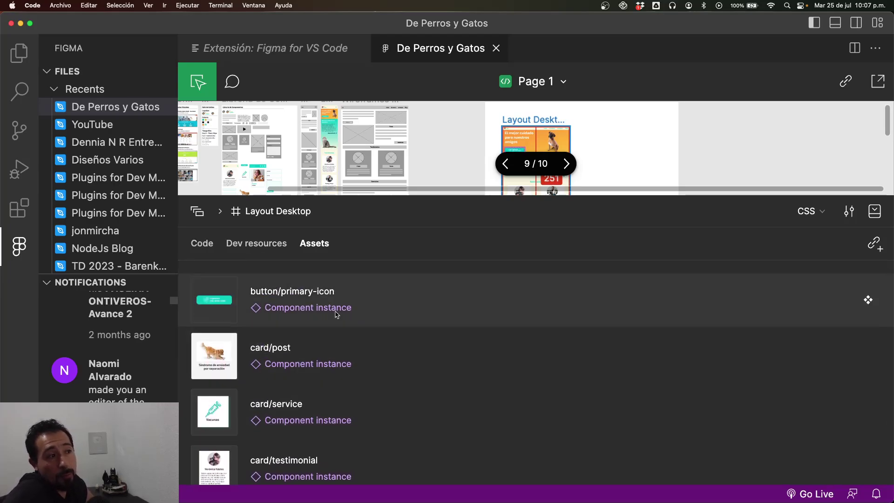
pyautogui.scroll(-3, 336, 315)
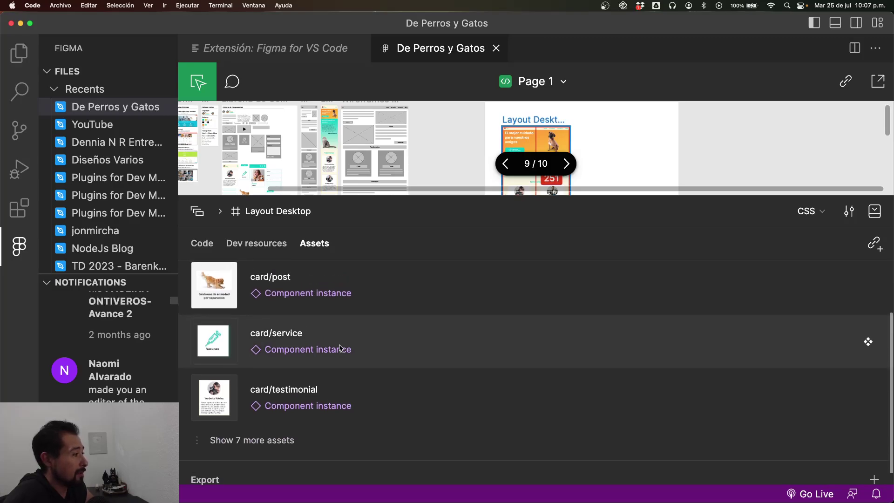
pyautogui.scroll(-1, 289, 353)
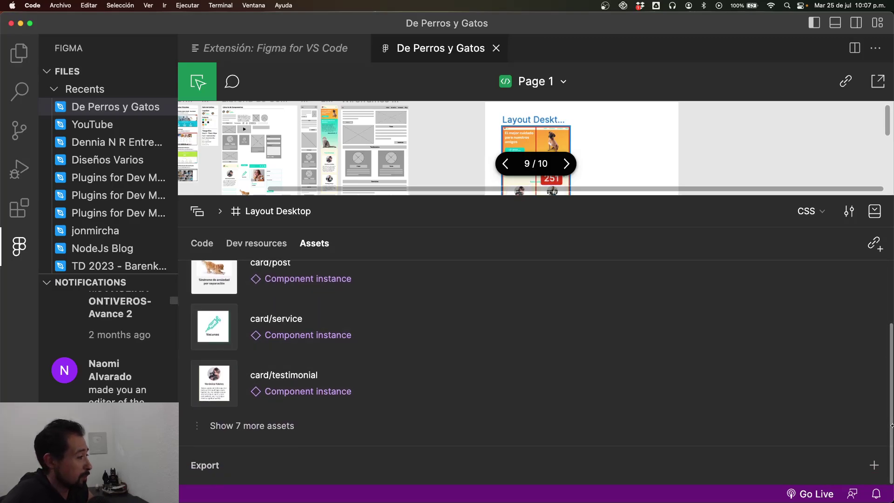
# Show the remaining assets of Layout Desktop and add a 1x PNG export setting for the frame
pyautogui.click(229, 423)
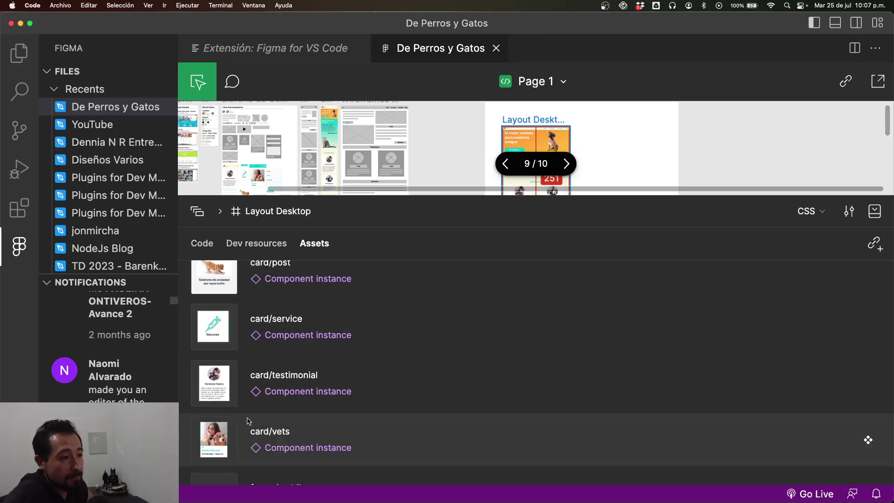
pyautogui.scroll(-5, 249, 421)
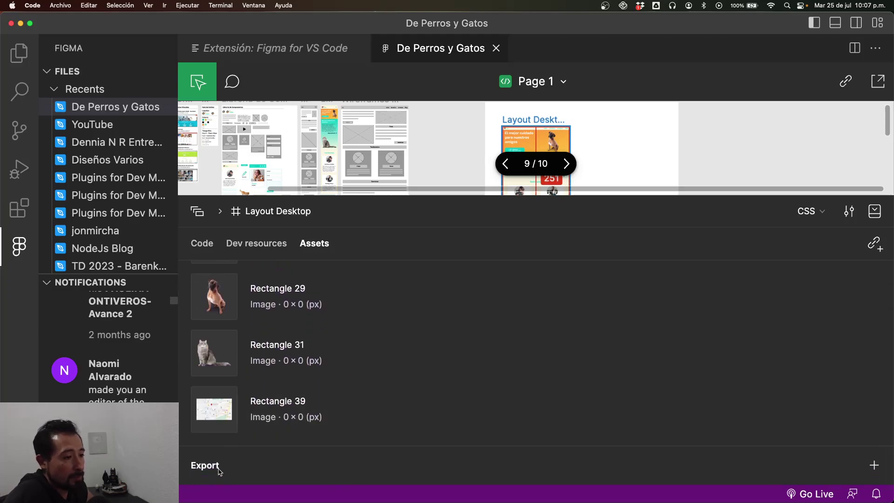
pyautogui.click(465, 451)
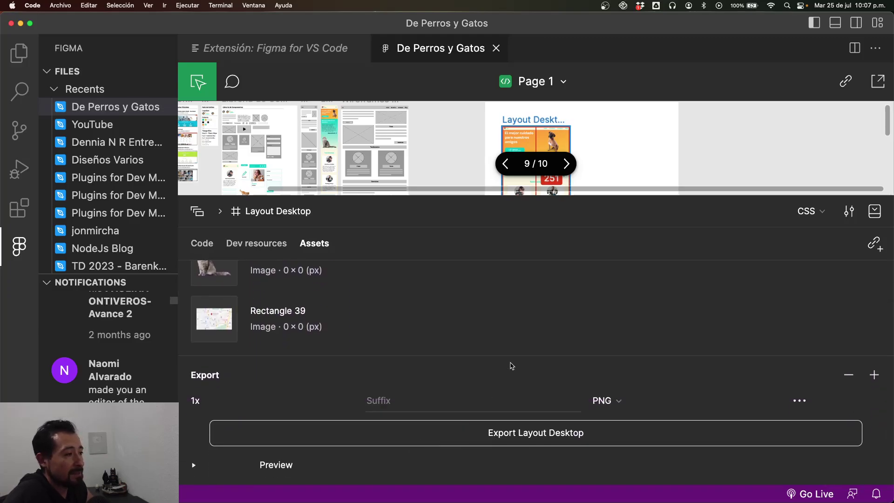
pyautogui.scroll(10, 514, 363)
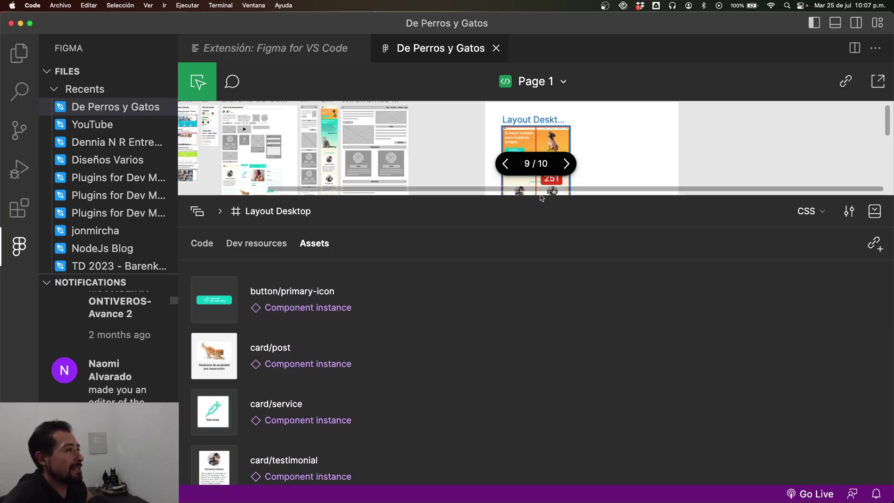
# Select Rectangle 29, the dog image in Layout Desktop, and copy its Style code
pyautogui.hscroll(1, 541, 193)
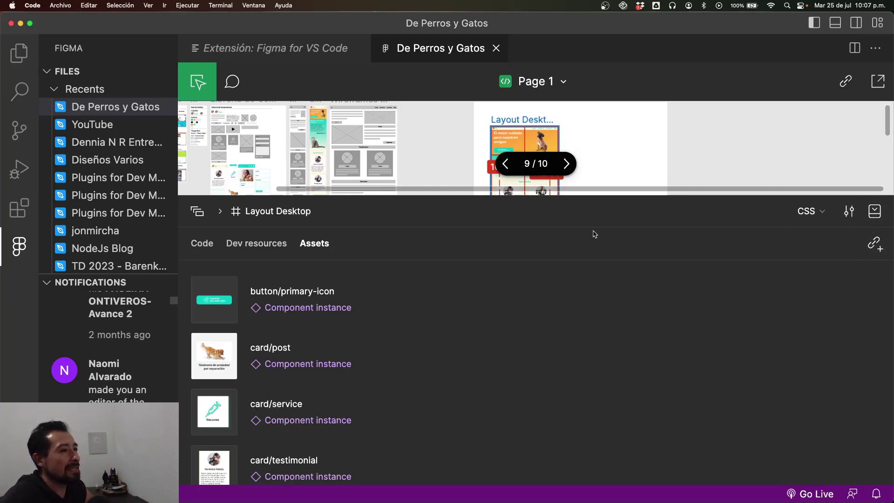
pyautogui.click(269, 246)
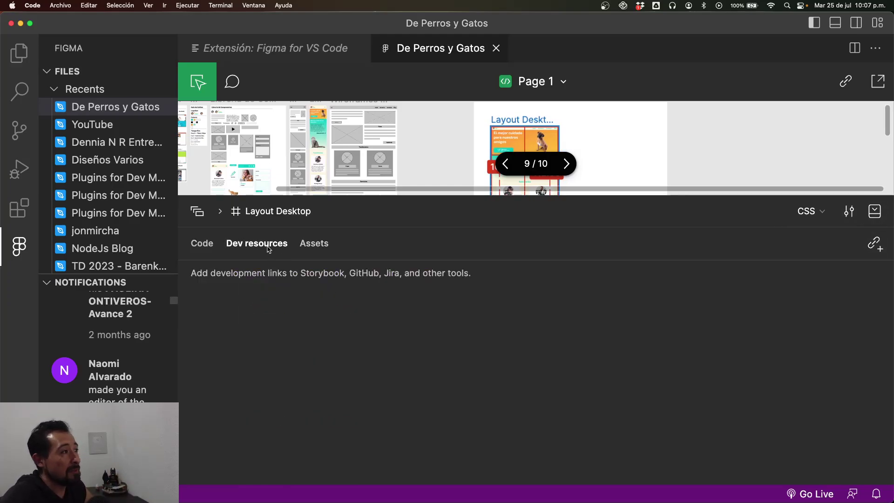
pyautogui.click(509, 154)
pyautogui.click(550, 142)
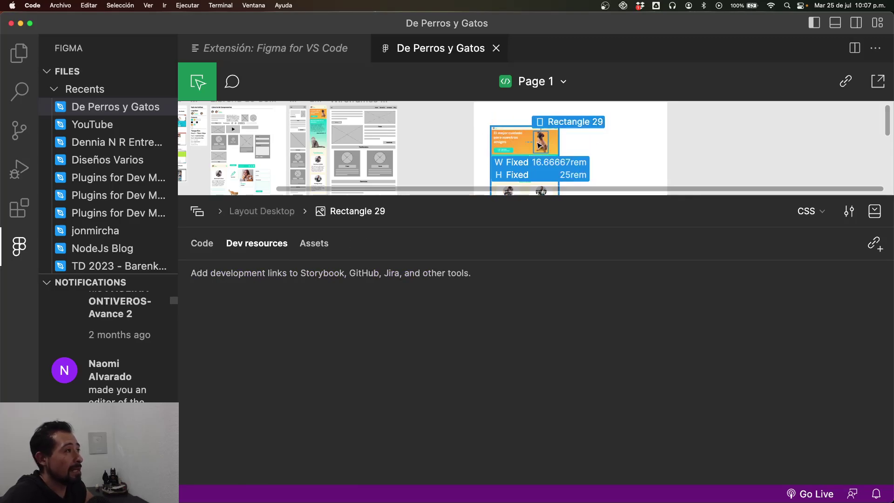
pyautogui.click(203, 244)
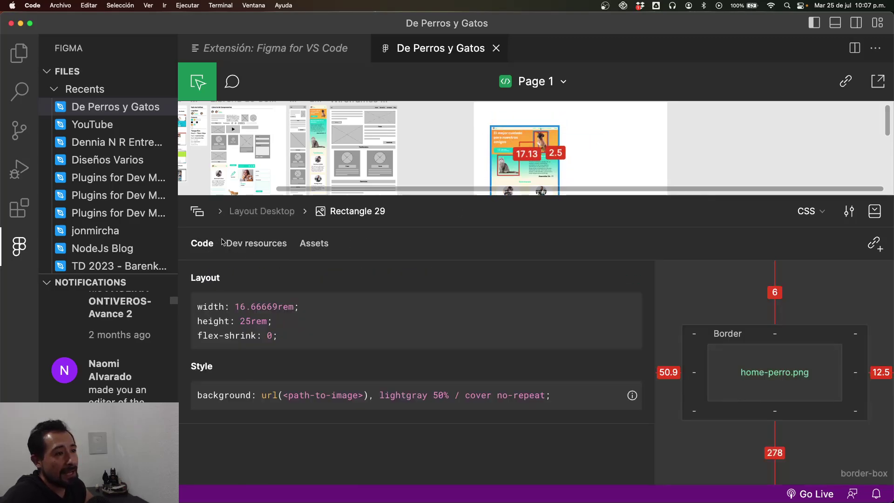
pyautogui.click(240, 247)
pyautogui.click(203, 244)
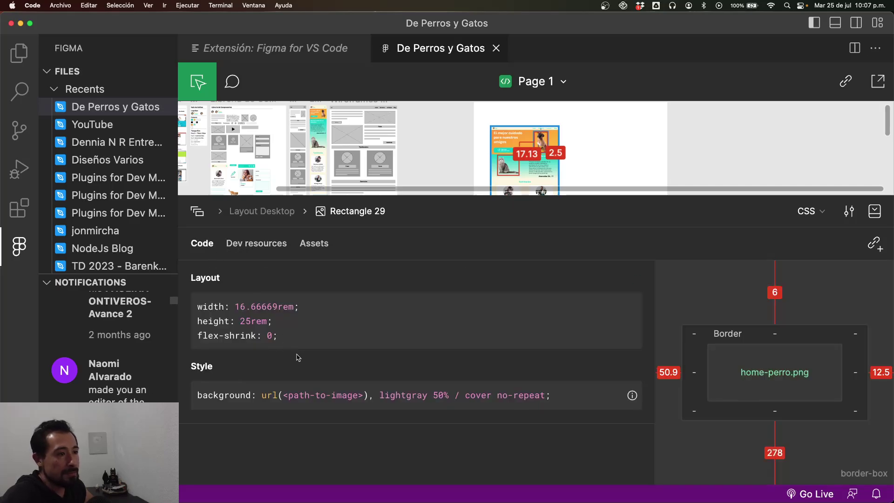
pyautogui.moveTo(632, 397)
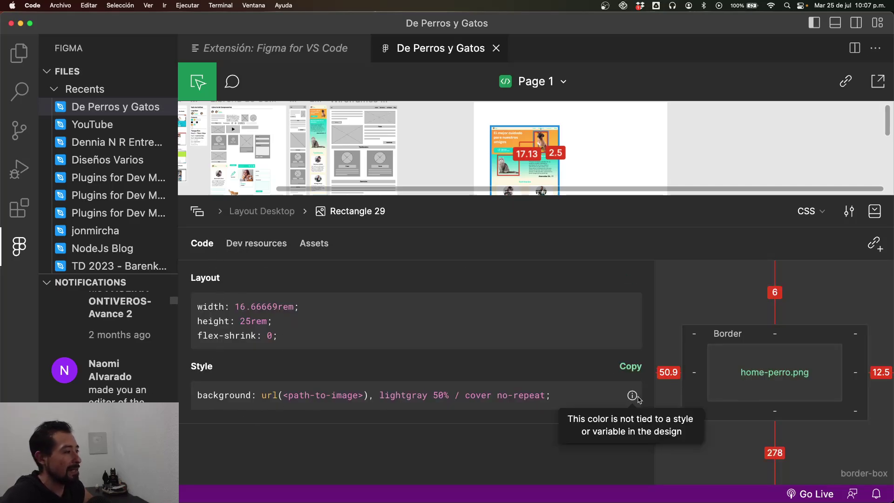
pyautogui.click(630, 366)
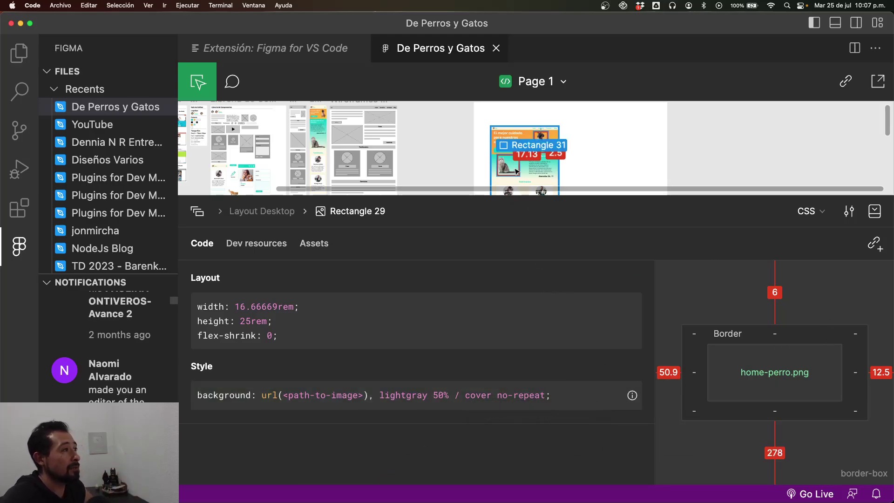
# Inspect the code of the button/primary-icon instance and of the paragraph starting "Procurar la máxima satisfacción", including its typography, content and colors
pyautogui.click(513, 152)
pyautogui.scroll(-4, 540, 140)
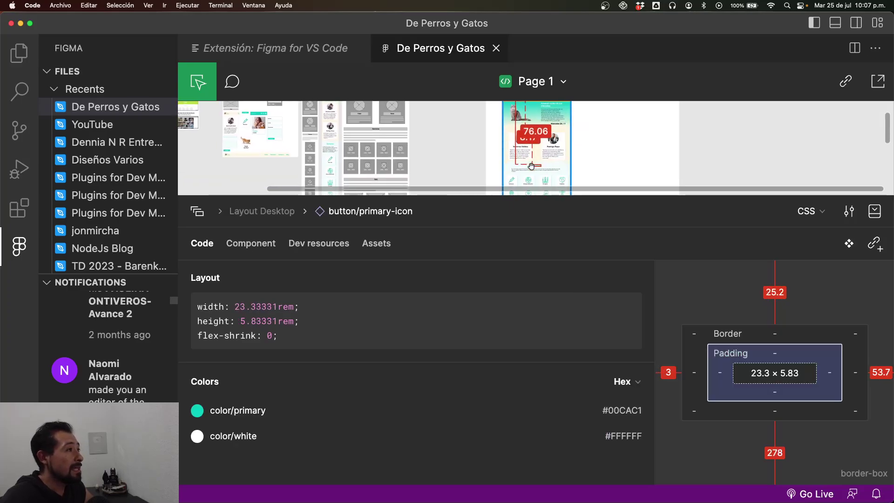
pyautogui.click(555, 116)
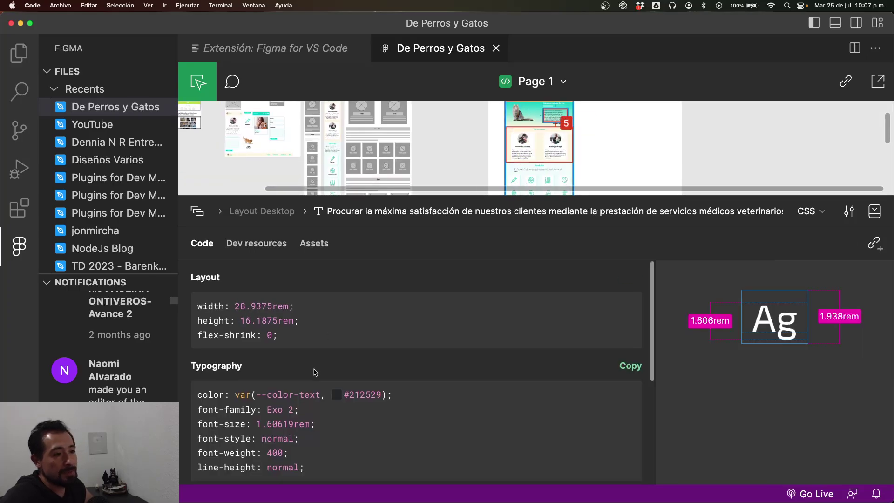
pyautogui.scroll(-3, 315, 373)
pyautogui.scroll(-3, 315, 372)
pyautogui.scroll(-3, 240, 378)
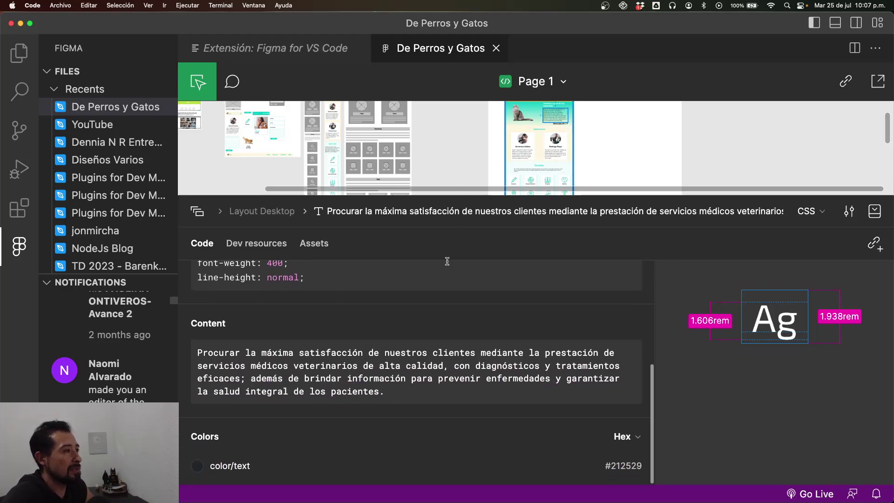
pyautogui.scroll(5, 447, 261)
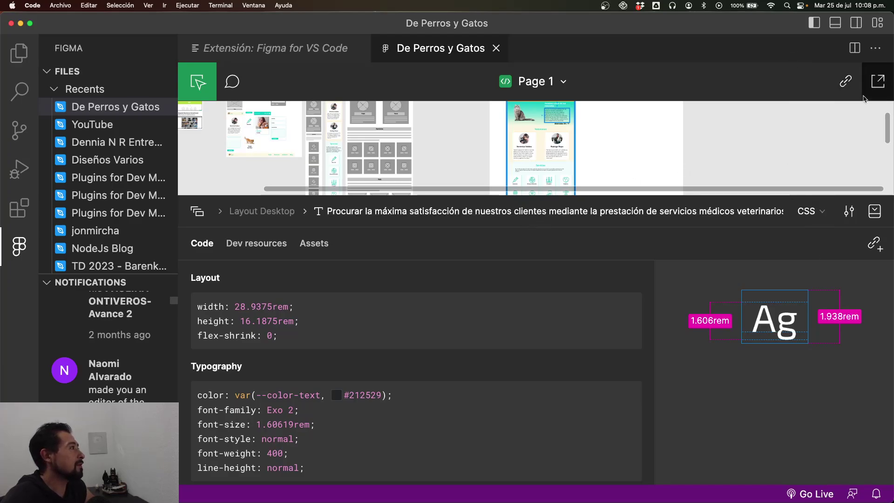
# Split the editor into a second group beside the design and close that empty group
pyautogui.click(854, 48)
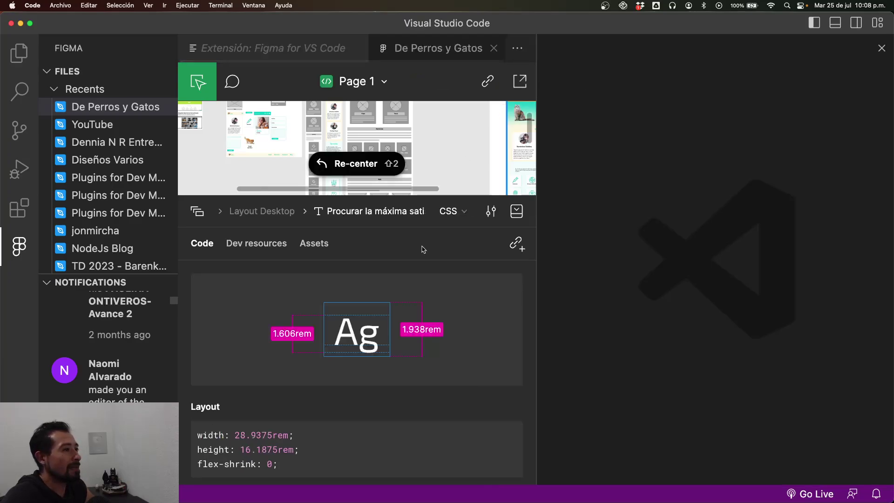
pyautogui.click(453, 248)
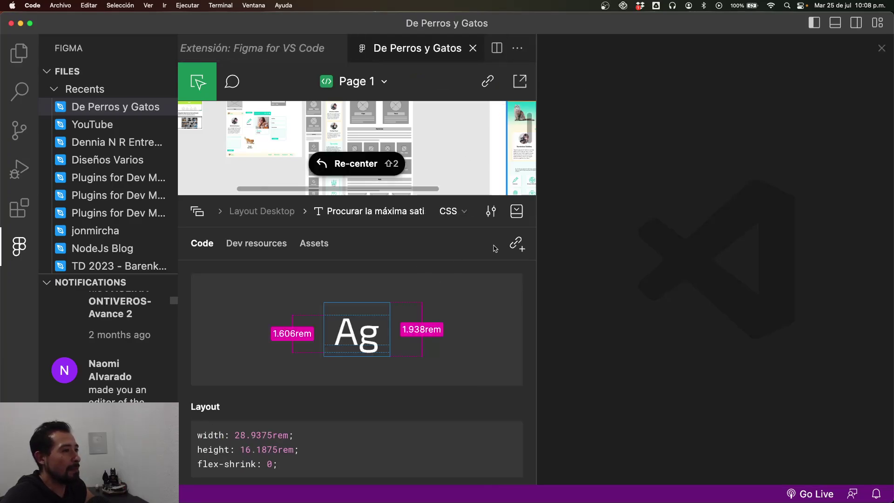
pyautogui.click(881, 48)
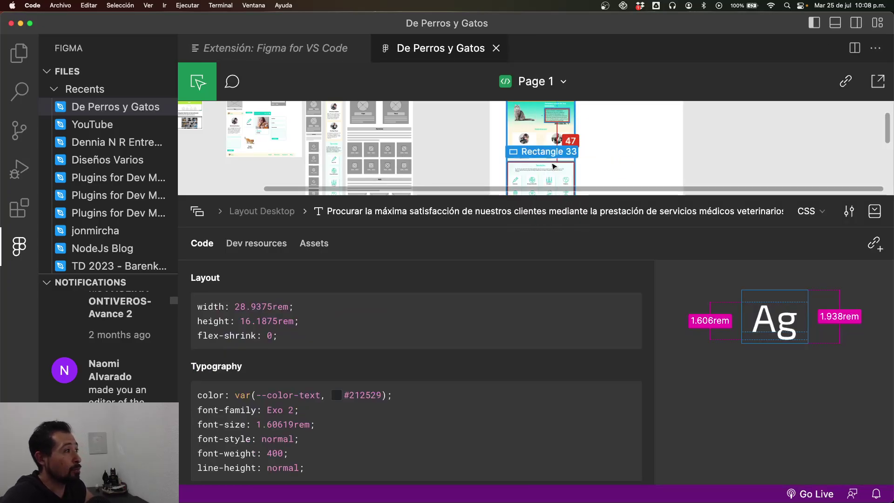
# Inspect a card/service instance's code, component, dev resources and assets, and the code of its parent Frame 13
pyautogui.scroll(-3, 523, 155)
pyautogui.click(523, 155)
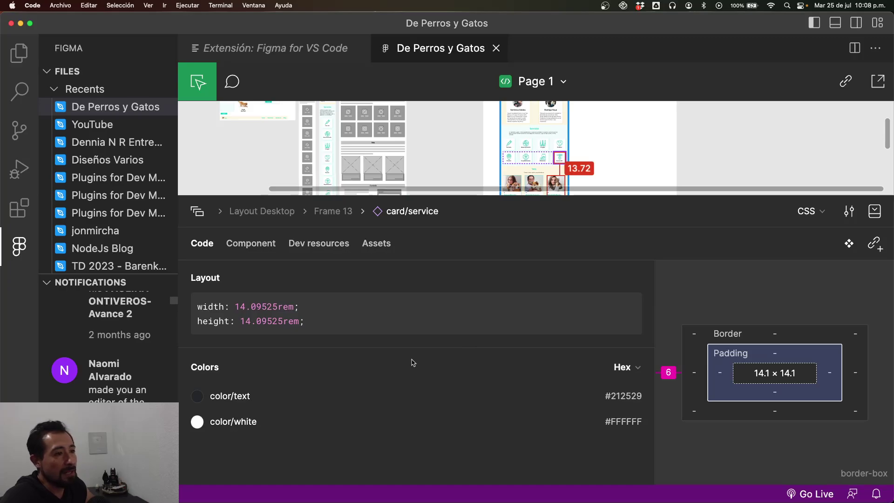
pyautogui.click(243, 246)
pyautogui.click(333, 257)
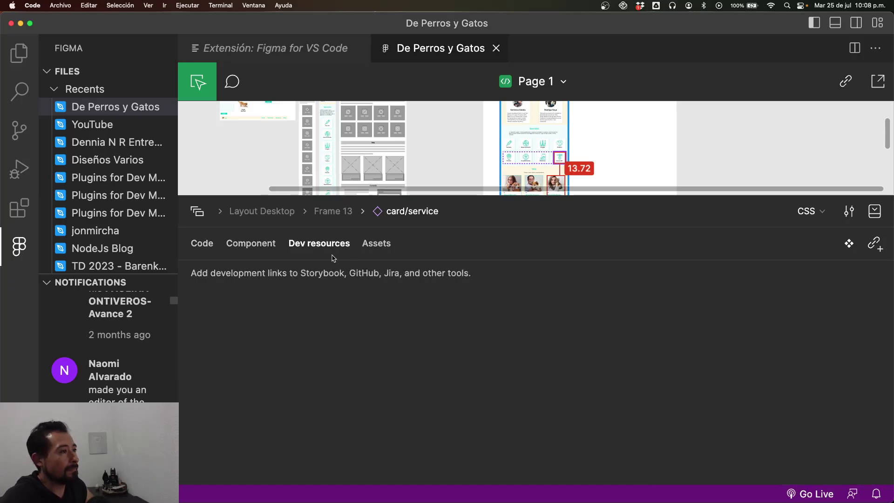
pyautogui.click(376, 243)
pyautogui.click(202, 243)
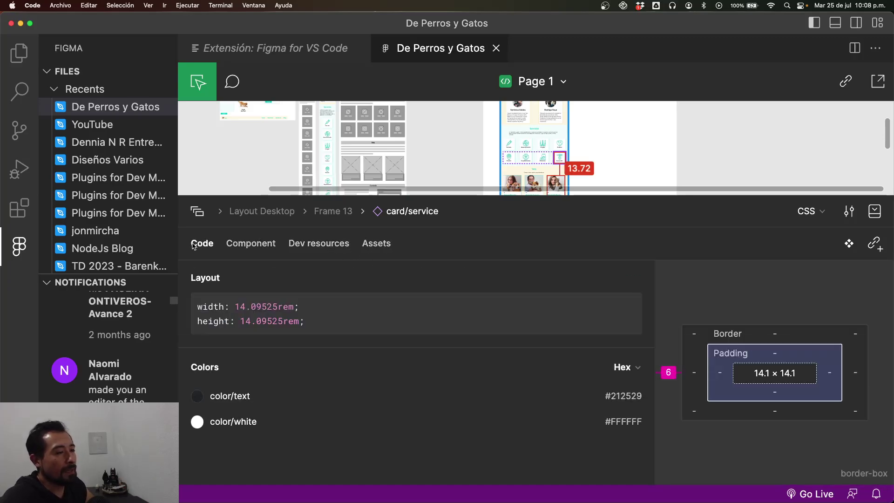
pyautogui.scroll(3, 580, 142)
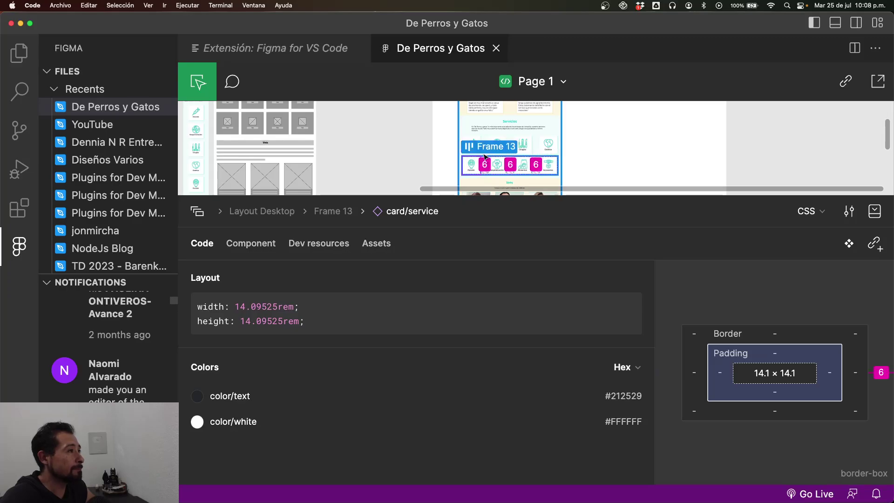
pyautogui.click(484, 157)
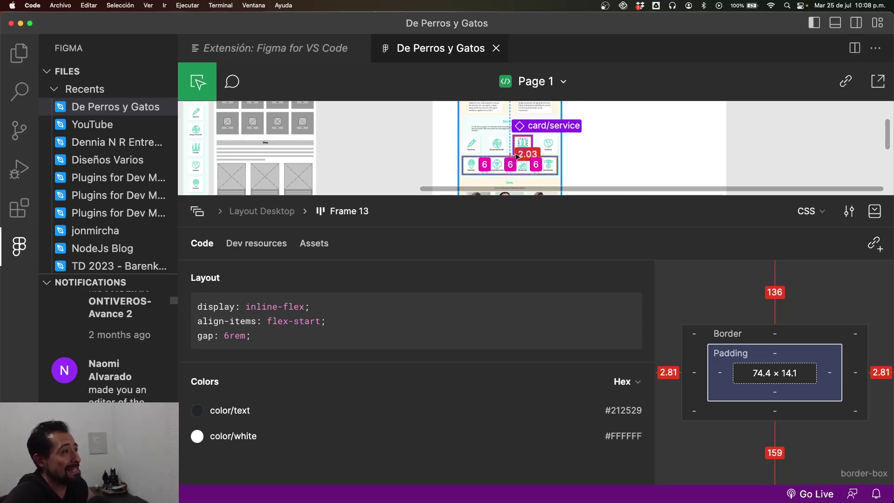
# Select Rectangle 29, the dog image in the page header, and copy its link
pyautogui.scroll(5, 574, 160)
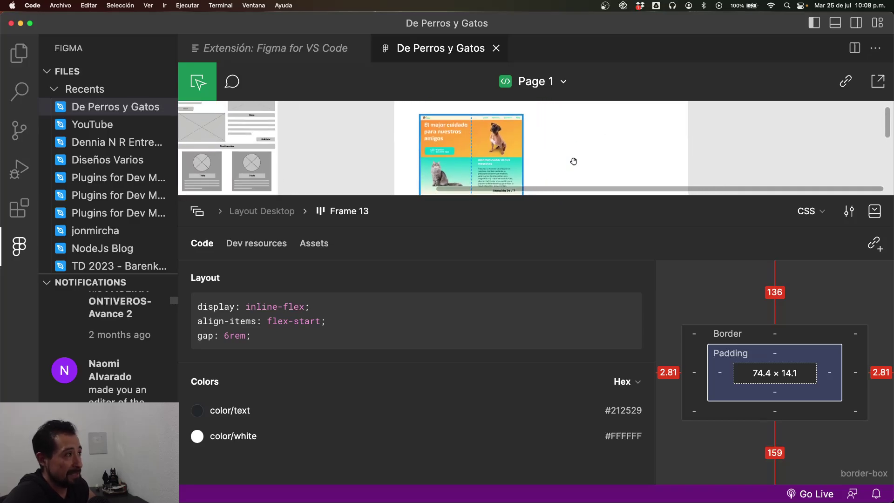
pyautogui.click(506, 151)
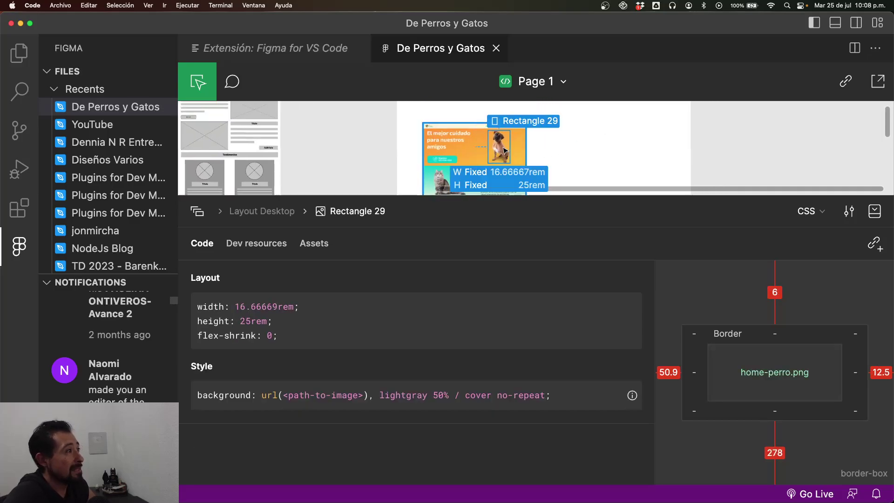
pyautogui.click(844, 83)
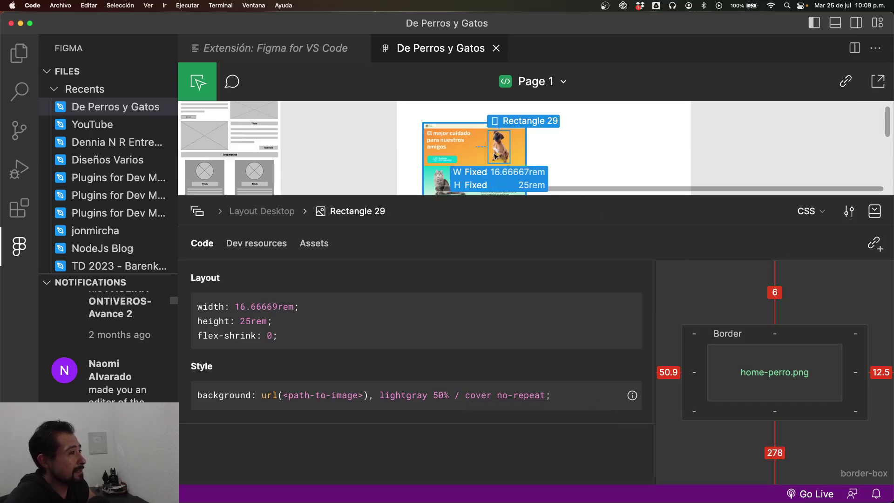
# Select Rectangle 28, the orange header background, and view the options for linking it to a code file or dev resource
pyautogui.click(496, 156)
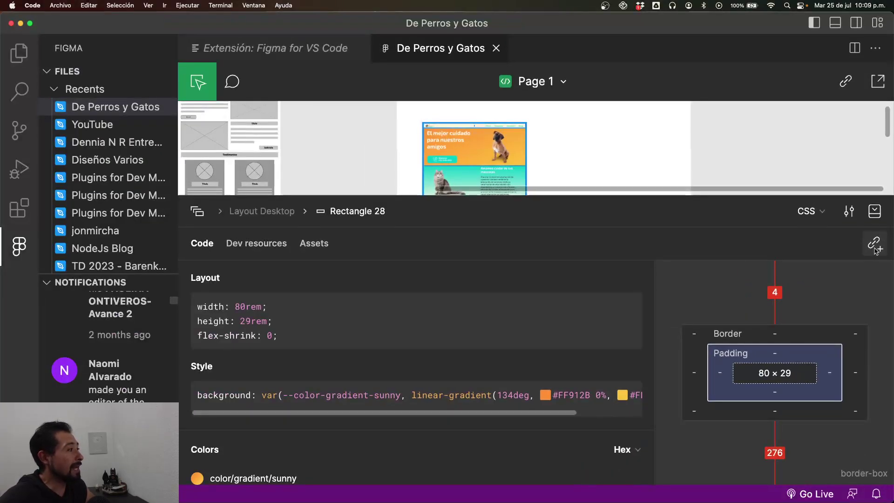
pyautogui.click(874, 245)
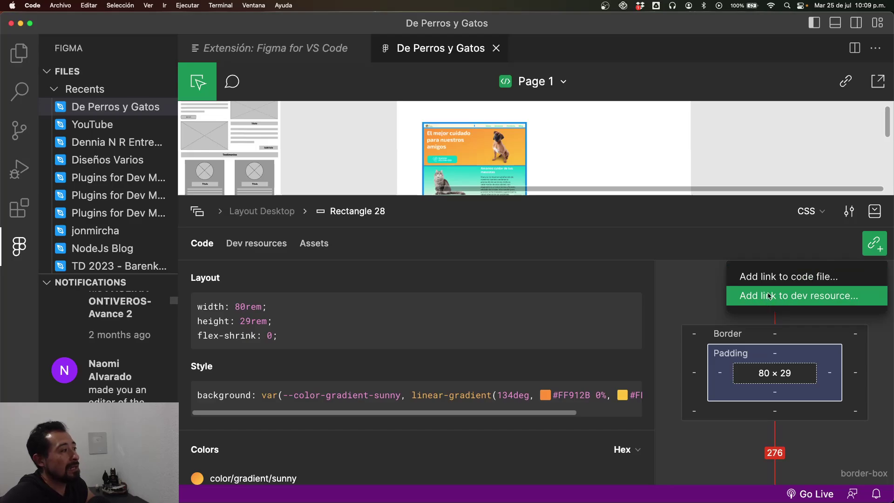
pyautogui.click(634, 165)
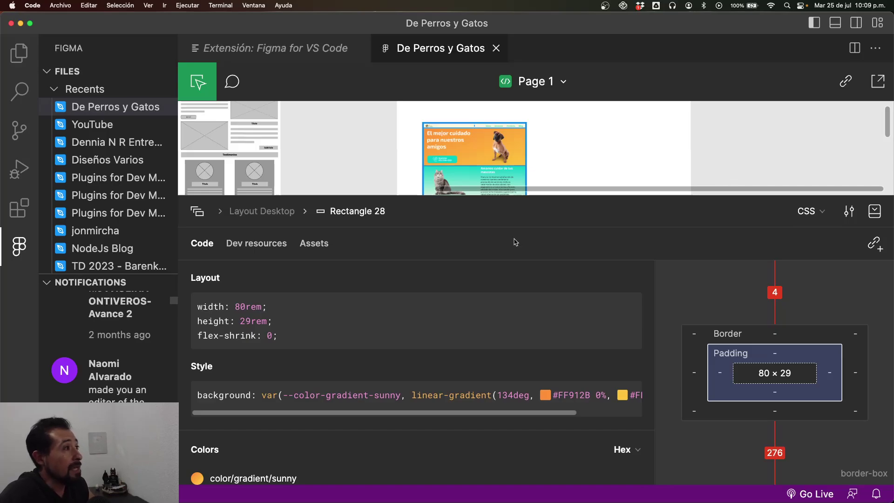
# Switch to the De Perros y Gatos file in Chrome and inspect Rectangle 29, the dog image in the header
pyautogui.hotkey('ctrl', 'Up')
pyautogui.click(263, 226)
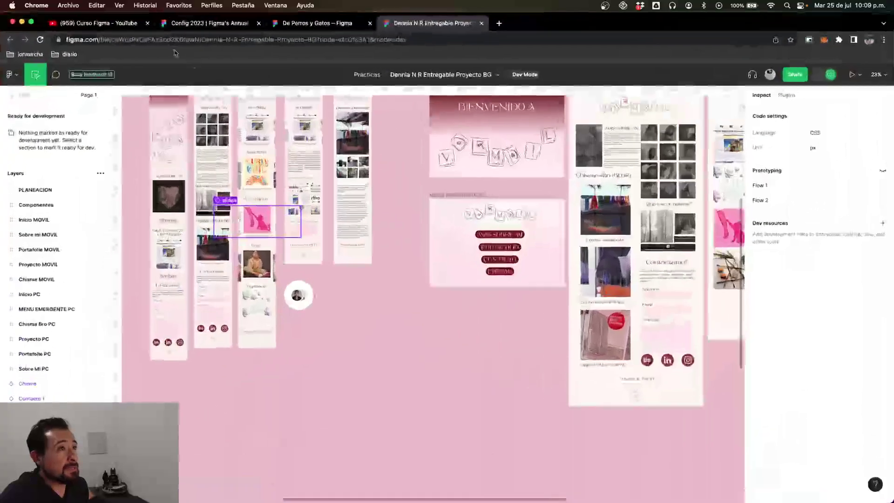
pyautogui.click(230, 24)
pyautogui.click(319, 24)
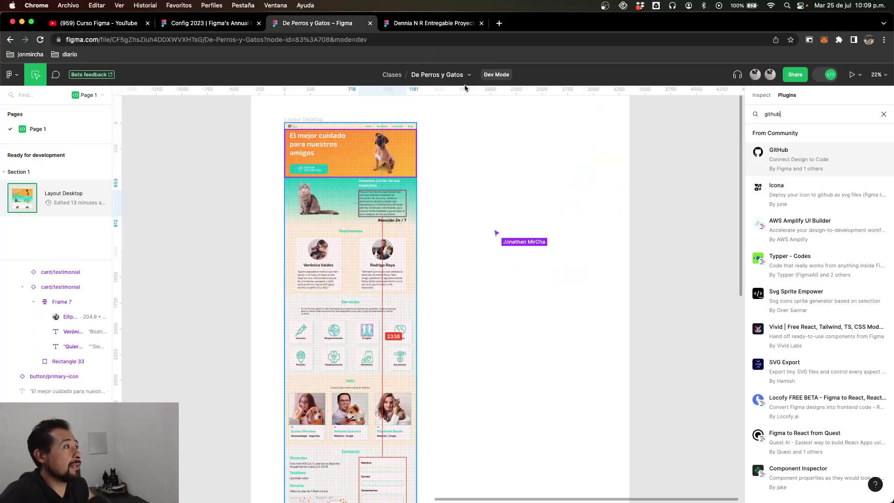
pyautogui.click(383, 152)
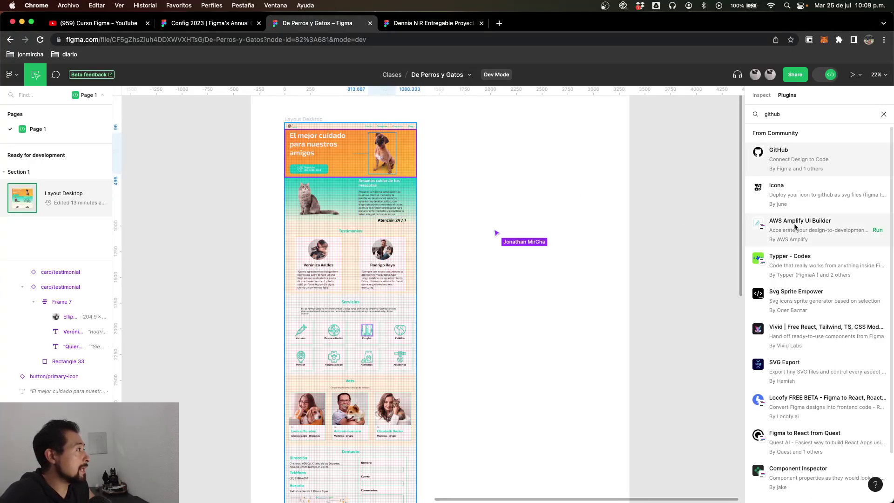
pyautogui.click(762, 97)
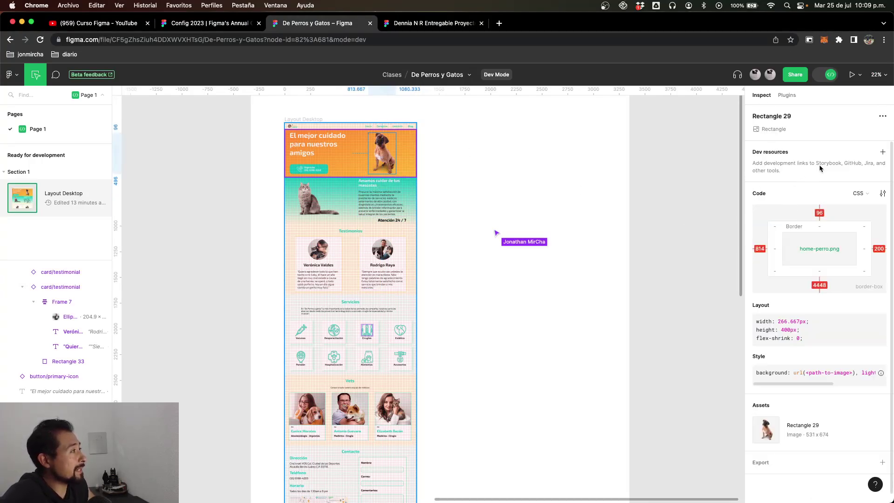
pyautogui.click(882, 152)
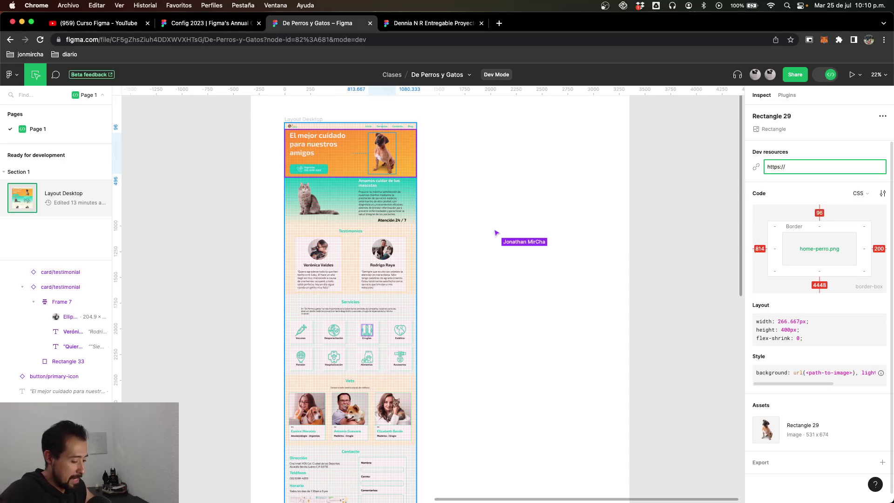
pyautogui.write('jonmircha.com')
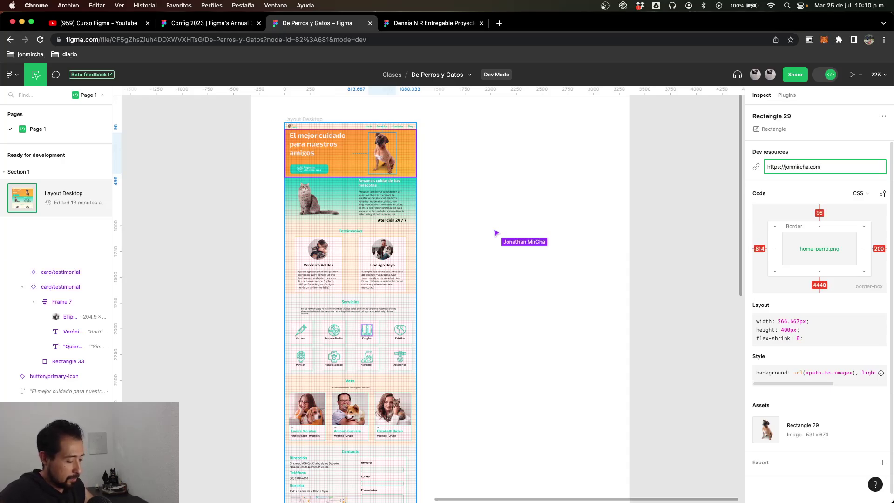
pyautogui.write('/figma')
pyautogui.press('Return')
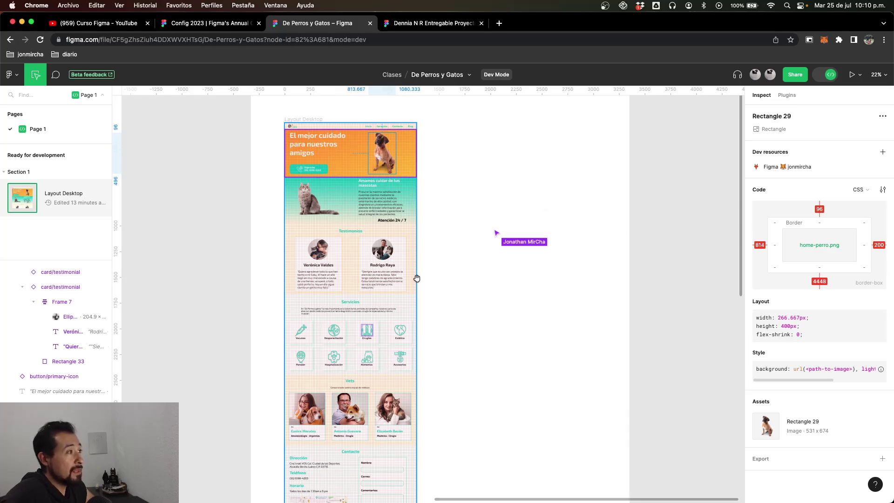
# Switch back to VS Code and view the dev resources of Rectangle 29, the dog image
pyautogui.hotkey('ctrl', 'Up')
pyautogui.click(318, 277)
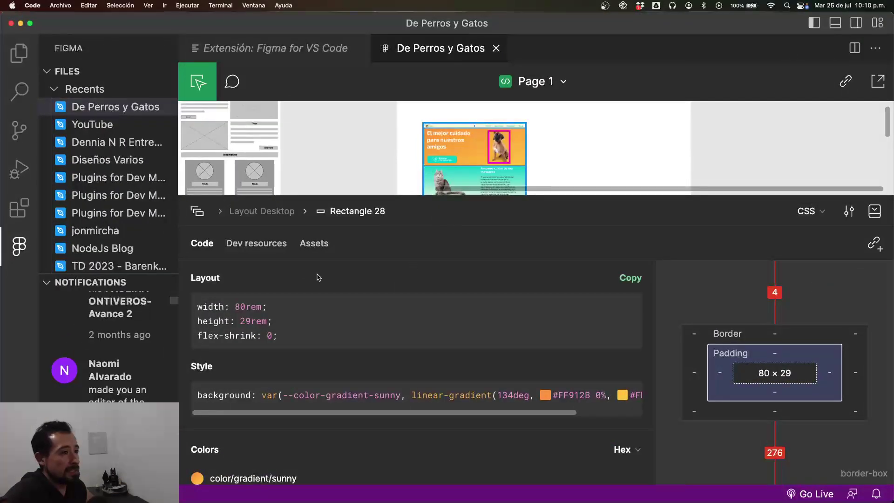
pyautogui.click(498, 145)
pyautogui.click(265, 252)
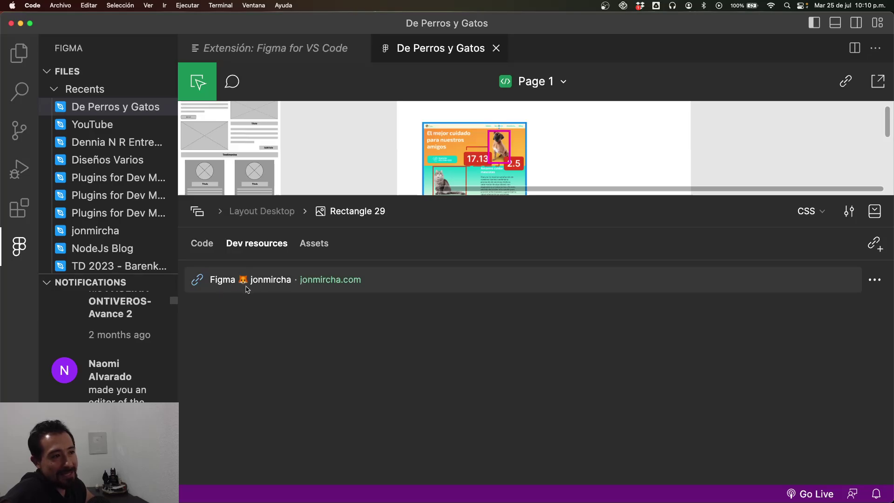
# Return to the De Perros y Gatos file in Chrome and look at the beta feedback options of Dev Mode
pyautogui.hotkey('ctrl', 'Up')
pyautogui.click(290, 295)
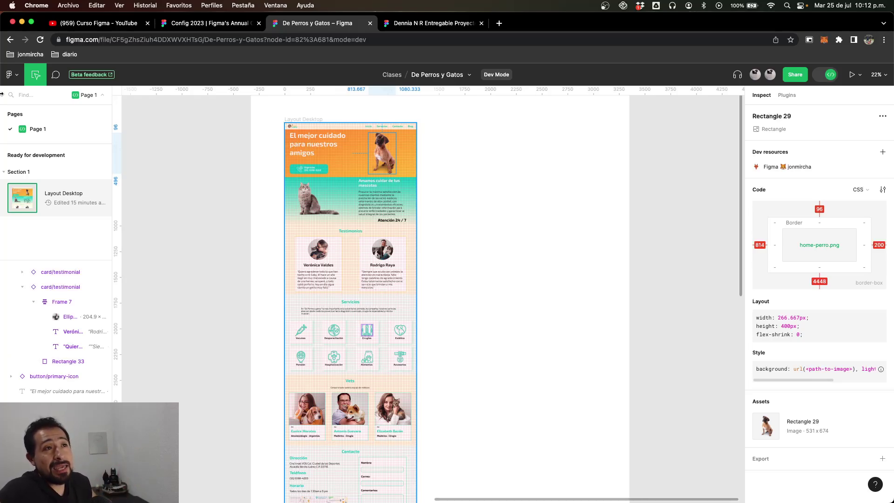
pyautogui.click(91, 76)
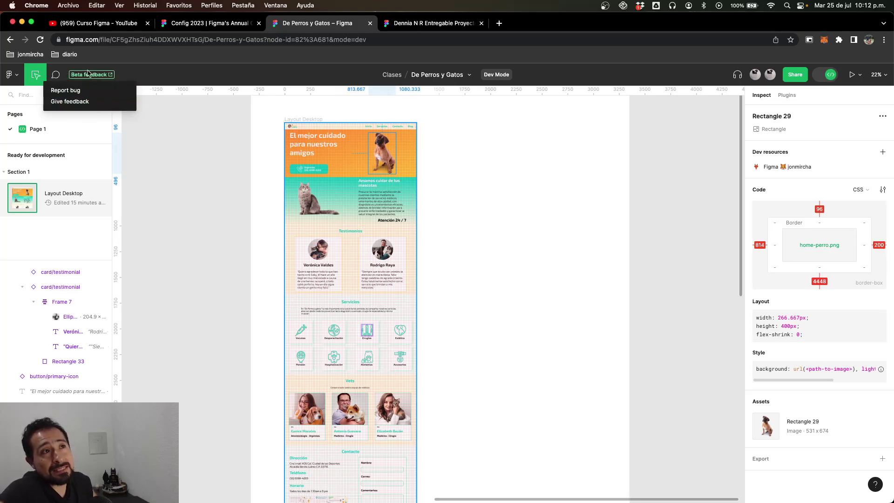
pyautogui.click(219, 85)
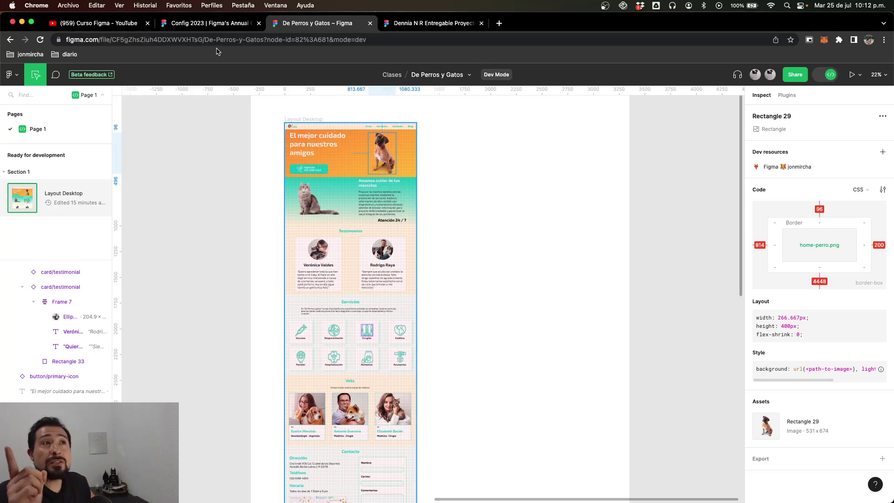
# Switch to the Curso Figma playlist on YouTube and look through its last videos
pyautogui.click(116, 27)
pyautogui.scroll(-10, 460, 315)
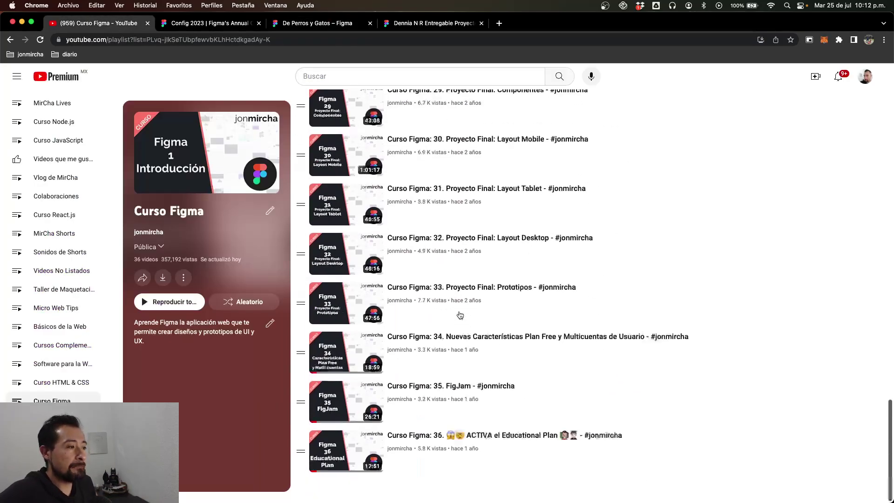